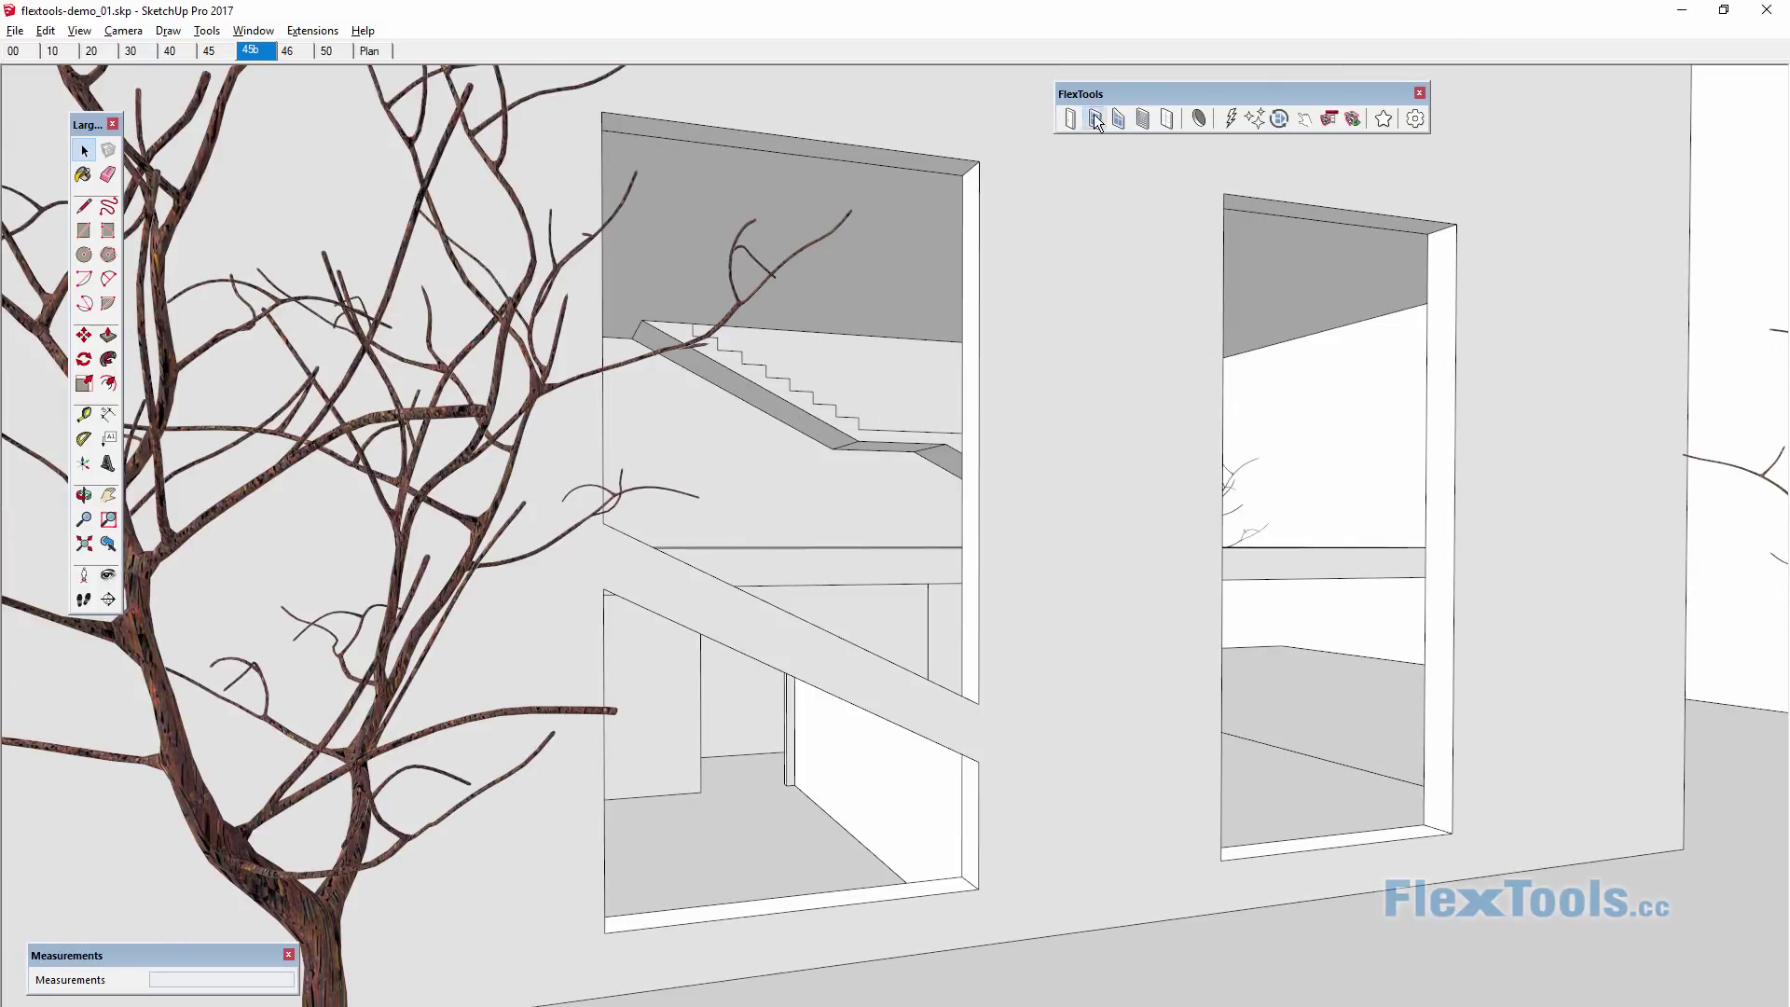
Place a FlexWindow in the tall right opening and scale it to fill its full width and height.
{"action": "left_click", "coordinate": [1097, 122]}
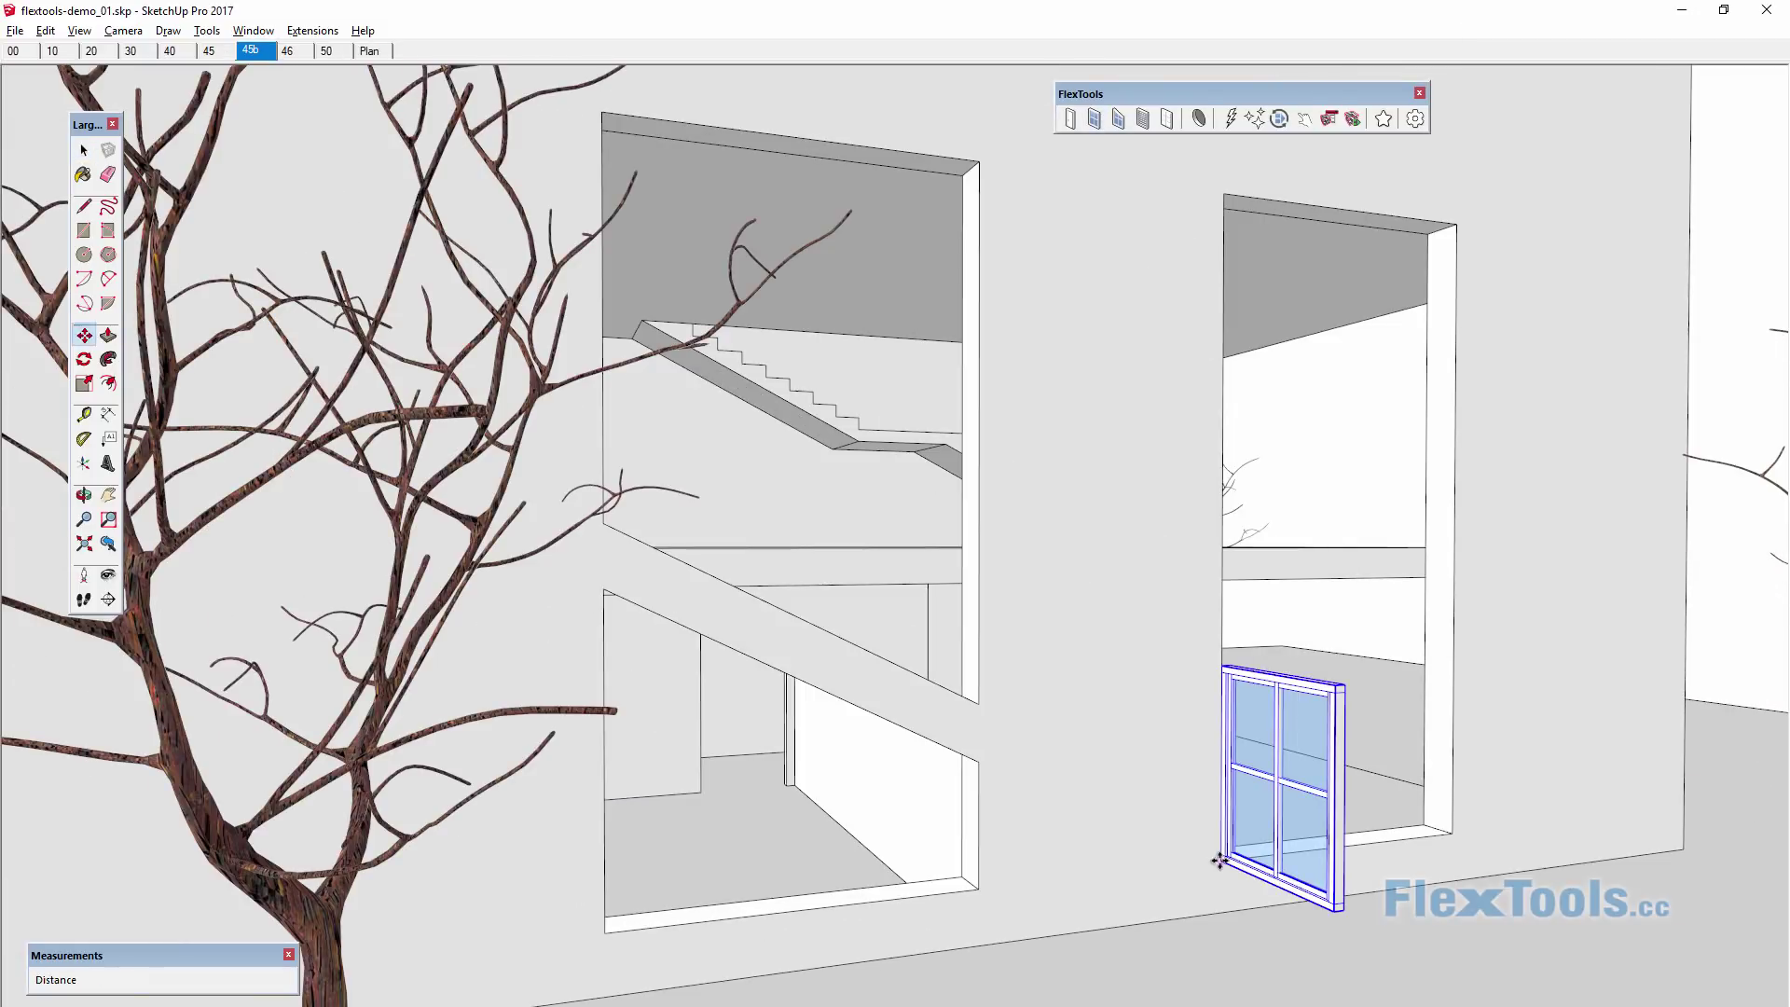
{"action": "left_click", "coordinate": [1290, 721]}
{"action": "key", "text": "s"}
{"action": "left_click_drag", "start_coordinate": [1342, 746], "coordinate": [1446, 746]}
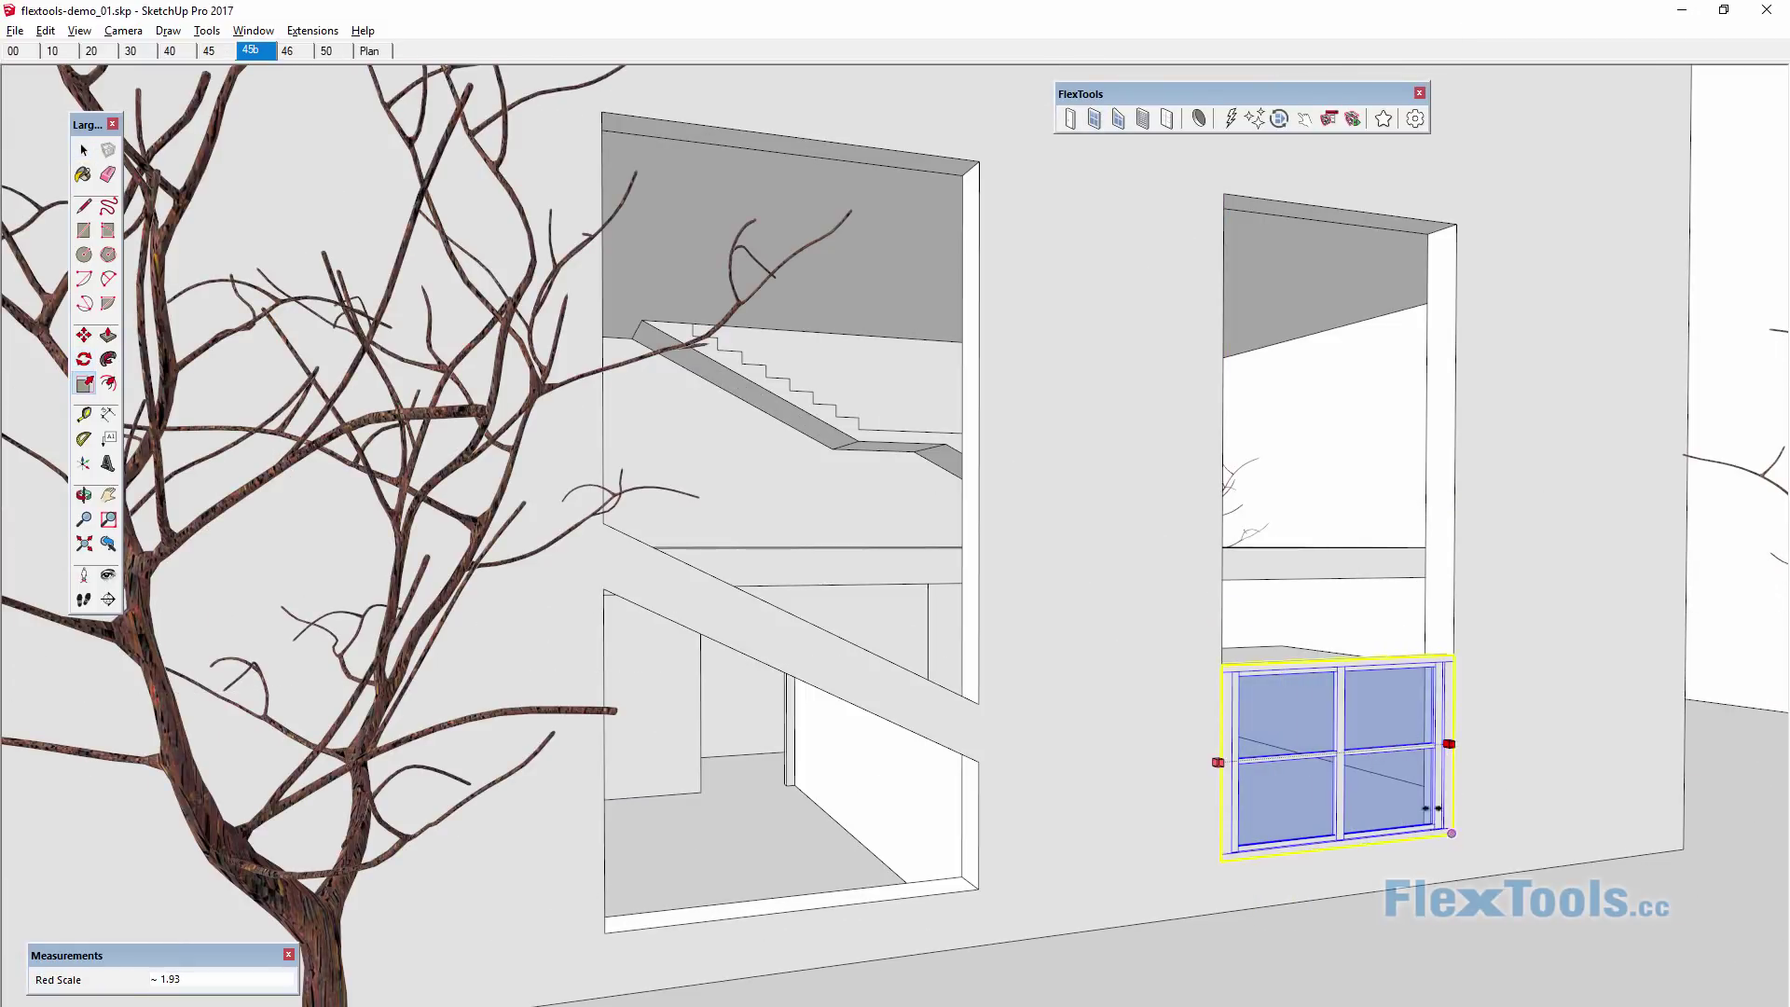
{"action": "left_click_drag", "start_coordinate": [1343, 659], "coordinate": [1457, 224]}
Insert a FlexTrapez window at 26.2° in the lower slanted opening and scale it to fit.
{"action": "left_click", "coordinate": [1118, 118]}
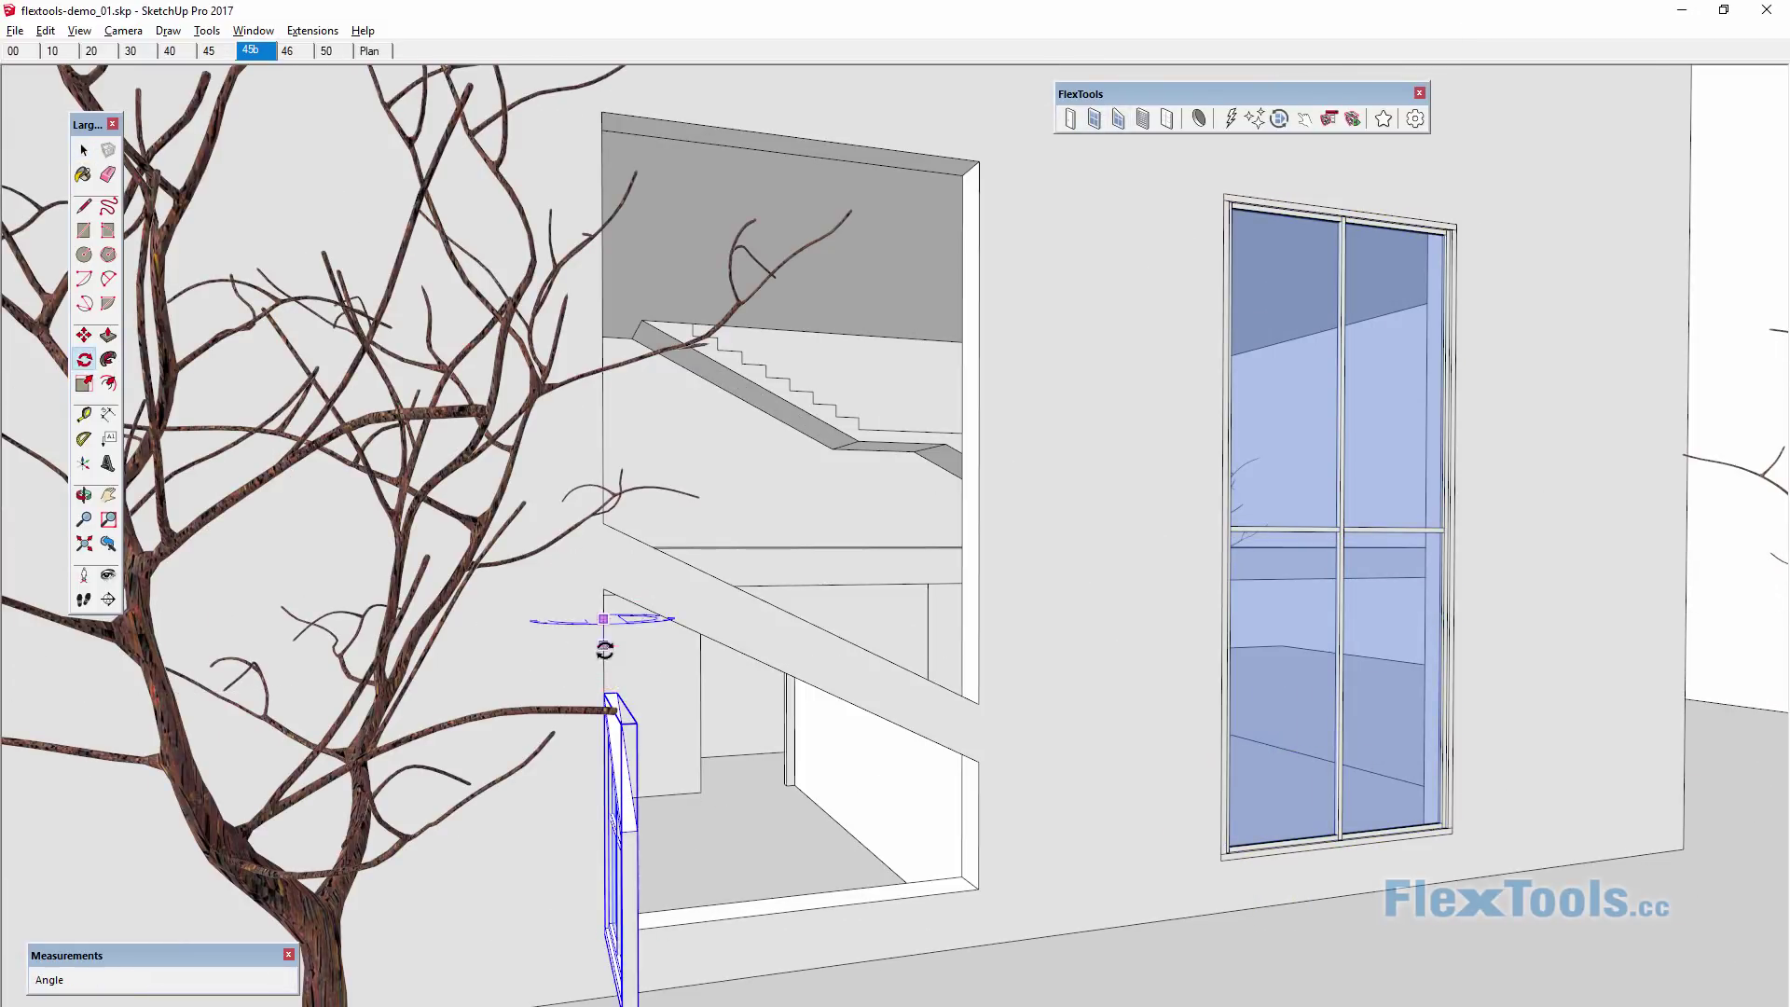
{"action": "left_click", "coordinate": [799, 767]}
{"action": "type", "text": "s"}
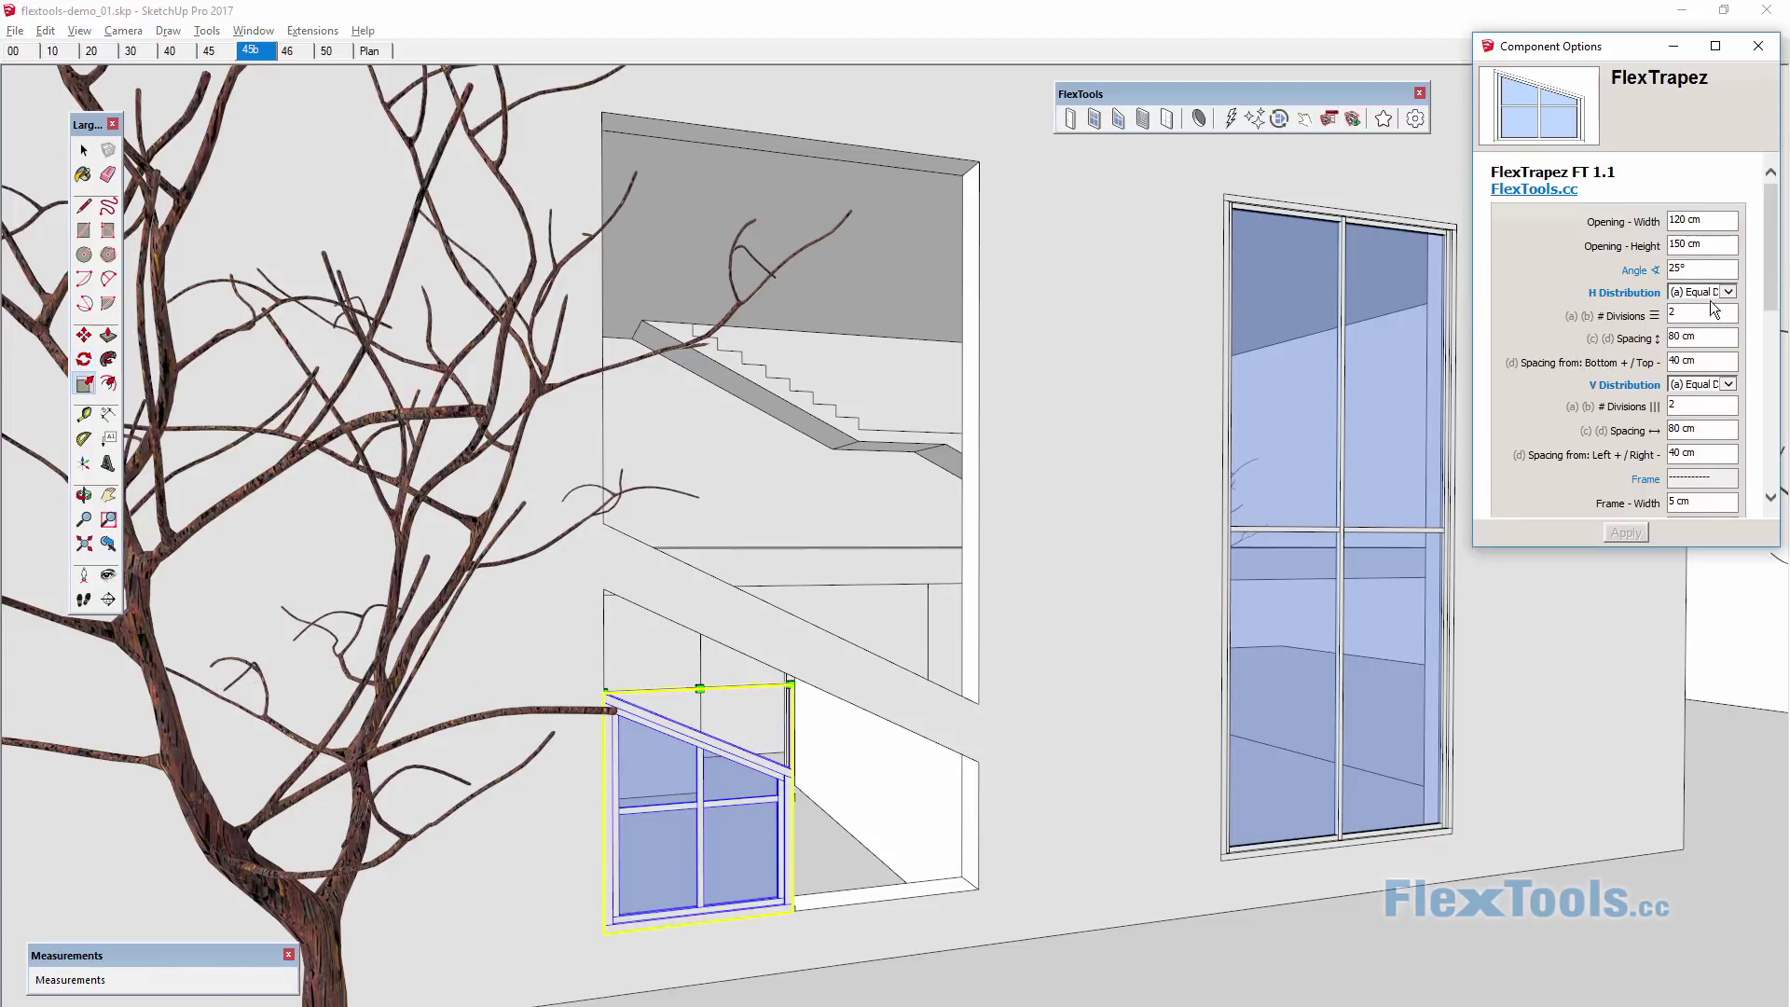
{"action": "type", "text": "26.2"}
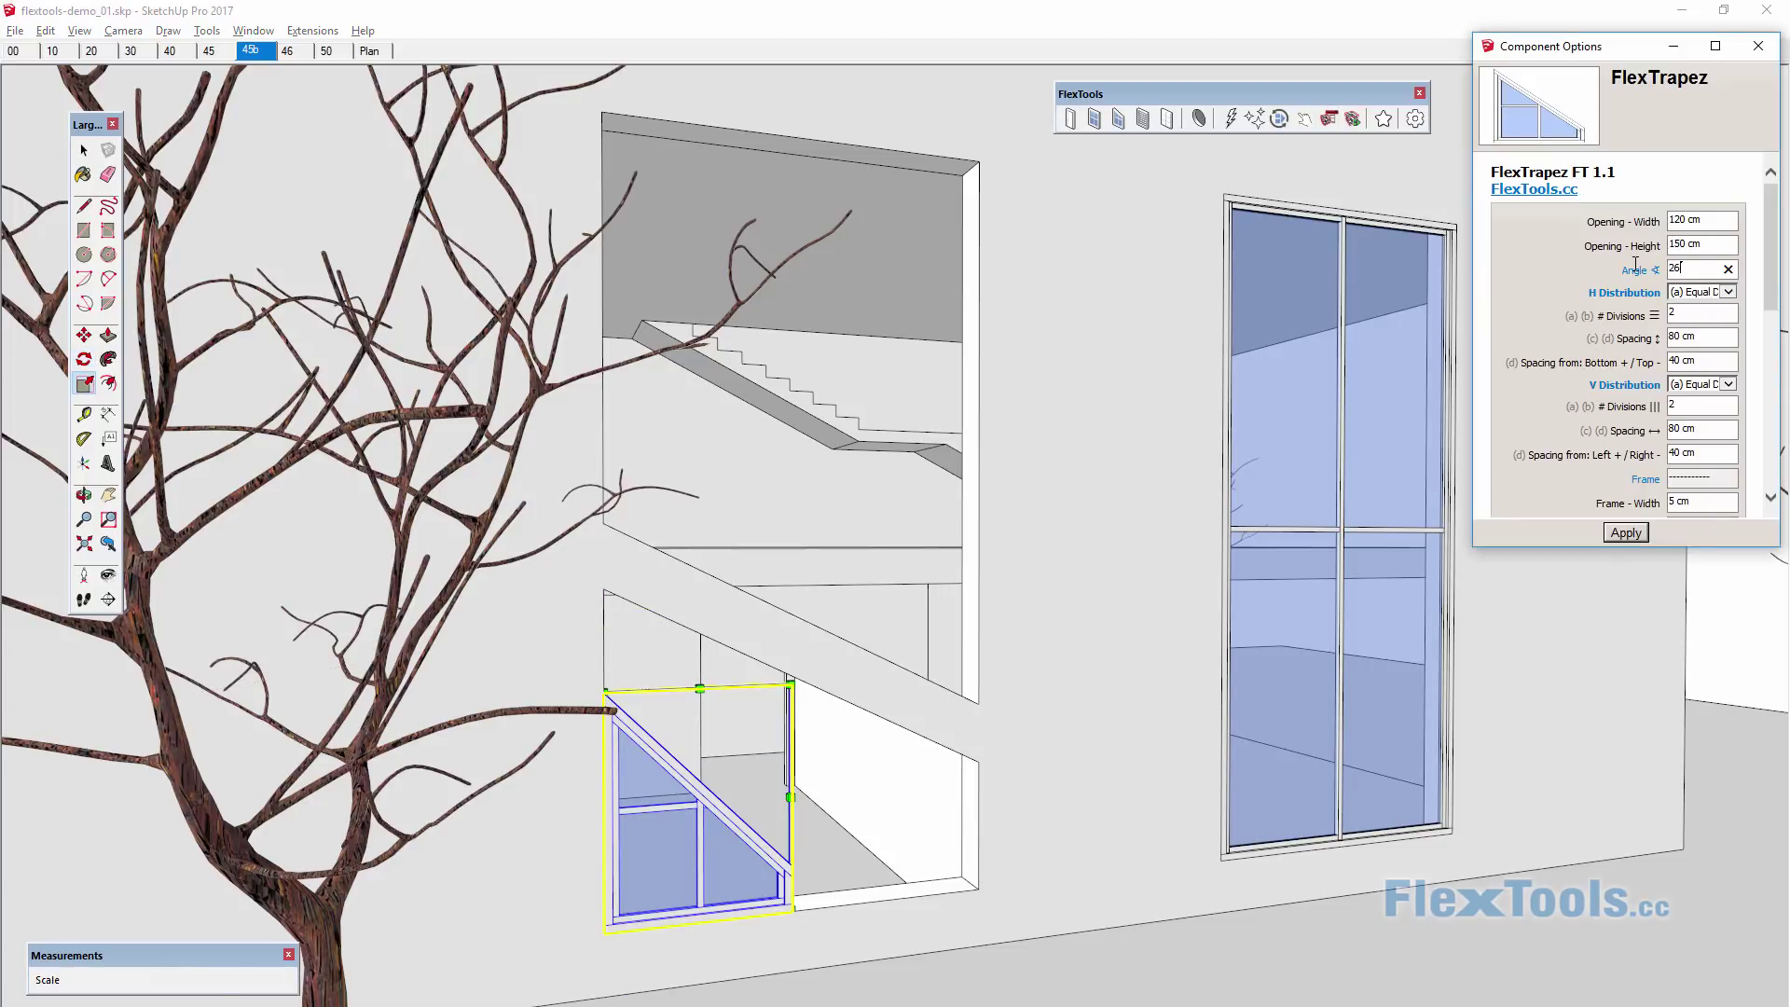
{"action": "key", "text": "Return"}
{"action": "left_click_drag", "start_coordinate": [792, 686], "coordinate": [978, 585]}
Copy the slanted window up into the upper slanted opening and stretch it to fit.
{"action": "key", "text": "m"}
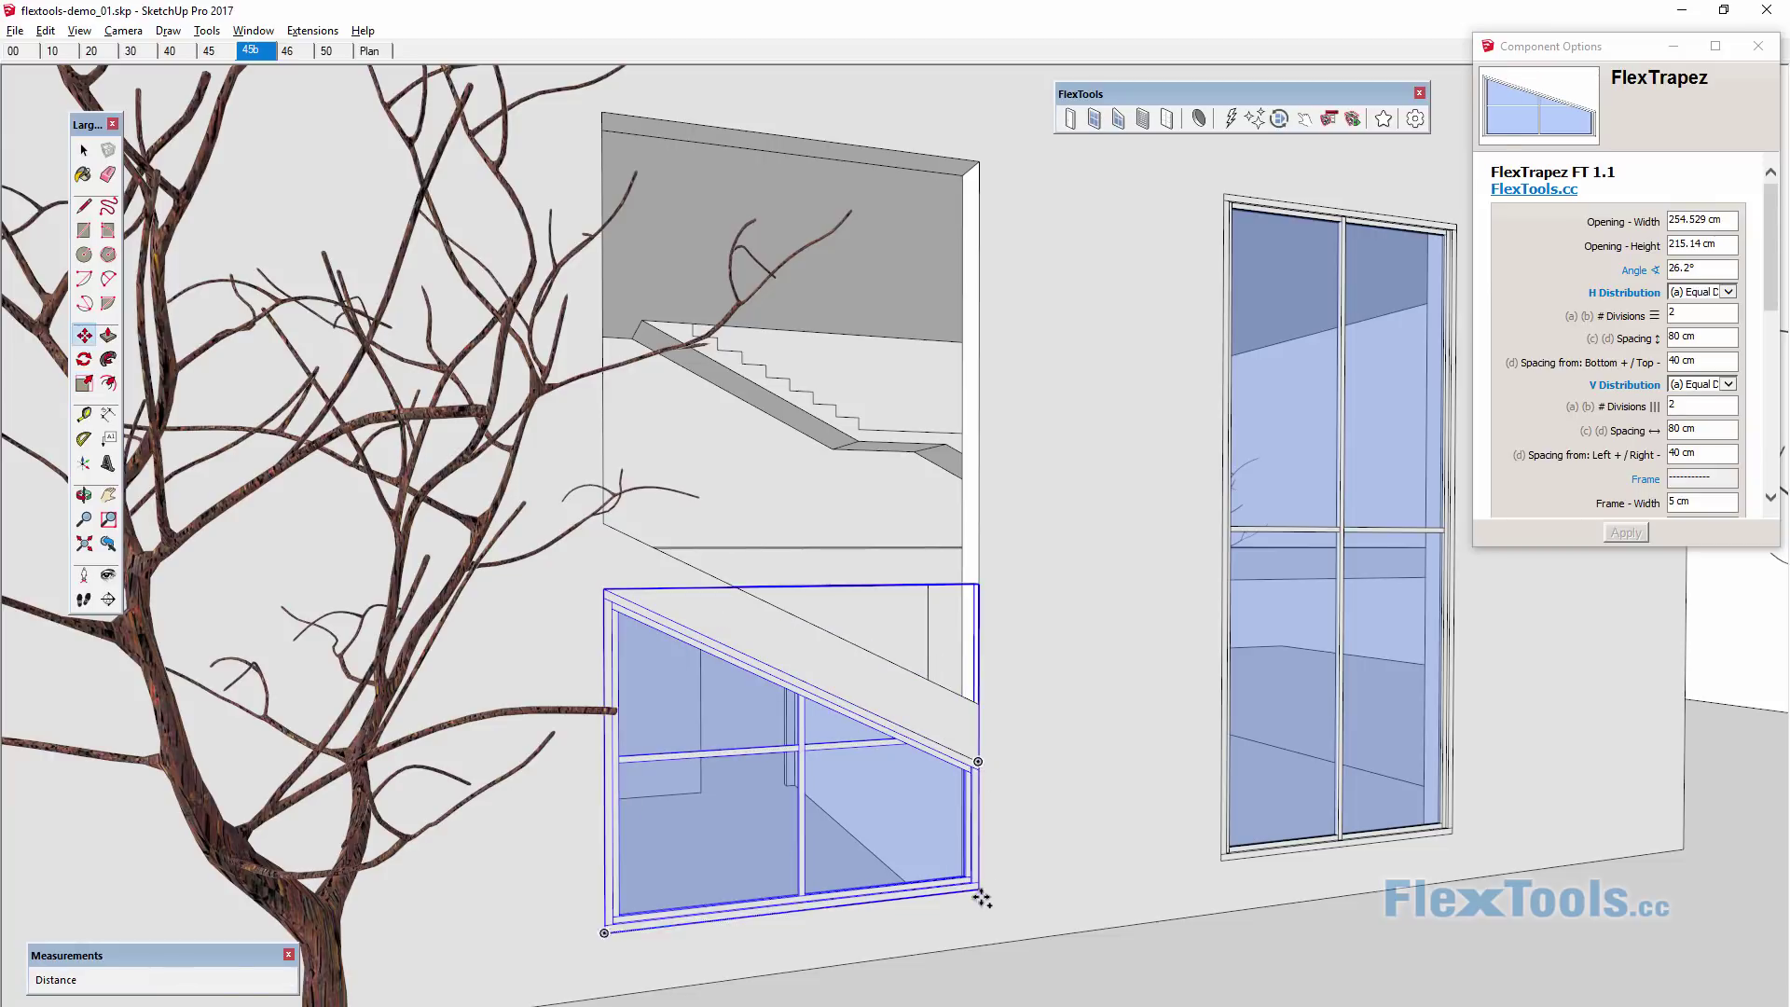
{"action": "left_click", "coordinate": [978, 889]}
{"action": "key", "text": "ctrl"}
{"action": "left_click", "coordinate": [979, 433]}
{"action": "key", "text": "s"}
{"action": "left_click_drag", "start_coordinate": [979, 434], "coordinate": [978, 704]}
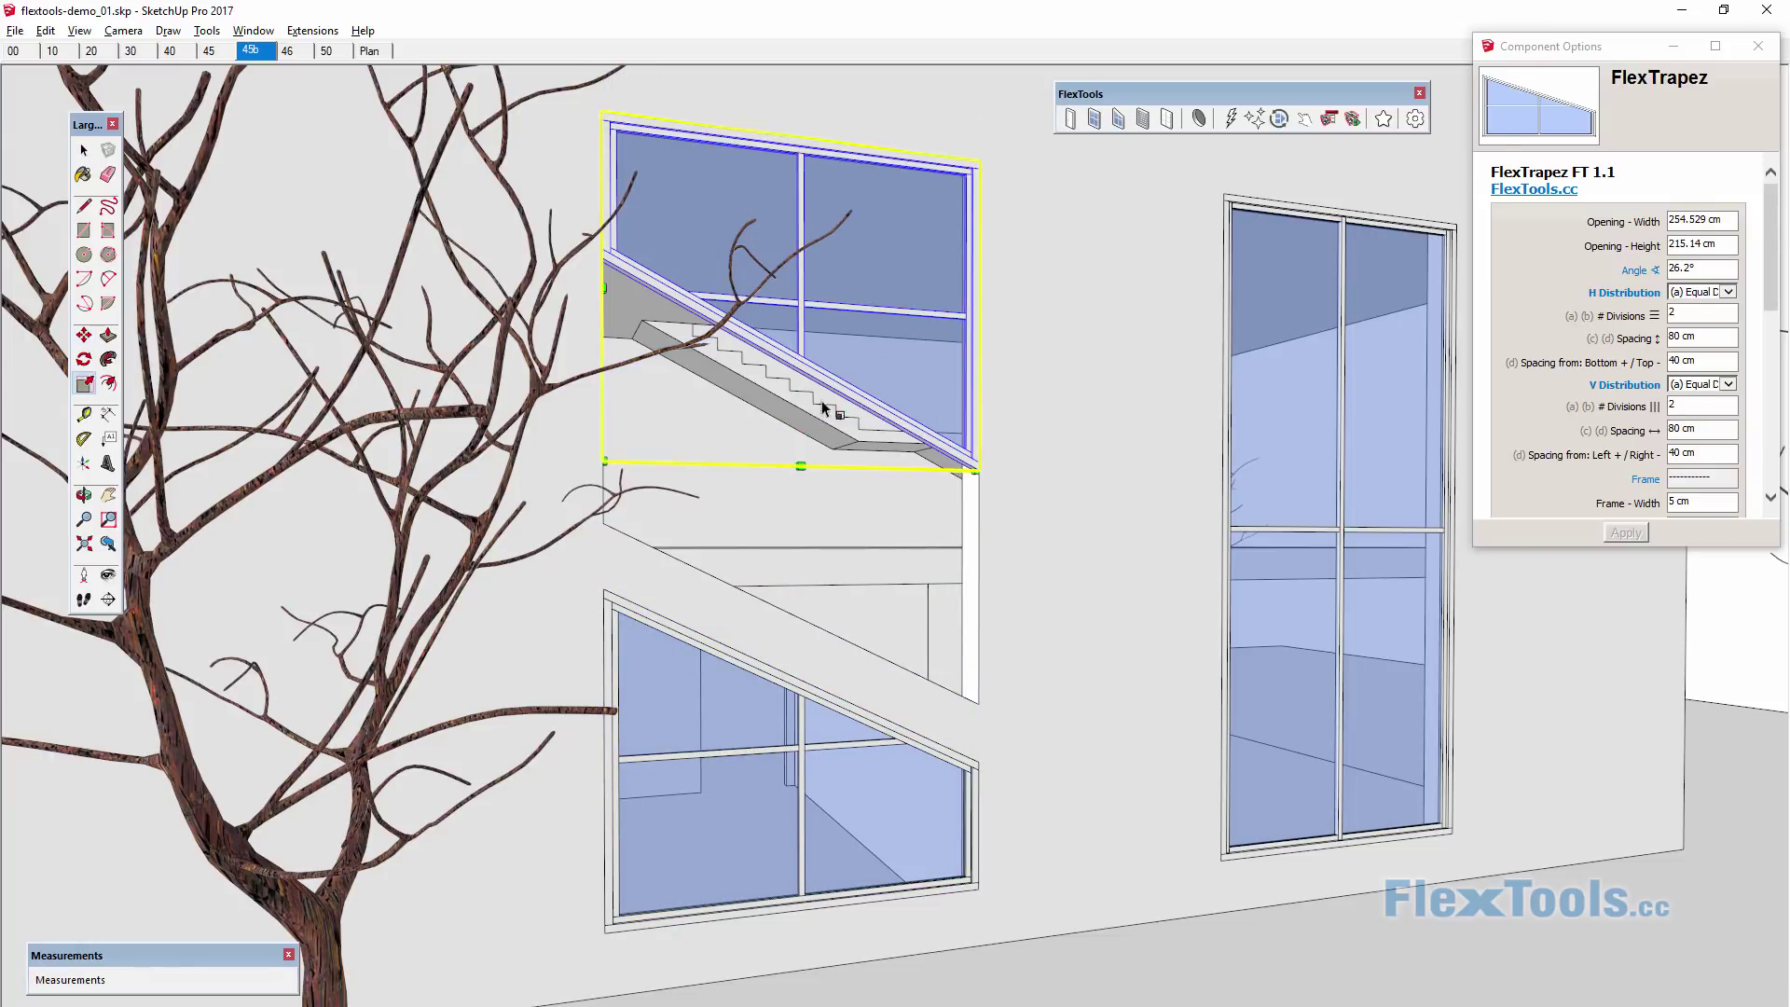
{"action": "key", "text": "space"}
{"action": "left_click", "coordinate": [1279, 378]}
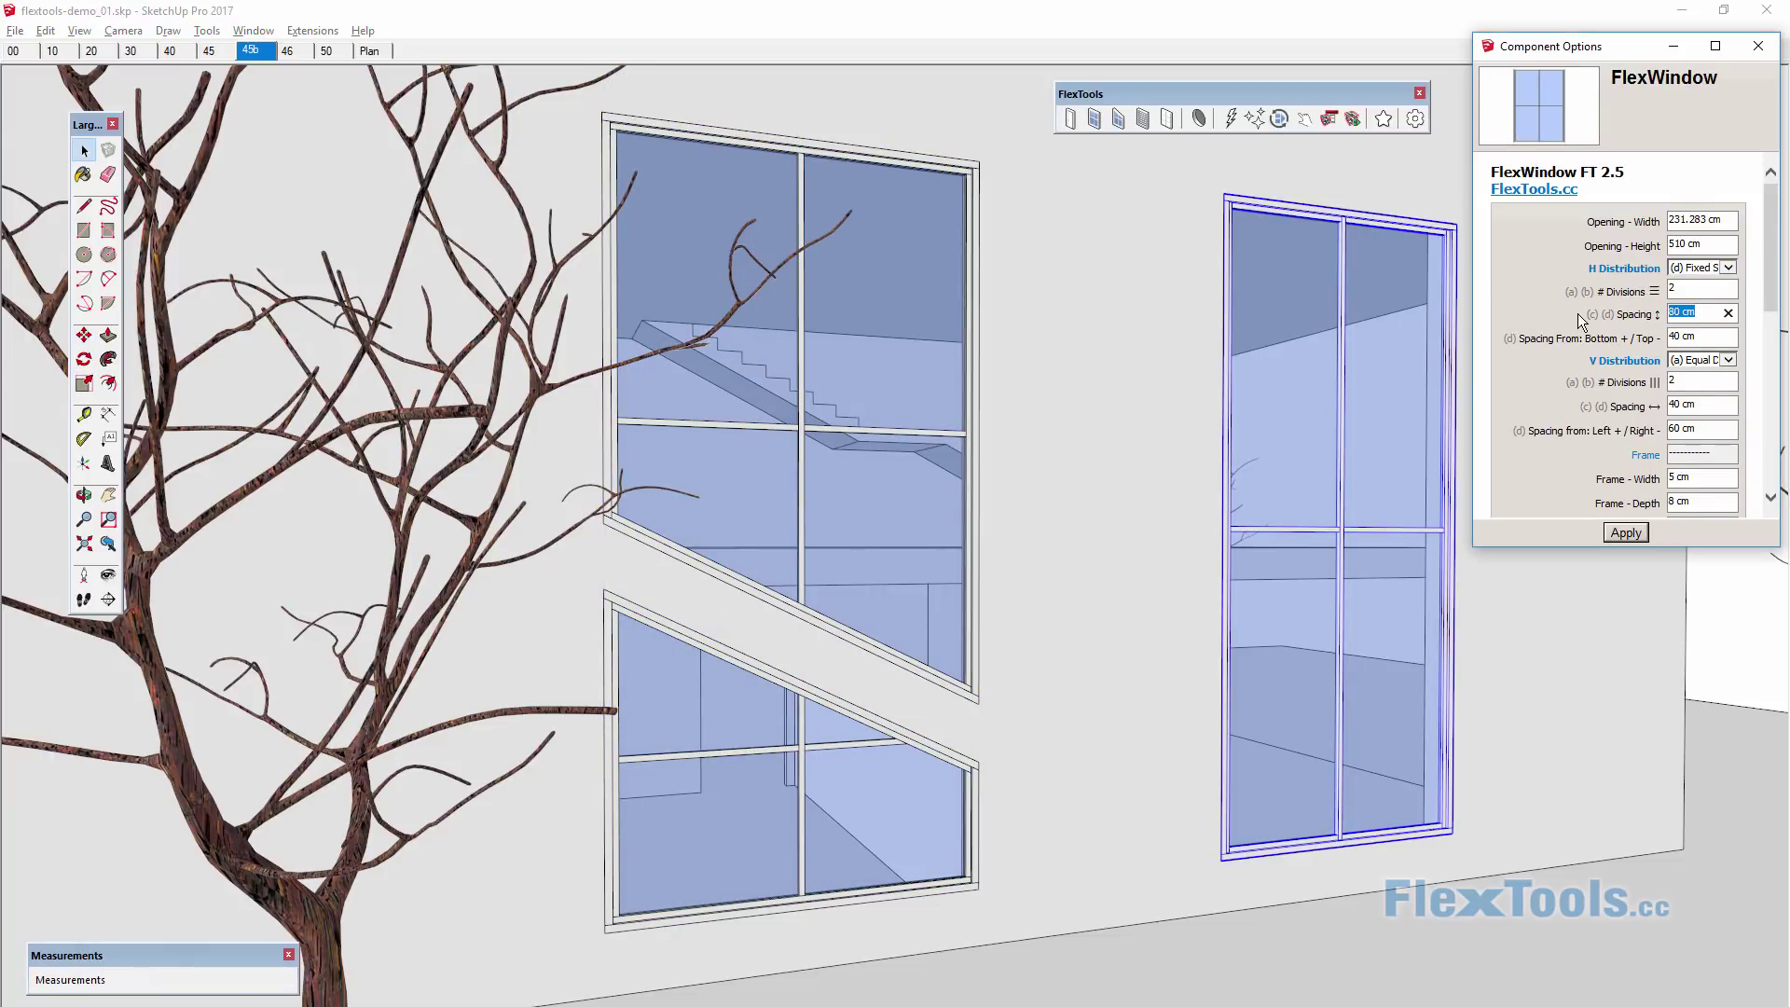
Apply 85 cm fixed horizontal bar spacing to the right window and both slanted windows.
{"action": "key", "text": "Tab"}
{"action": "left_click", "coordinate": [1626, 533]}
{"action": "left_click", "coordinate": [919, 339]}
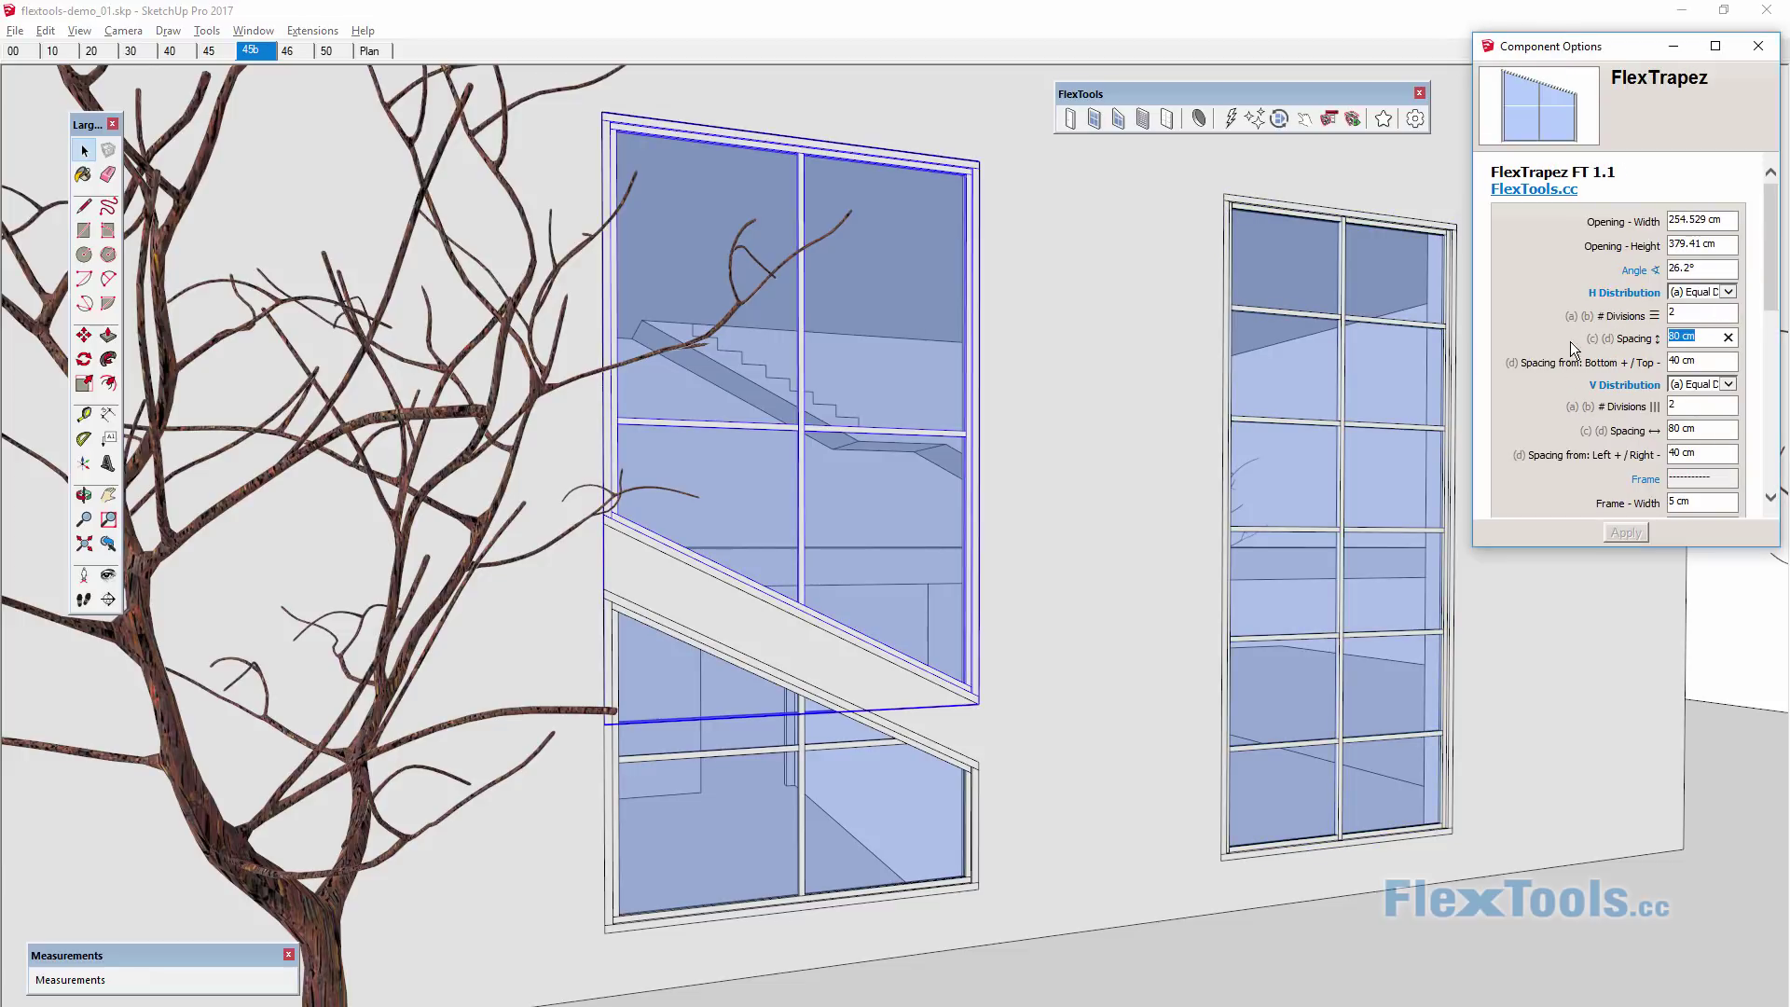
{"action": "left_click", "coordinate": [1695, 329]}
{"action": "left_click", "coordinate": [895, 774]}
{"action": "type", "text": "85"}
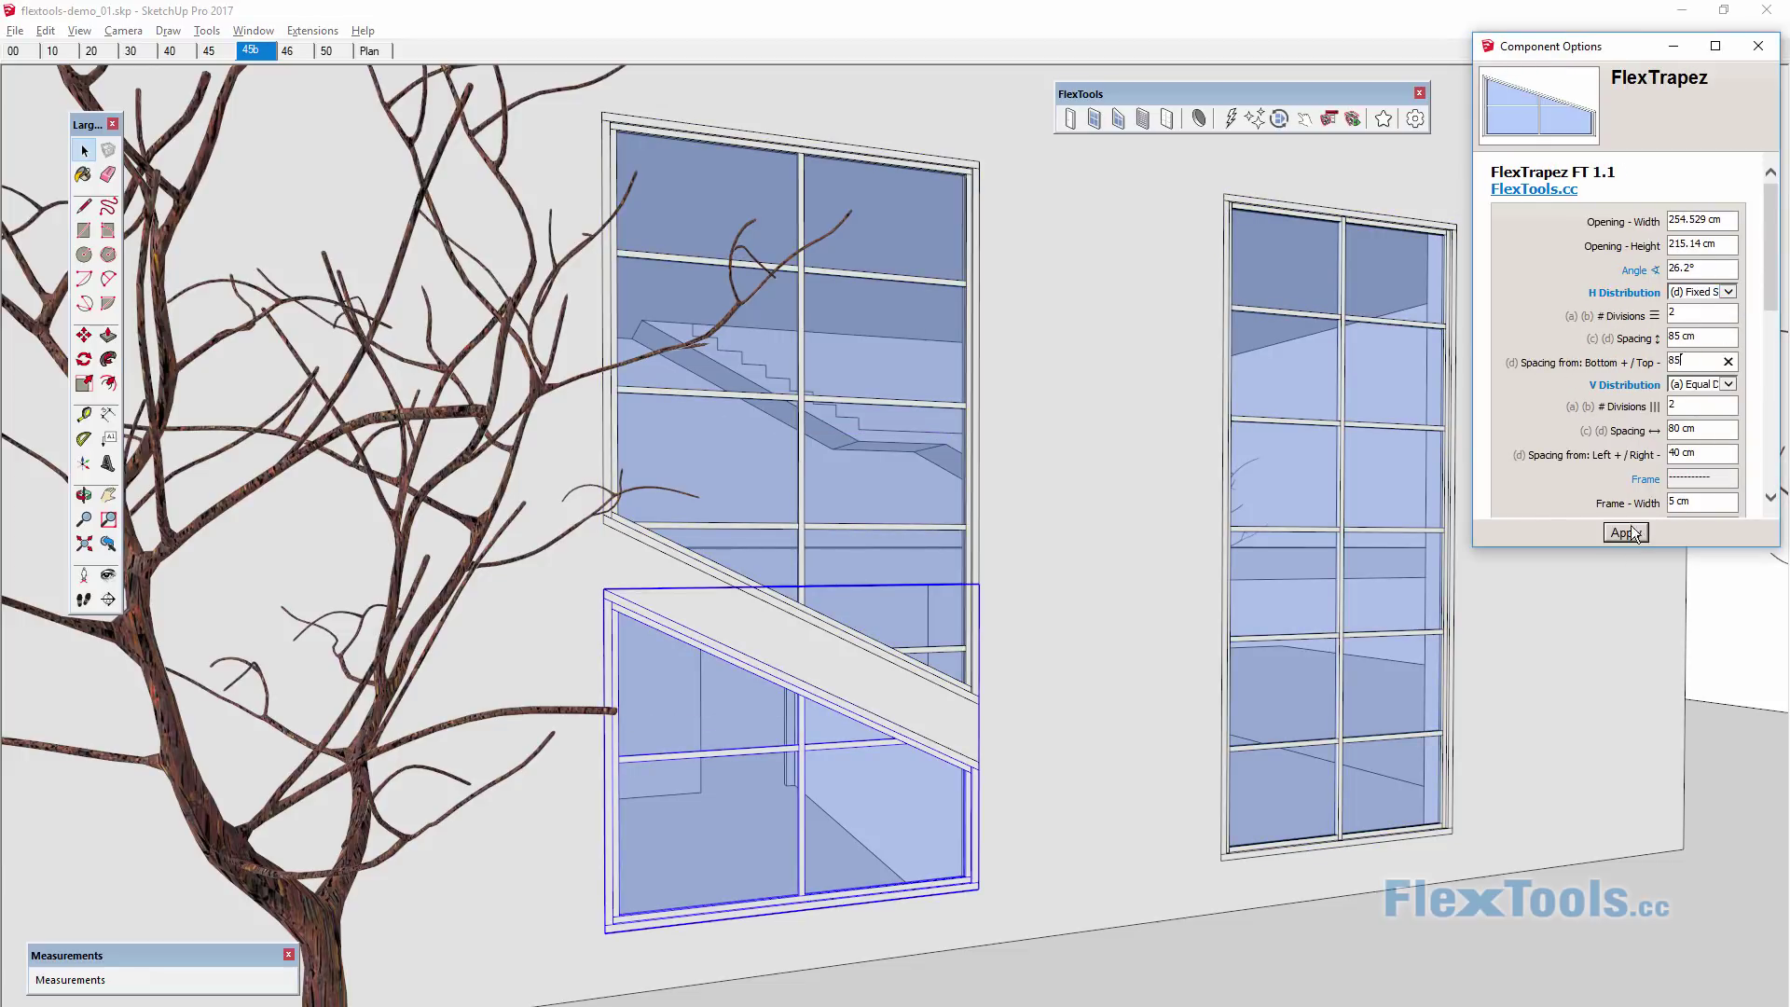
{"action": "left_click", "coordinate": [1626, 532]}
Apply matching bar settings to all three windows together, then switch to scene 47.
{"action": "left_click", "coordinate": [1714, 679]}
{"action": "left_click", "coordinate": [1625, 532]}
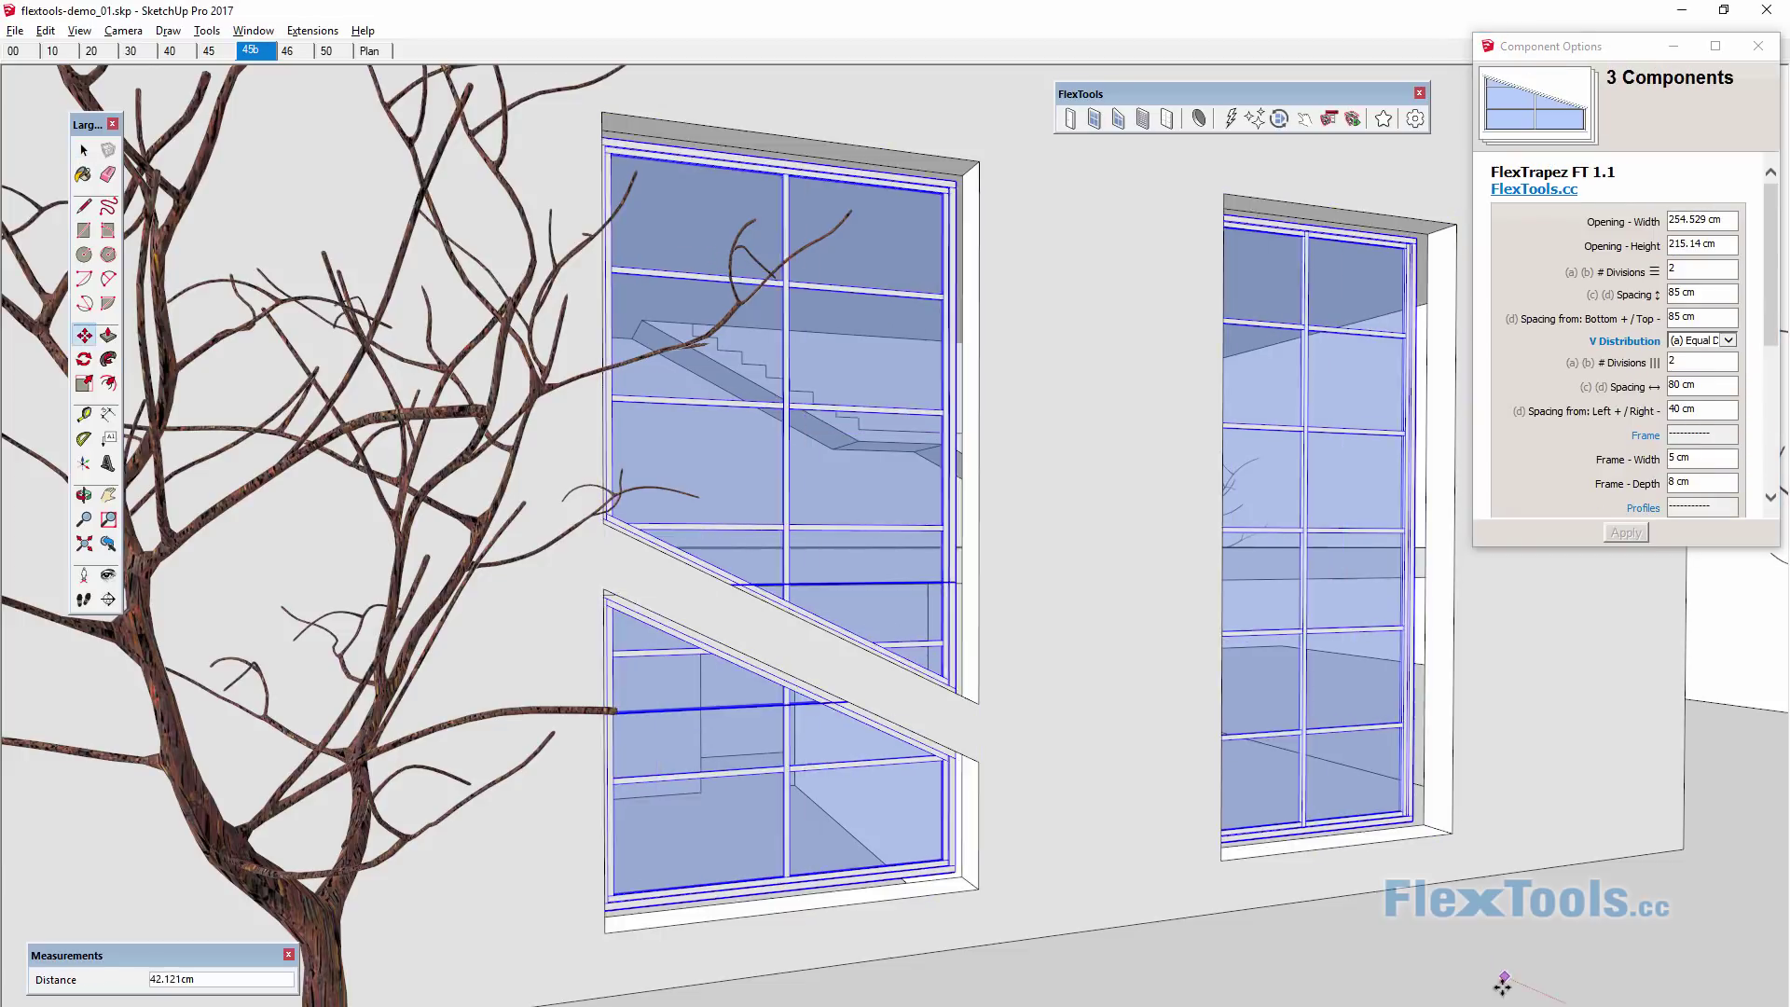
{"action": "left_click", "coordinate": [1765, 622]}
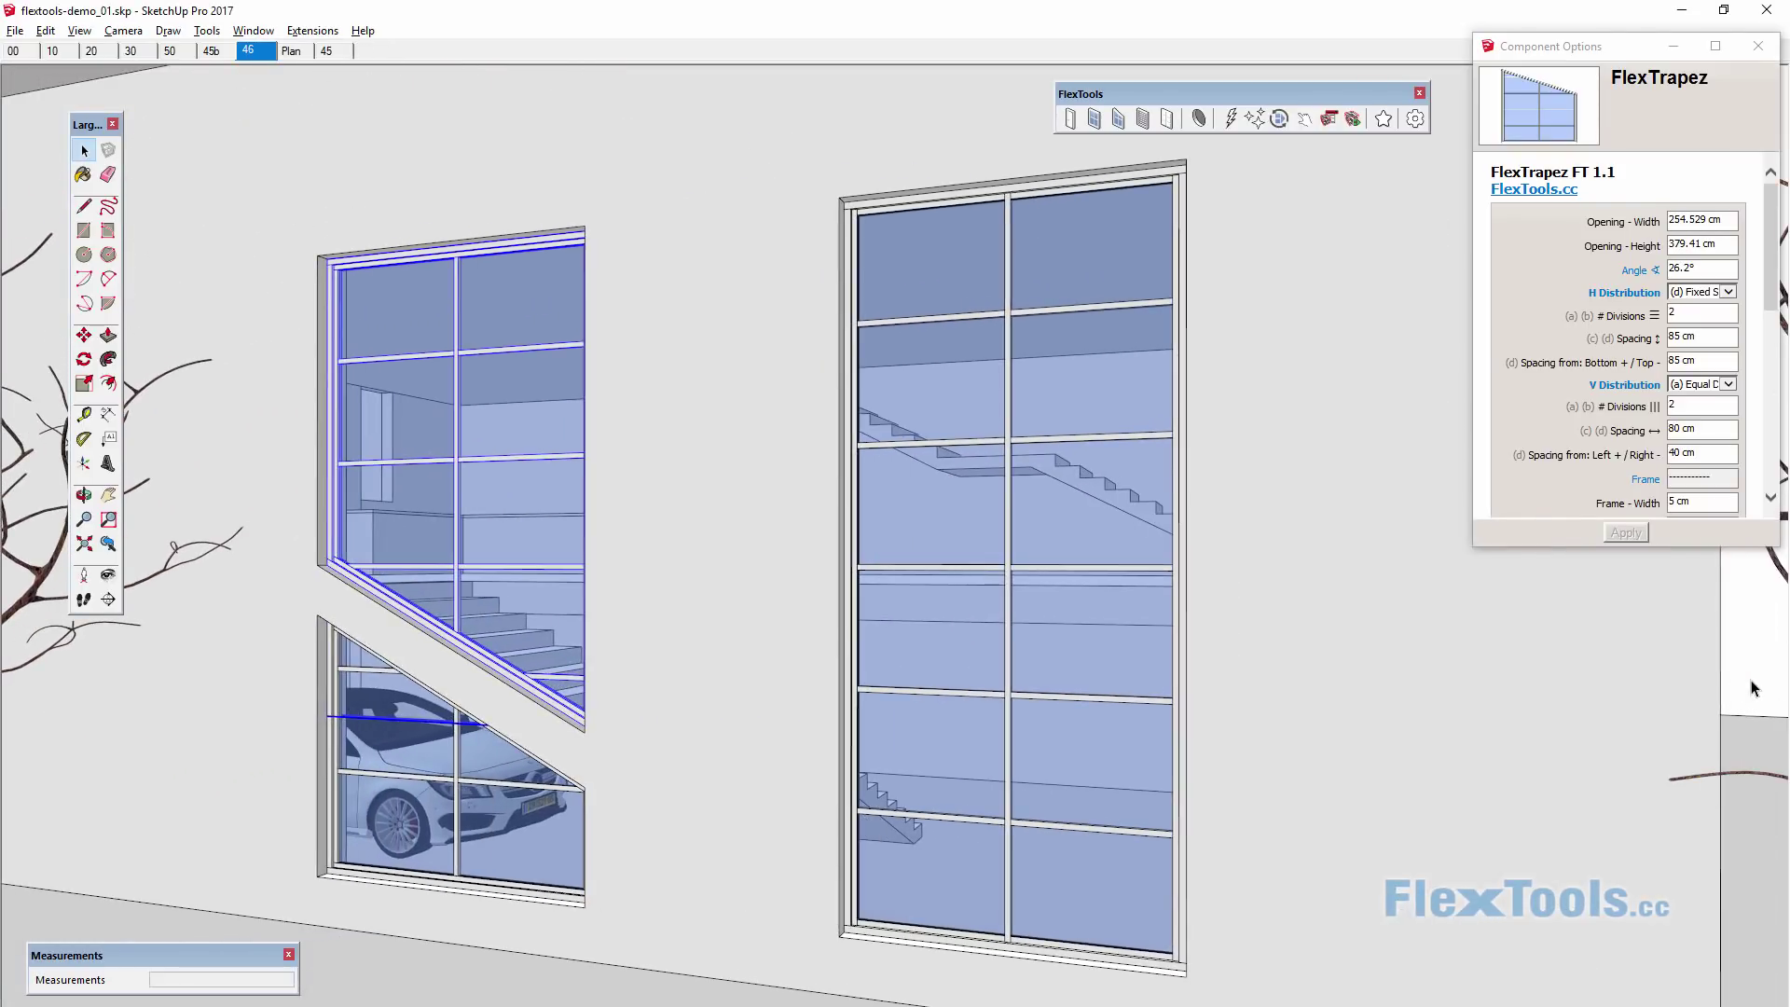
{"action": "left_click", "coordinate": [1750, 688]}
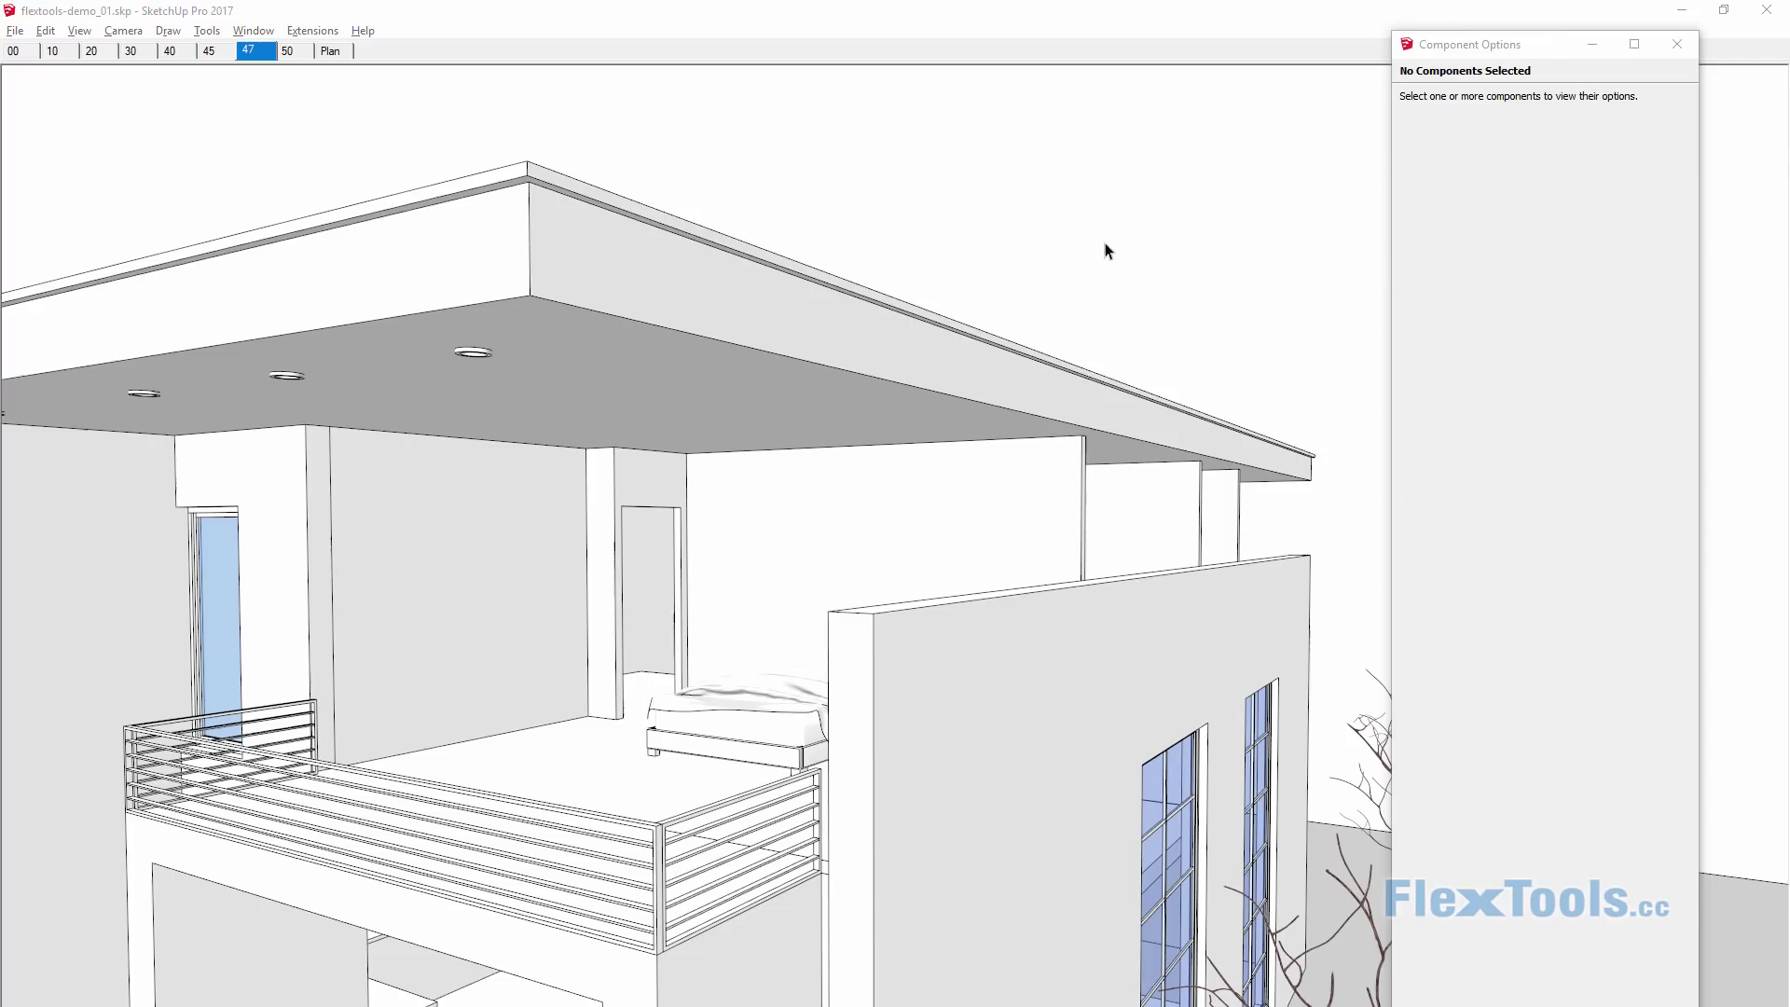
Stretch the small upper-floor window taller and wide across the terrace to 501 cm.
{"action": "left_click", "coordinate": [311, 664]}
{"action": "key", "text": "s"}
{"action": "left_click_drag", "start_coordinate": [372, 471], "coordinate": [372, 416]}
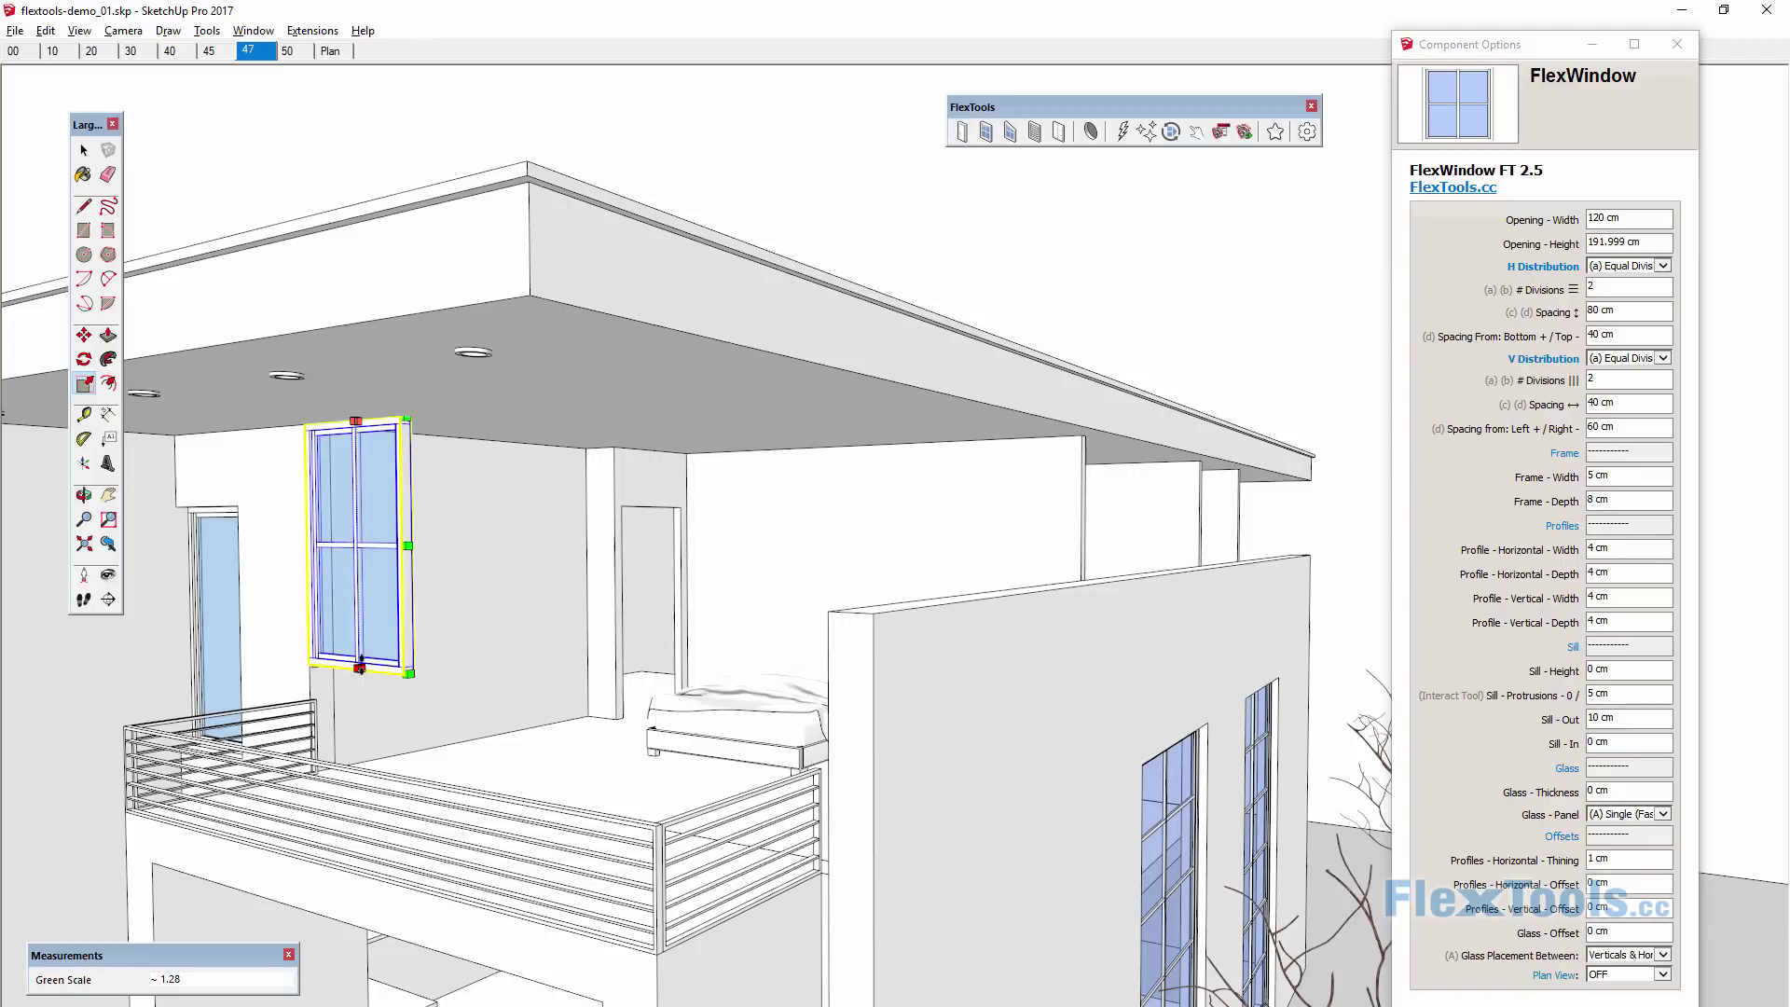
{"action": "mouse_move", "coordinate": [407, 608]}
{"action": "left_mouse_down"}
{"action": "mouse_move", "coordinate": [464, 632]}
{"action": "mouse_move", "coordinate": [828, 622]}
{"action": "left_mouse_up"}
Give the glass wall fixed horizontal bar spacing and 3 vertical divisions.
{"action": "left_click", "coordinate": [1641, 265]}
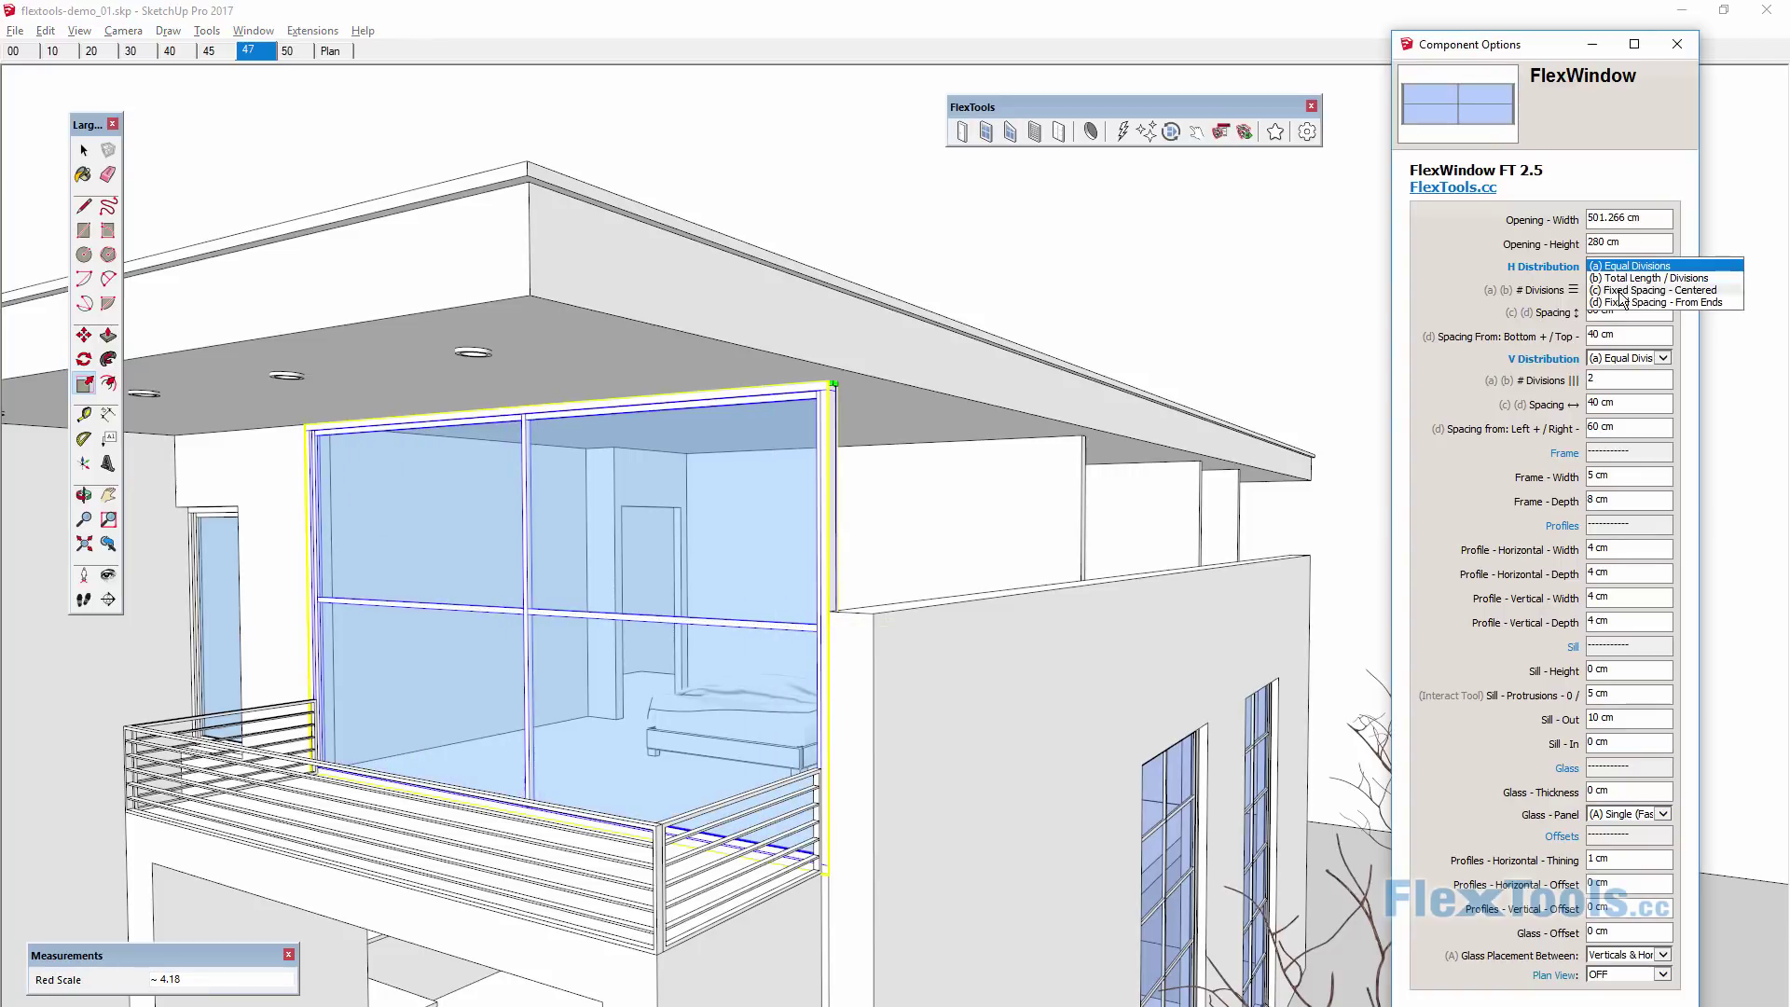
{"action": "triple_click", "coordinate": [1619, 310]}
{"action": "type", "text": "180"}
{"action": "key", "text": "Return"}
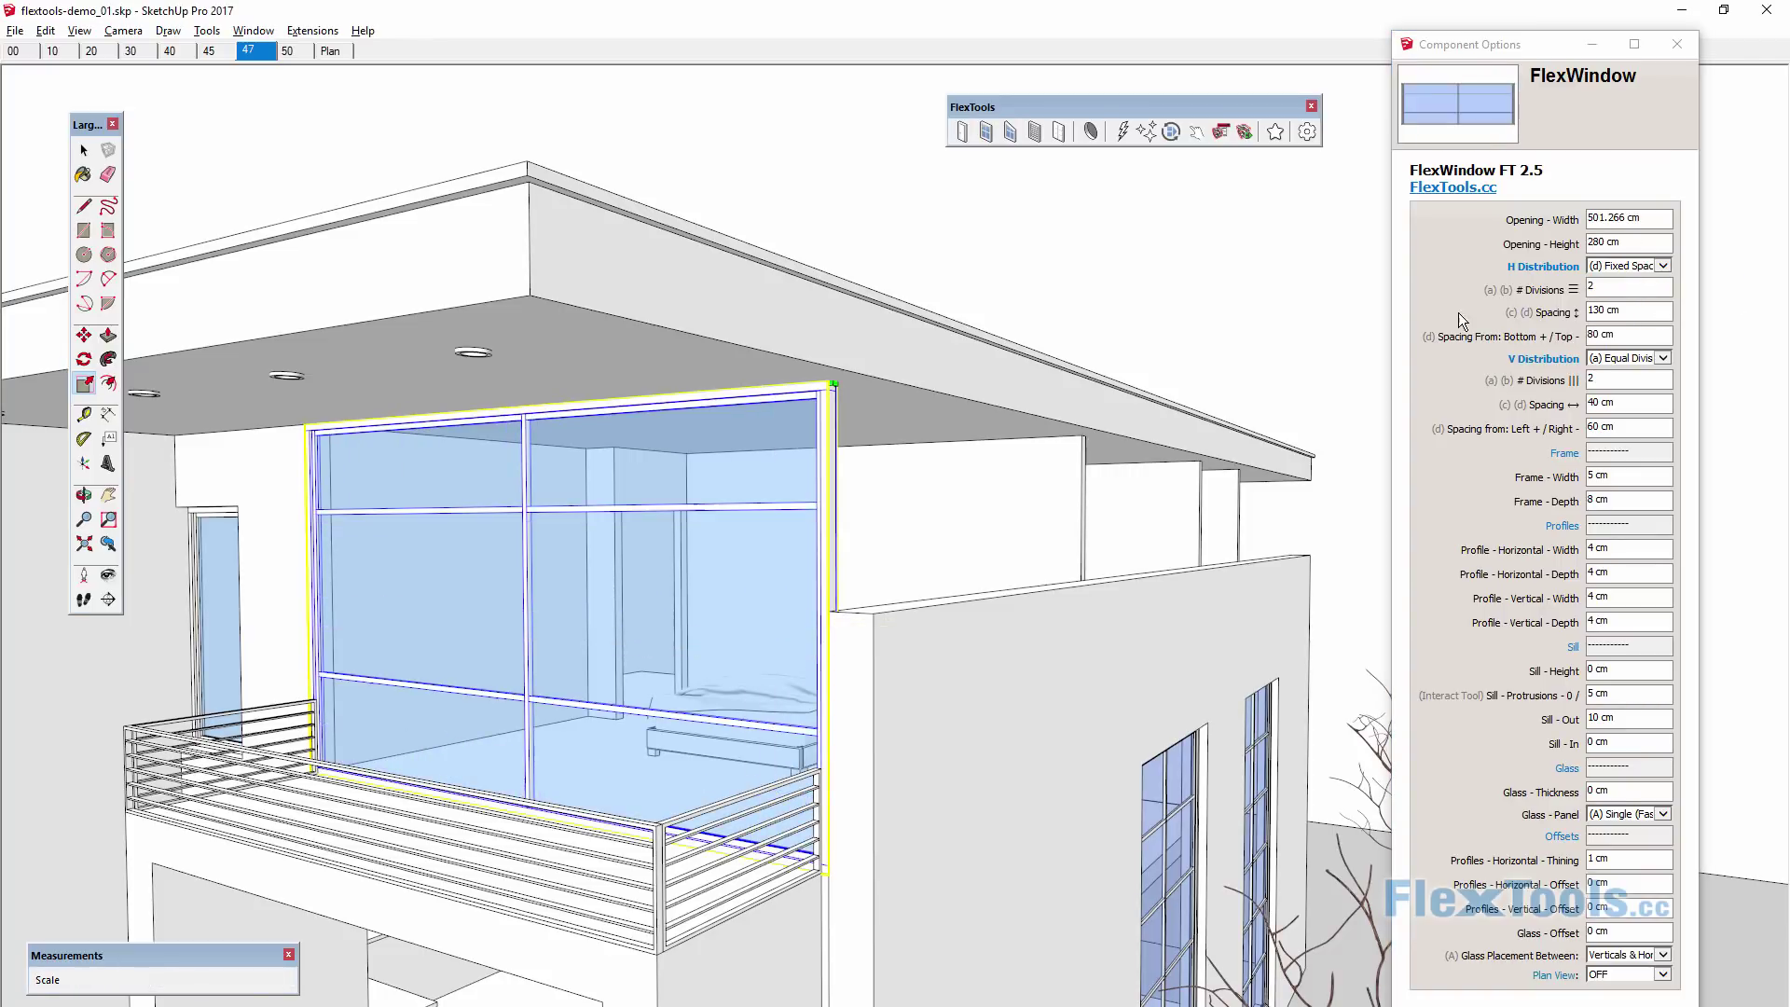
{"action": "triple_click", "coordinate": [1627, 379]}
{"action": "type", "text": "3"}
{"action": "key", "text": "Return"}
{"action": "left_click", "coordinate": [83, 335]}
Copy the glass wall, rotate it 90° onto the side wall, and stretch it into a long strip.
{"action": "left_click", "coordinate": [306, 417]}
{"action": "key", "text": "ctrl"}
{"action": "left_click", "coordinate": [827, 380]}
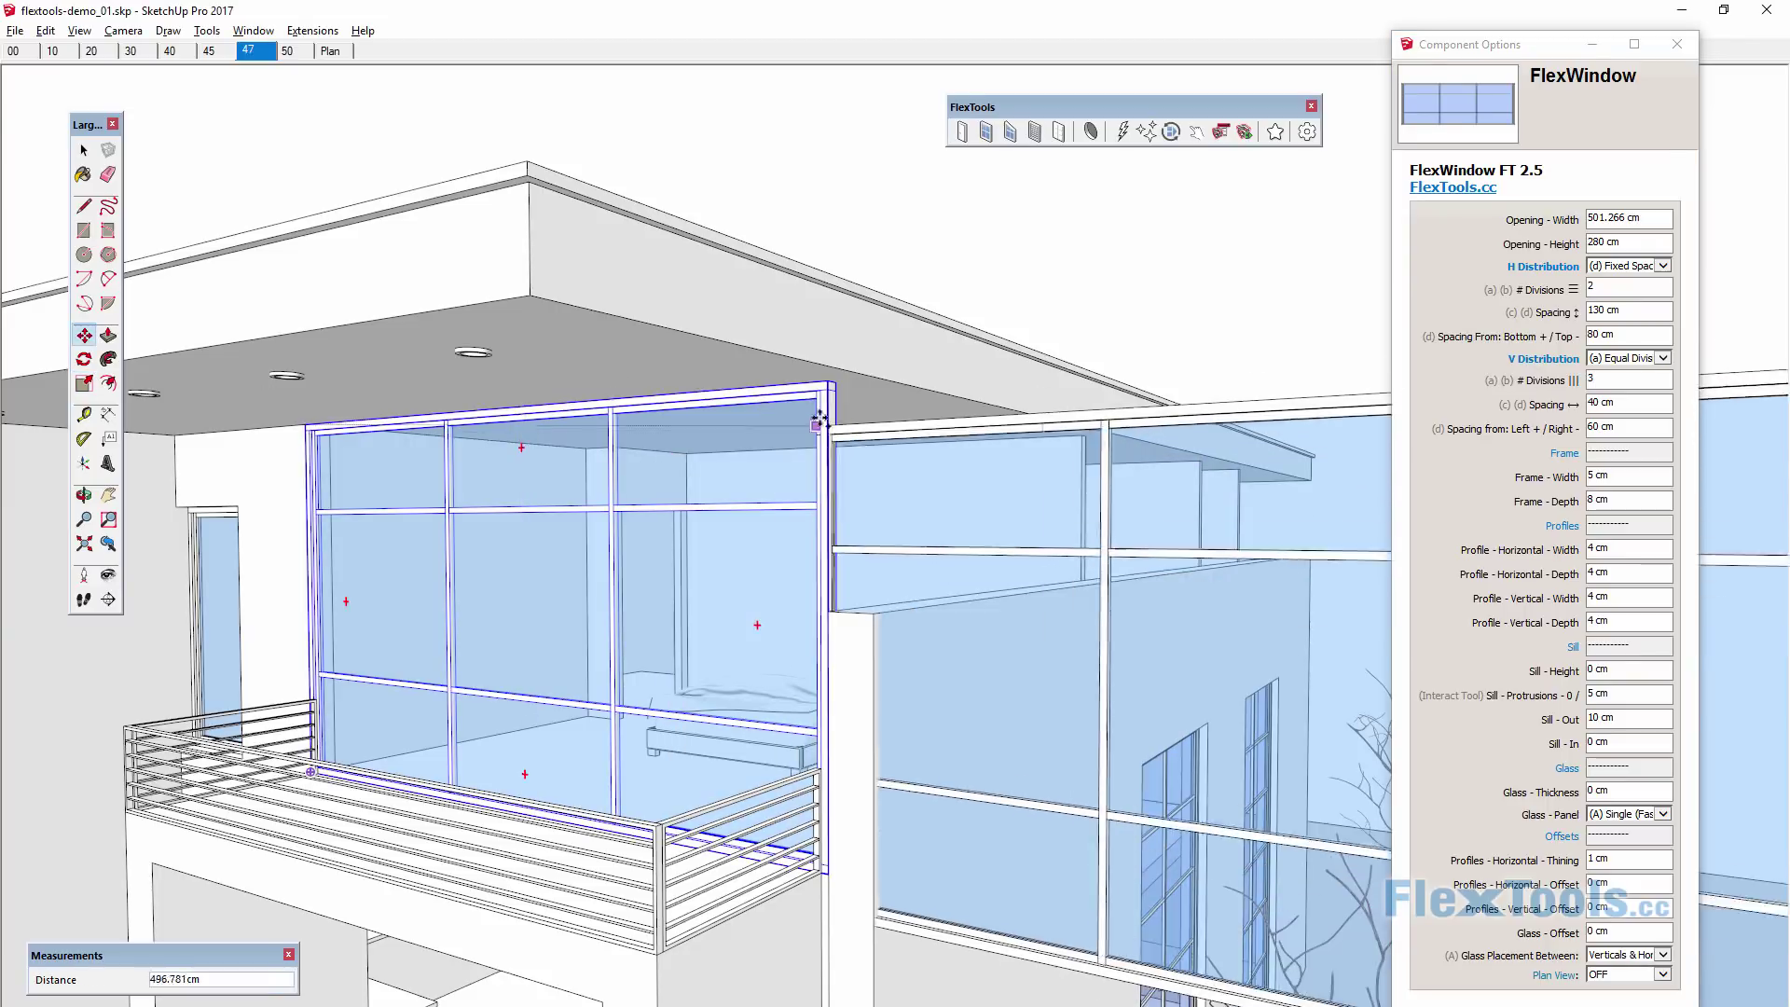
{"action": "key", "text": "q"}
{"action": "left_click", "coordinate": [827, 445]}
{"action": "left_click", "coordinate": [1128, 397]}
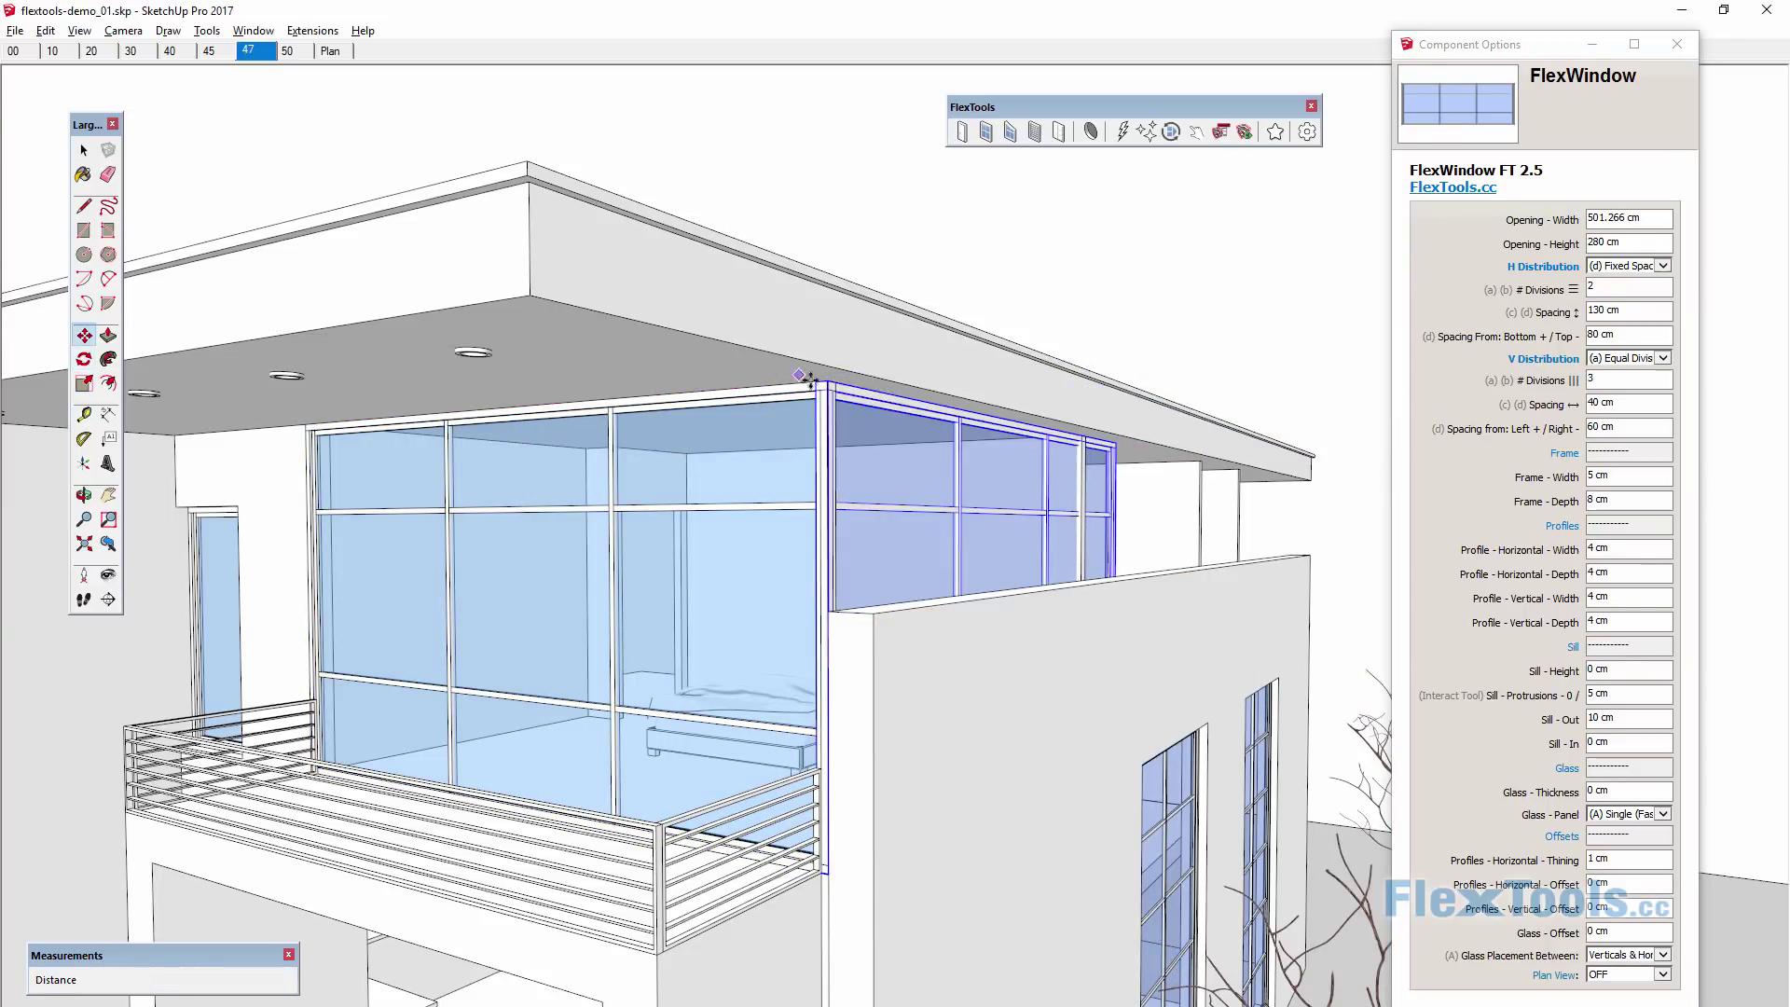
{"action": "key", "text": "s"}
{"action": "left_click_drag", "start_coordinate": [833, 383], "coordinate": [1308, 566]}
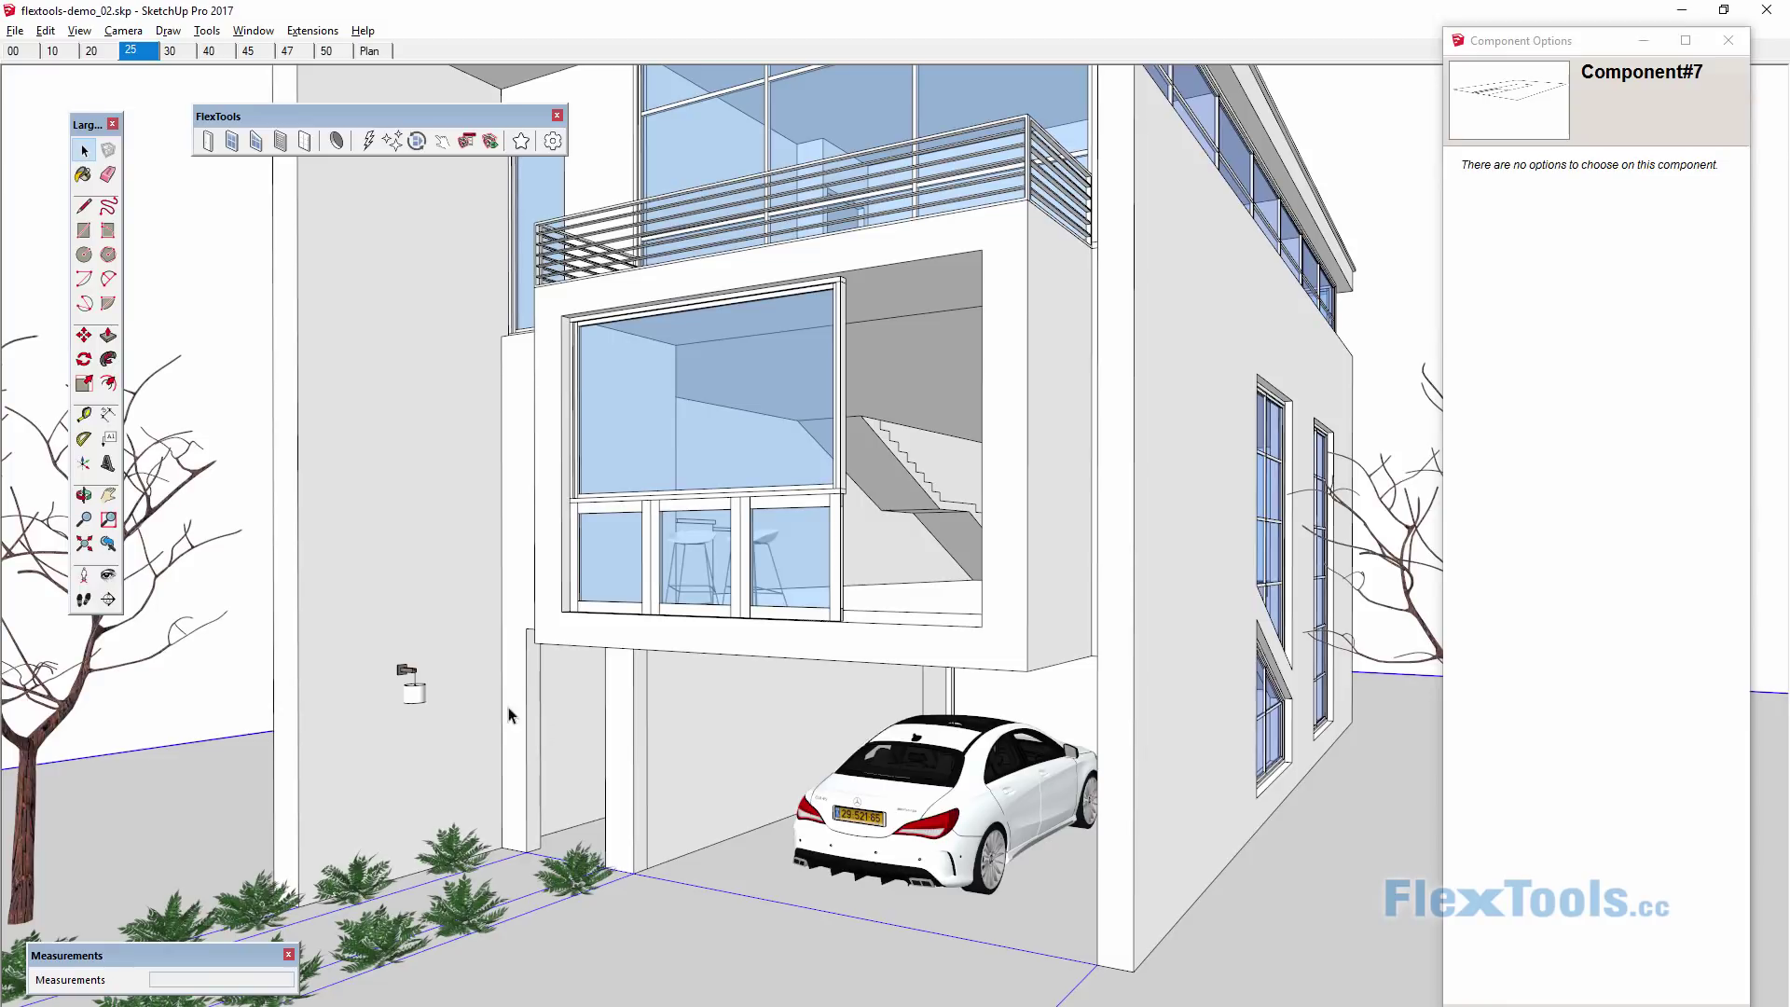
Scale the window above the carport to 421 by 170 cm to fill the opening.
{"action": "left_click", "coordinate": [600, 562]}
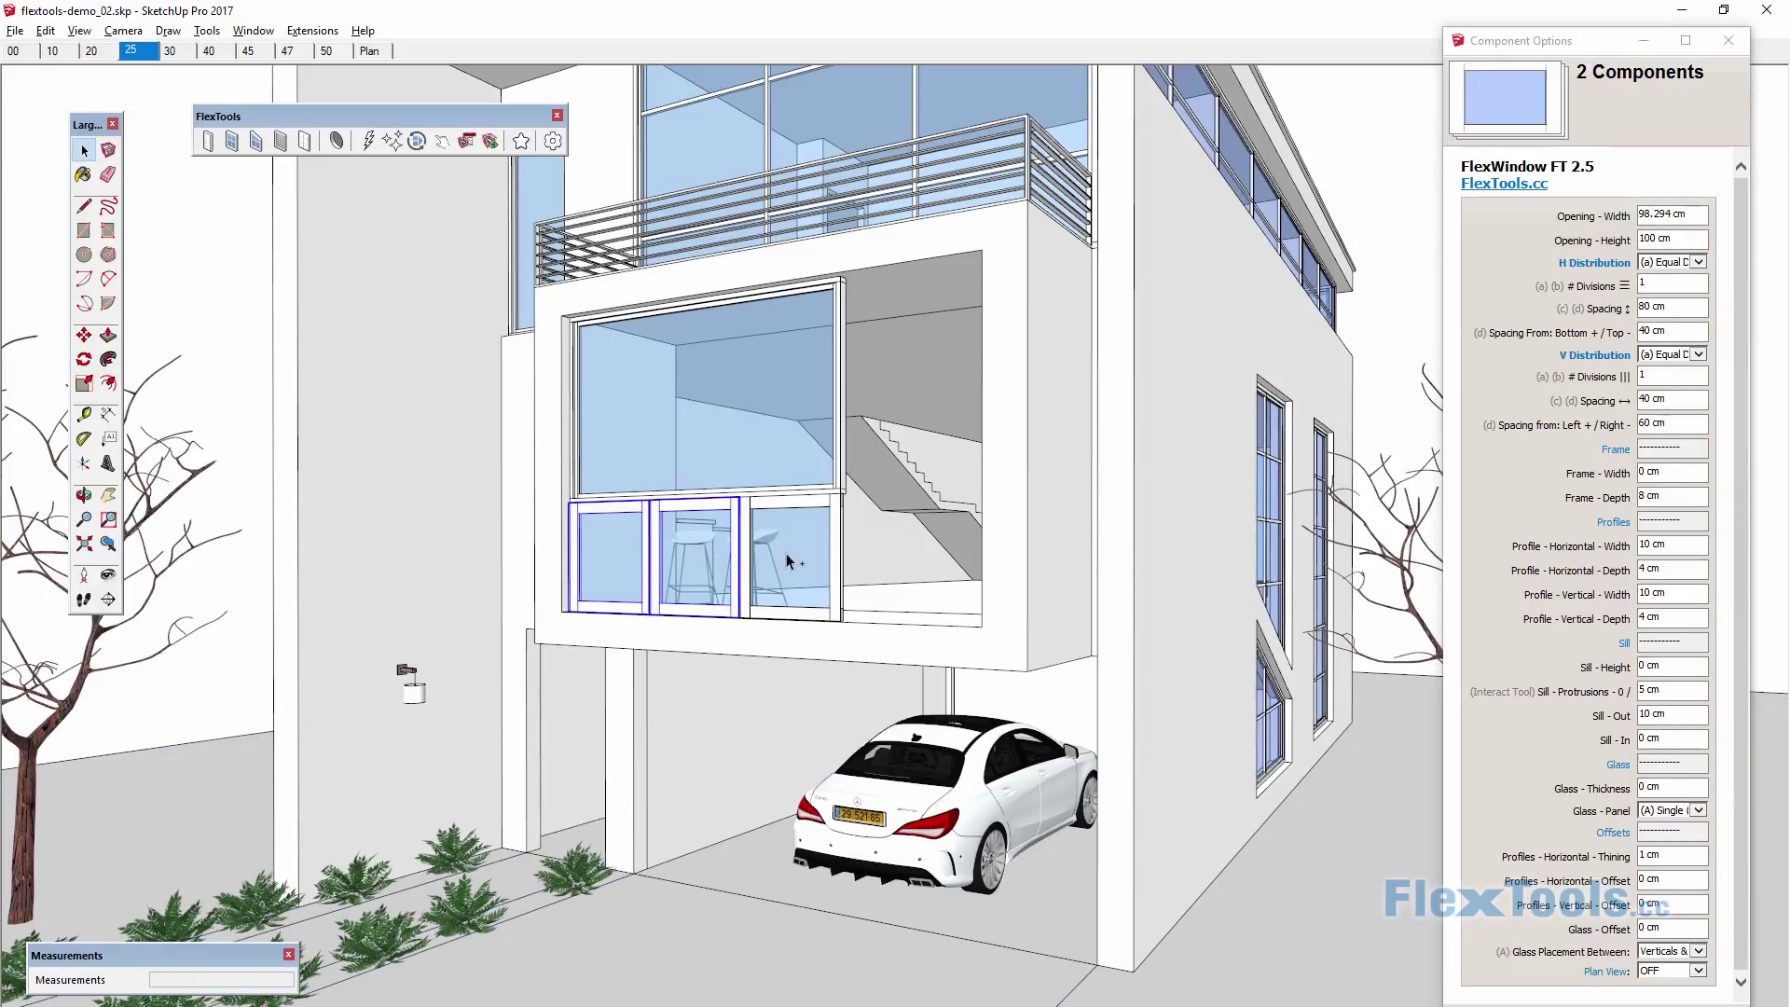
{"action": "key", "text": "s"}
{"action": "left_click_drag", "start_coordinate": [847, 447], "coordinate": [981, 250]}
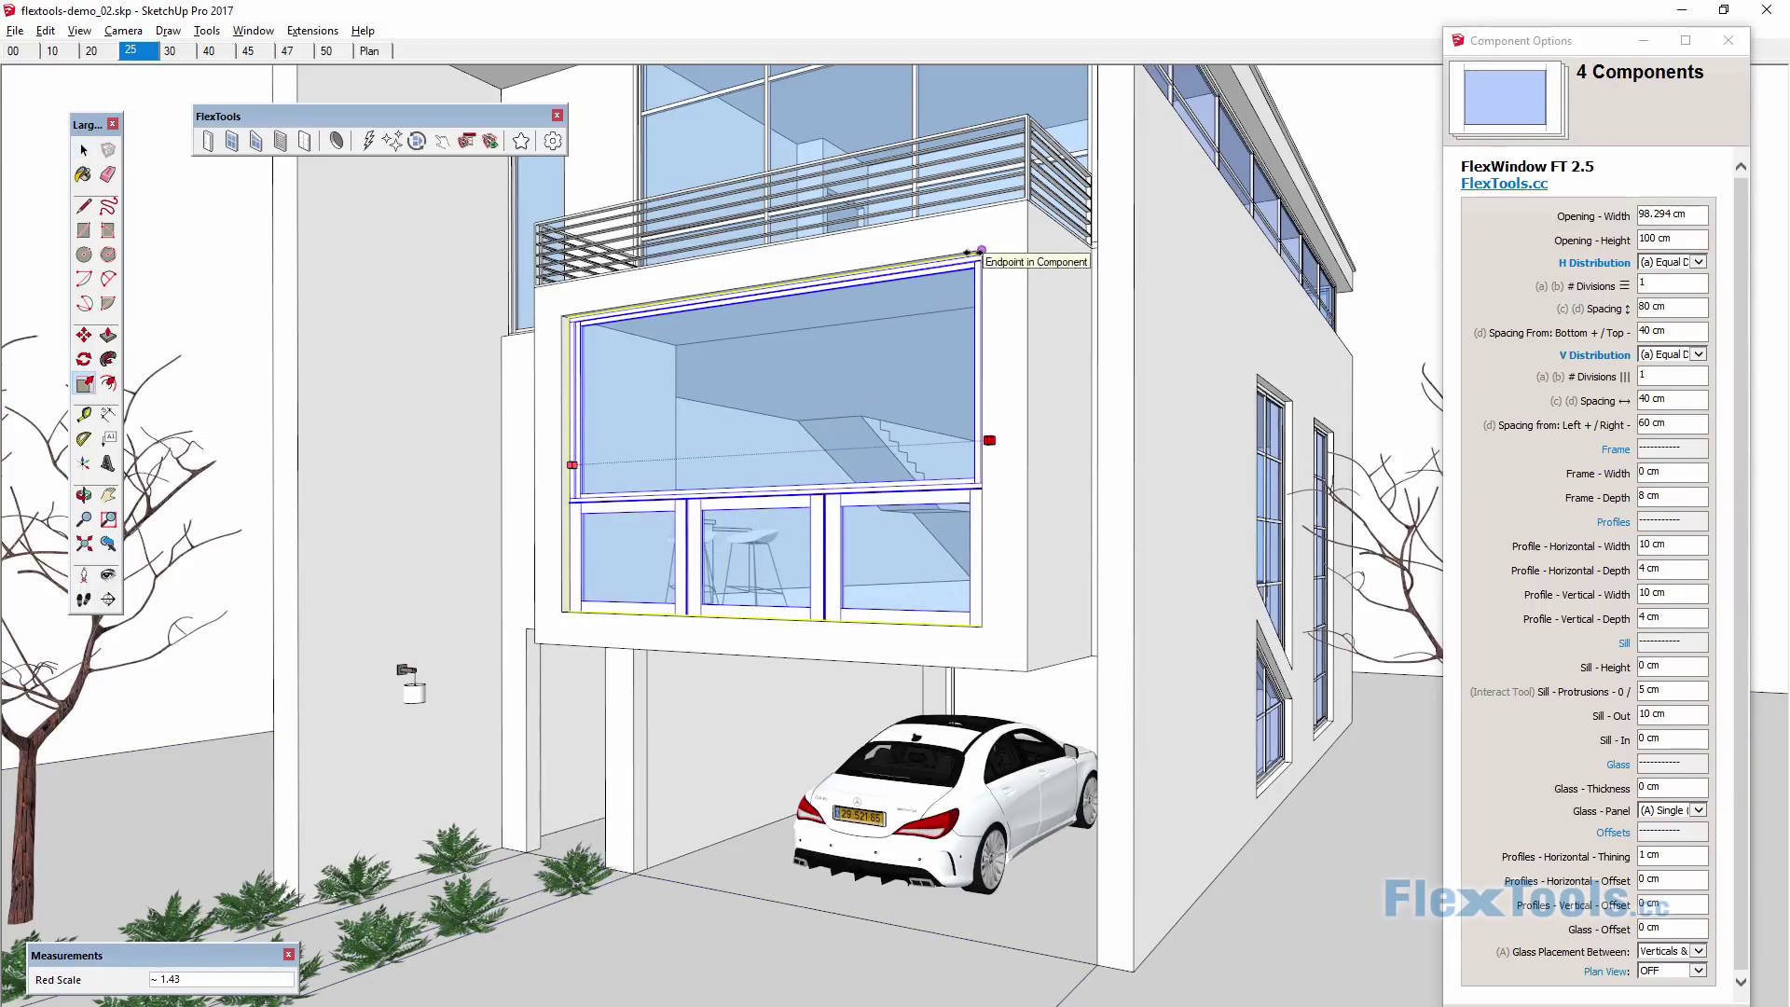
{"action": "left_click", "coordinate": [981, 250]}
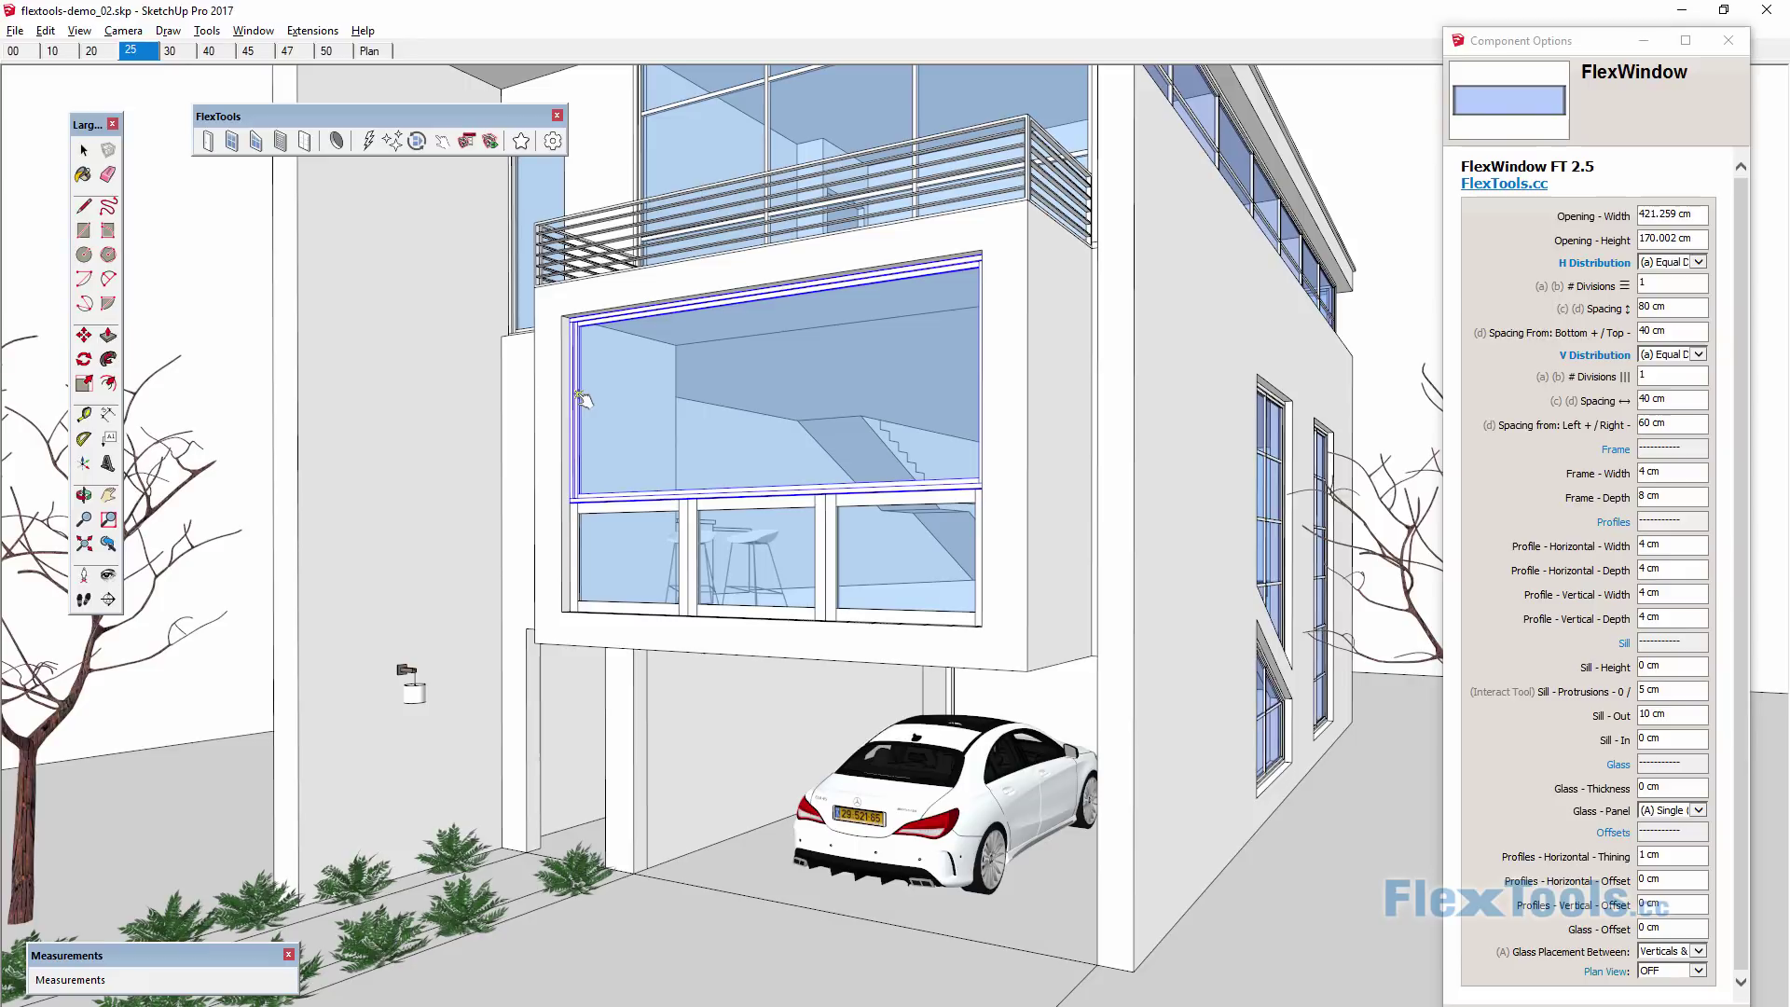
Set the window's vertical bars to total-length distribution with 3 panes.
{"action": "left_click", "coordinate": [1692, 355]}
{"action": "left_click", "coordinate": [1679, 374]}
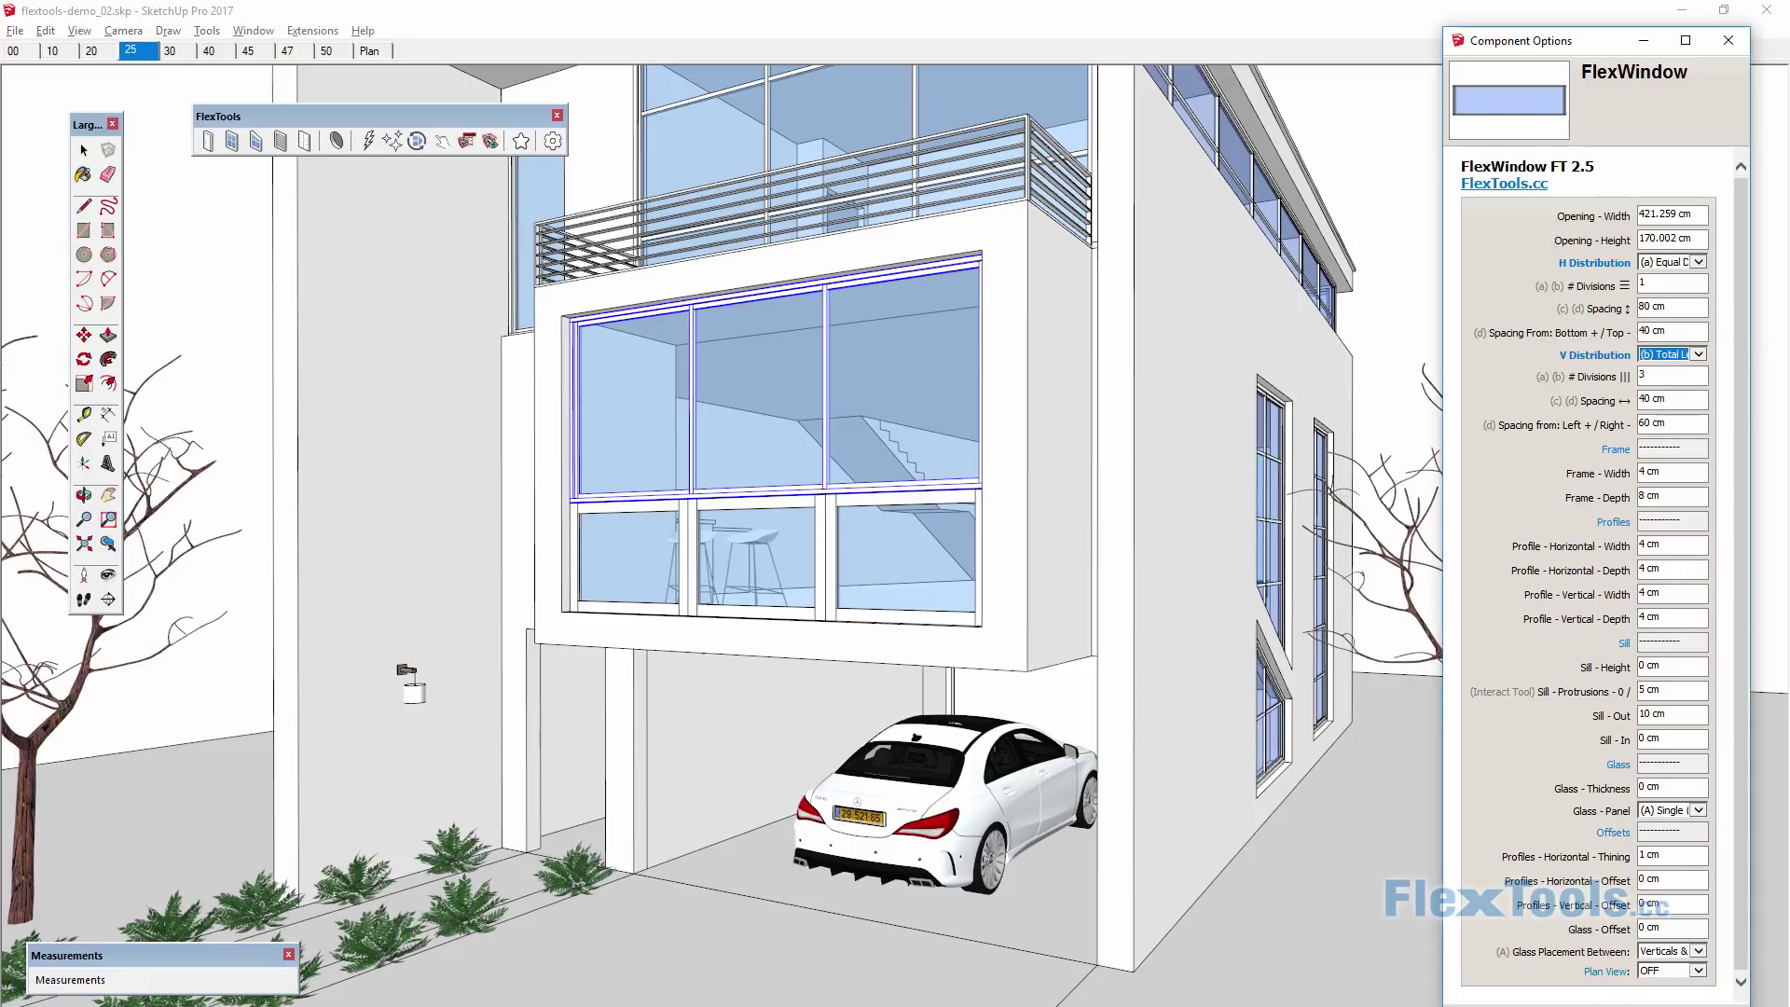
{"action": "key", "text": "space"}
{"action": "left_click", "coordinate": [1424, 429]}
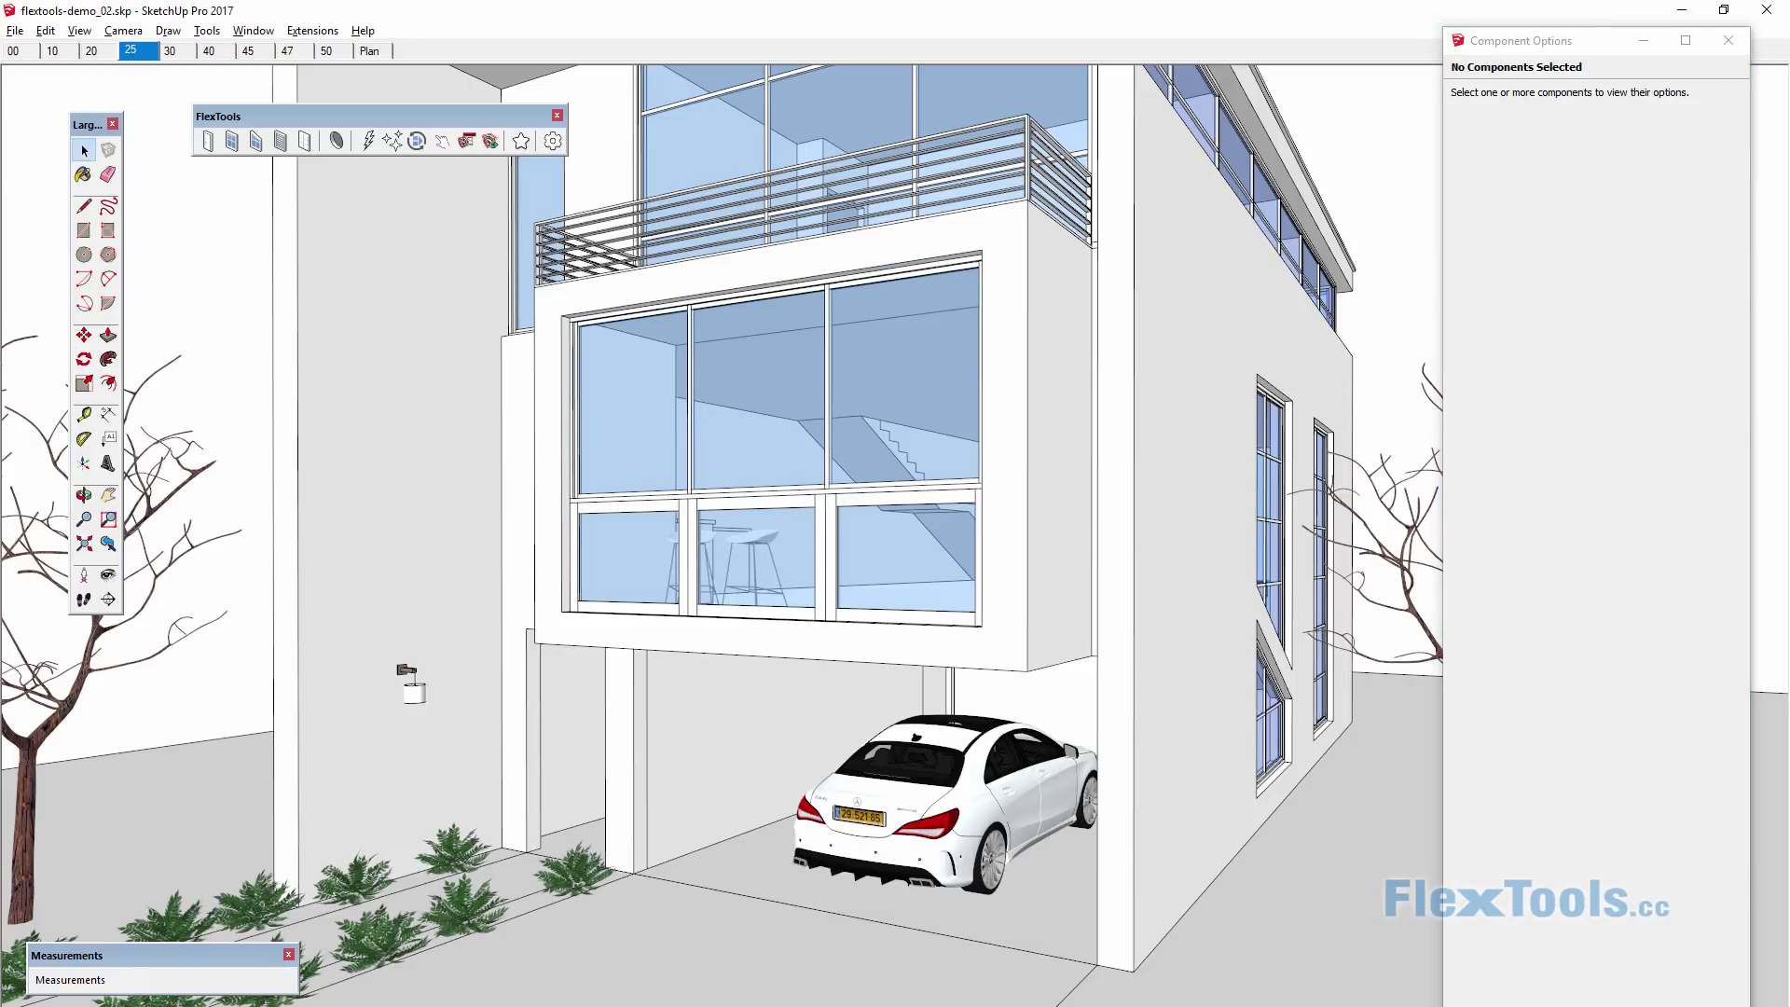
{"action": "left_click", "coordinate": [452, 155]}
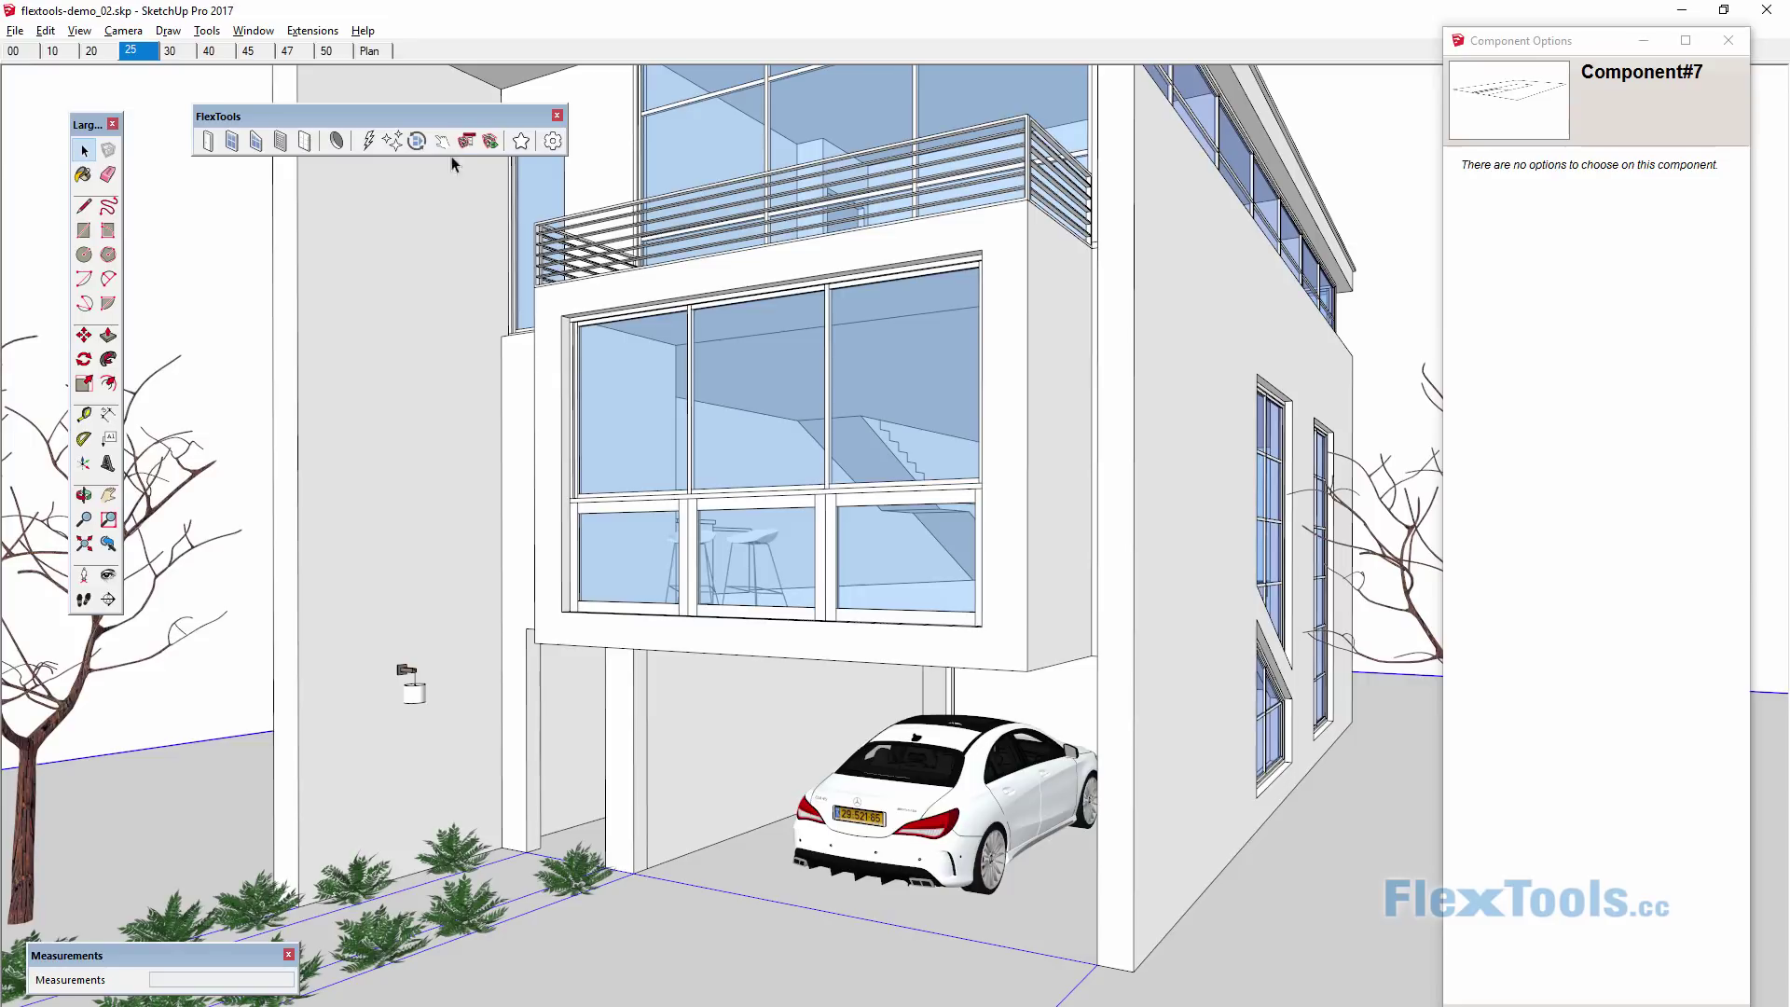
Place the Original FlexPanel preset at the garage and stretch it across the 501 cm opening.
{"action": "left_click", "coordinate": [524, 139]}
{"action": "left_click_drag", "start_coordinate": [1423, 302], "coordinate": [1428, 518]}
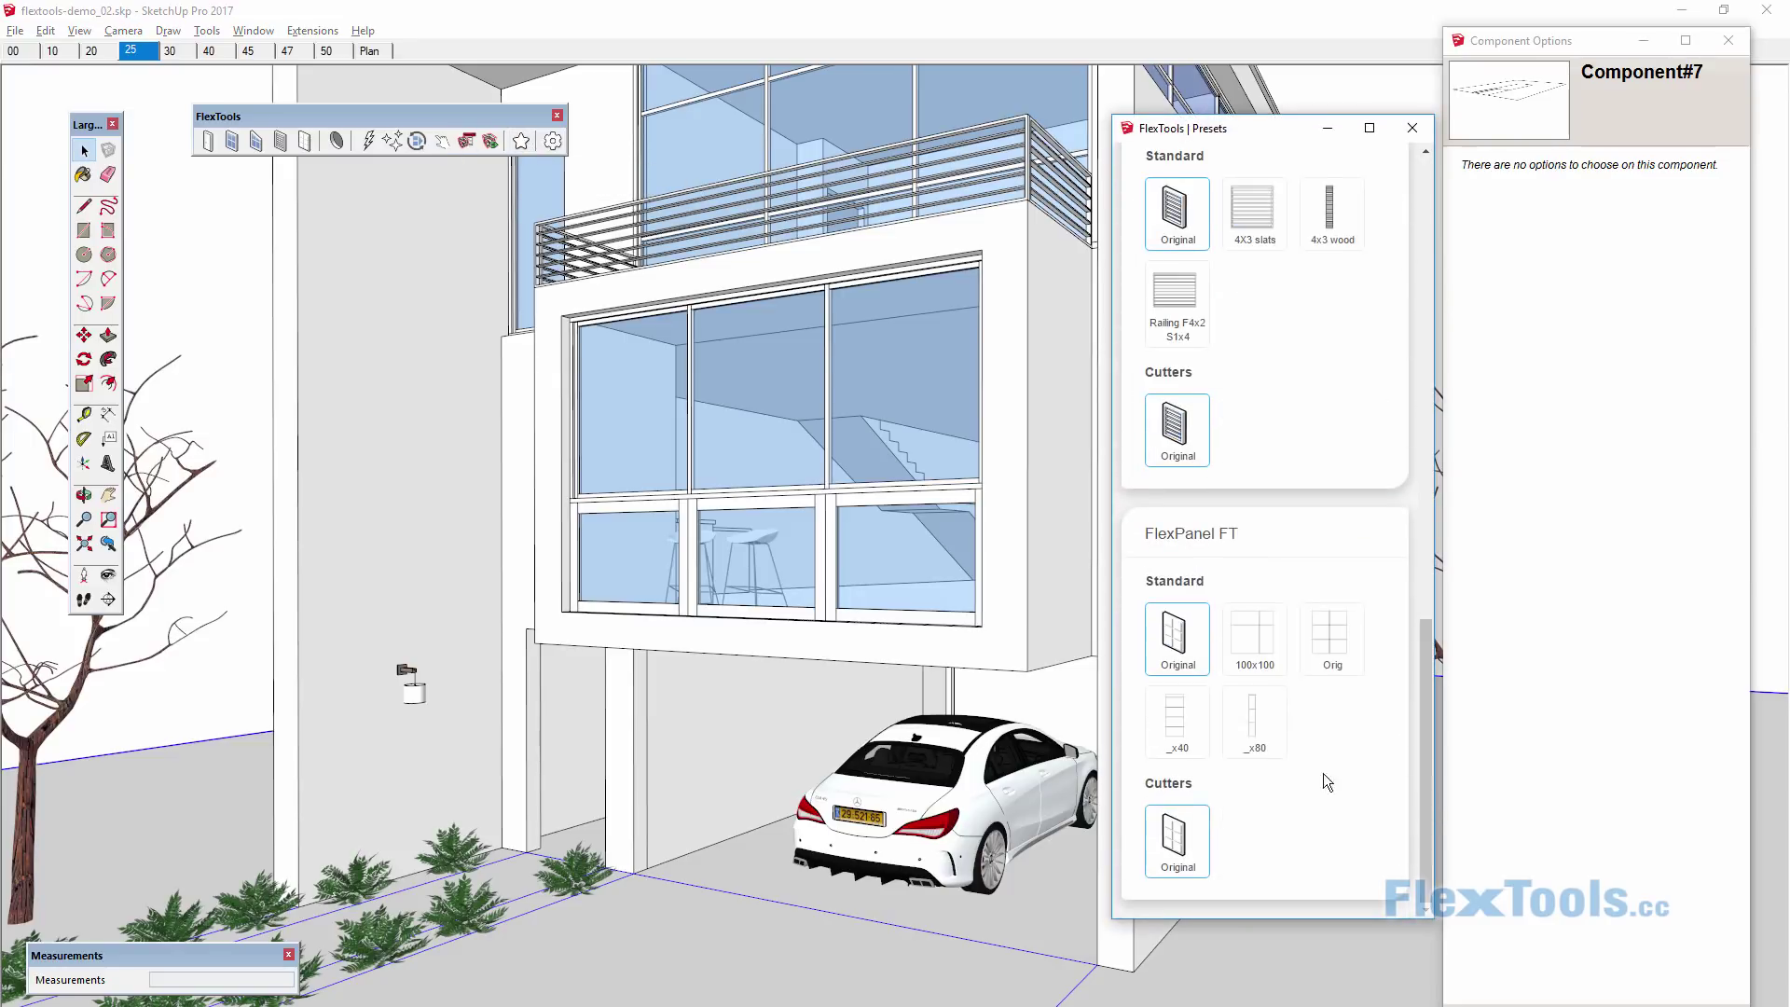
{"action": "left_click", "coordinate": [682, 835]}
{"action": "key", "text": "s"}
{"action": "left_click_drag", "start_coordinate": [699, 709], "coordinate": [1094, 664]}
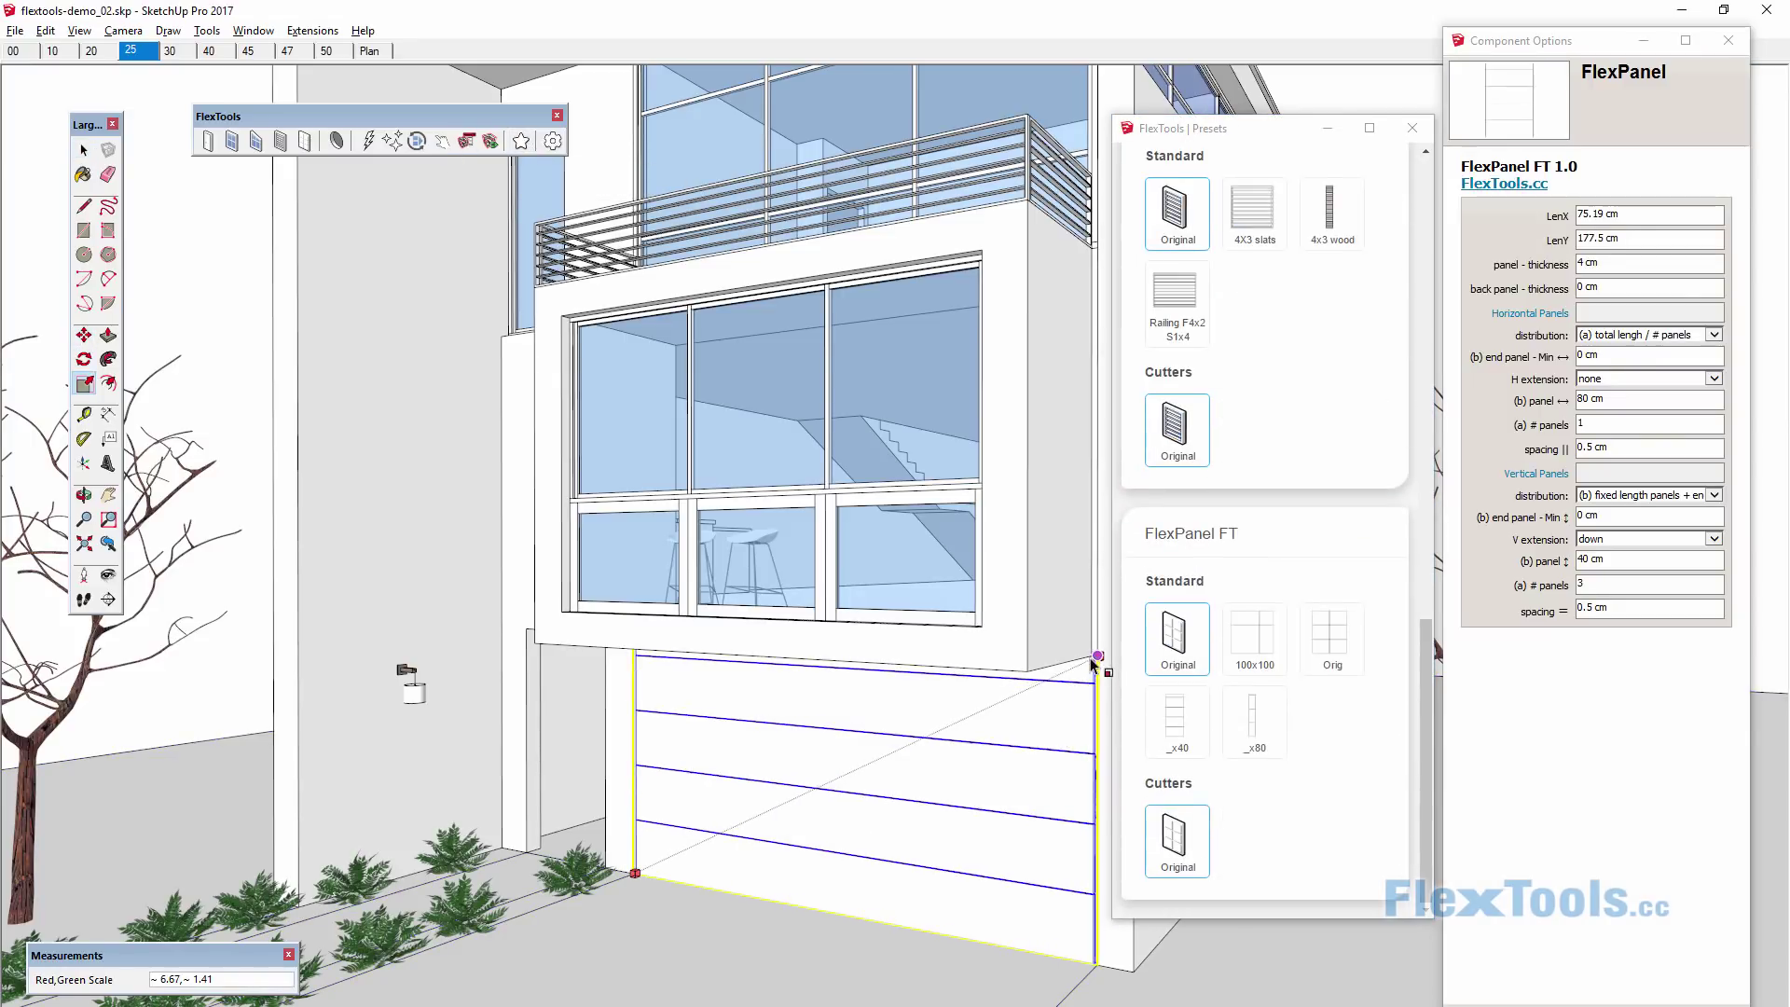
{"action": "left_click", "coordinate": [1099, 657]}
Set the garage panel's vertical panel size to 50 cm.
{"action": "left_click", "coordinate": [1489, 560]}
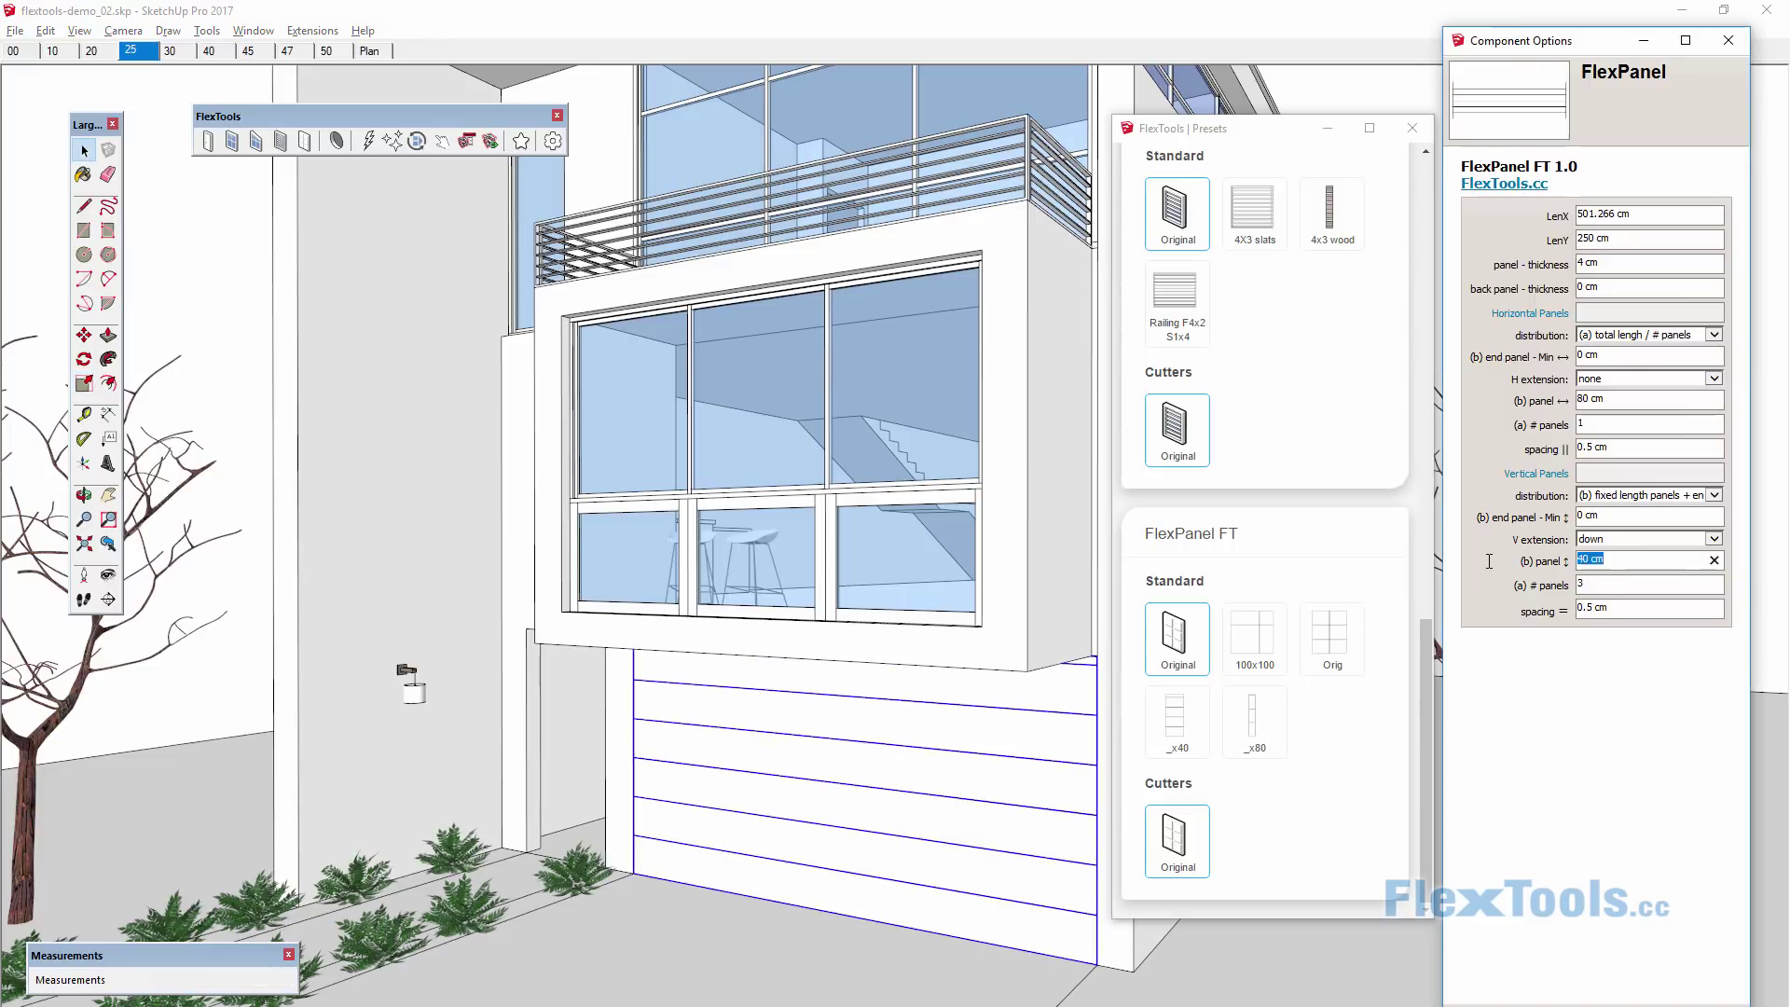
{"action": "left_click", "coordinate": [1650, 560]}
{"action": "type", "text": "50"}
{"action": "key", "text": "Return"}
{"action": "left_click", "coordinate": [839, 811]}
{"action": "mouse_move", "coordinate": [837, 912]}
{"action": "left_mouse_down"}
{"action": "mouse_move", "coordinate": [840, 716]}
{"action": "mouse_move", "coordinate": [836, 911]}
{"action": "left_mouse_up"}
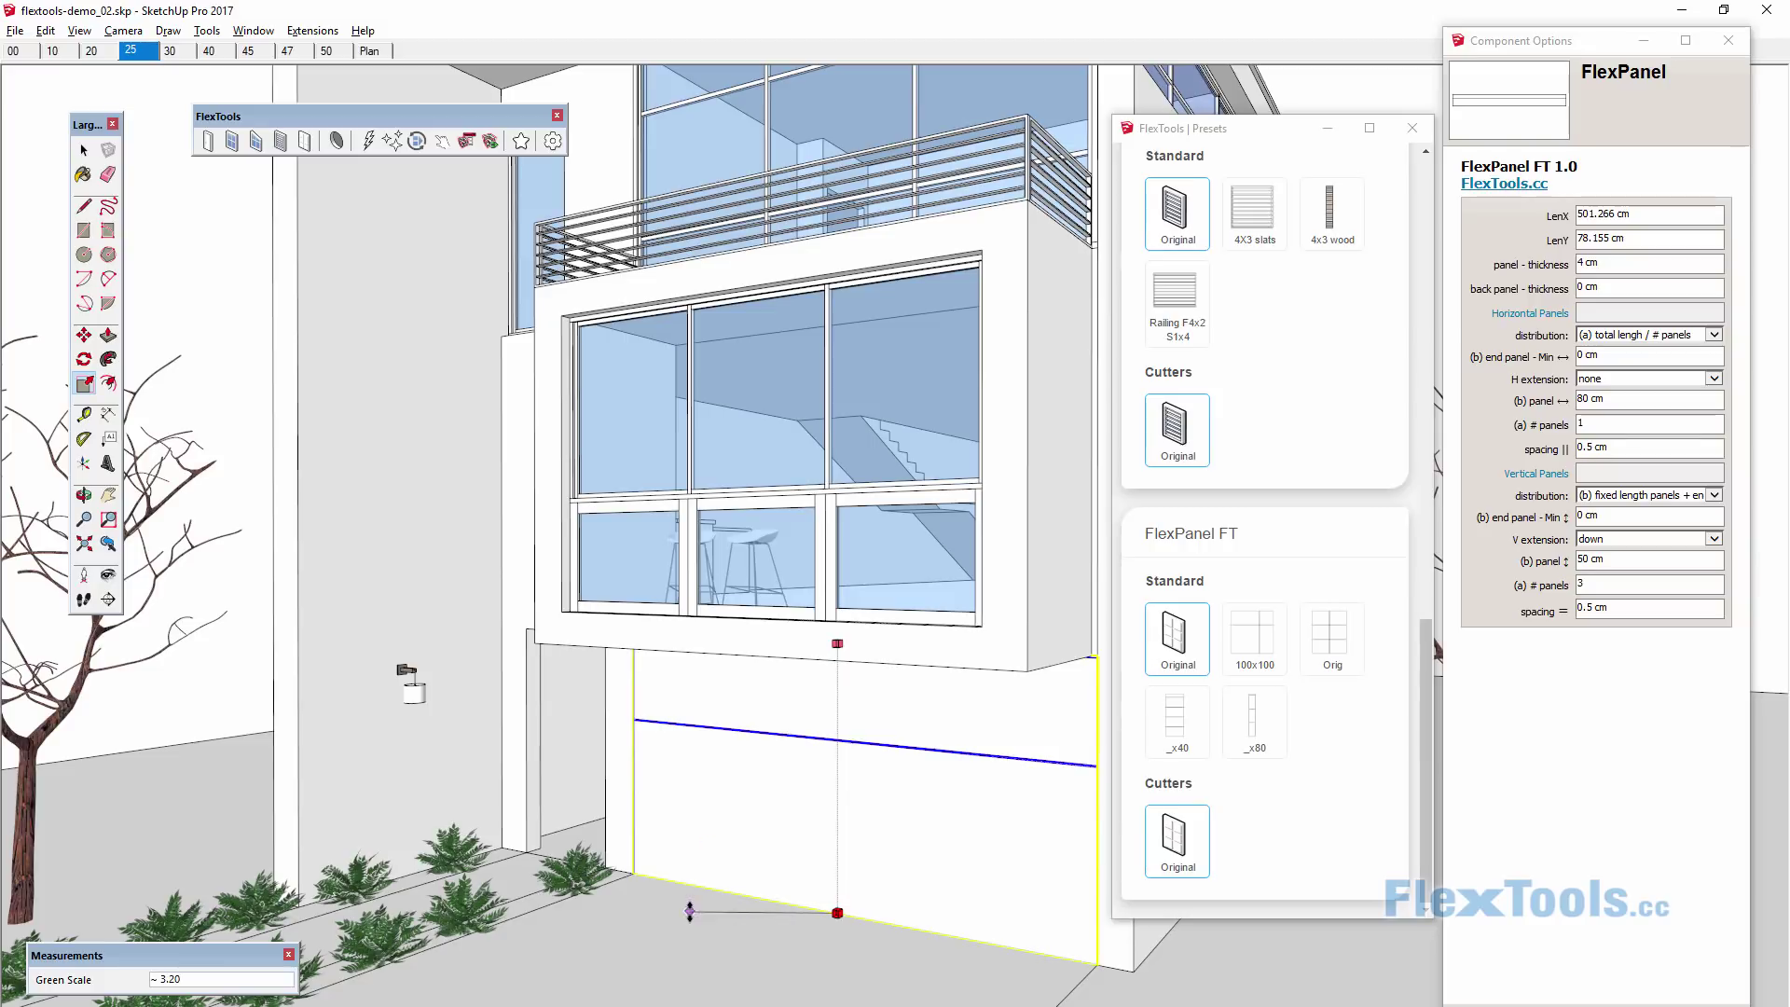
{"action": "scroll", "coordinate": [1423, 540], "scroll_direction": "up", "scroll_amount": 10}
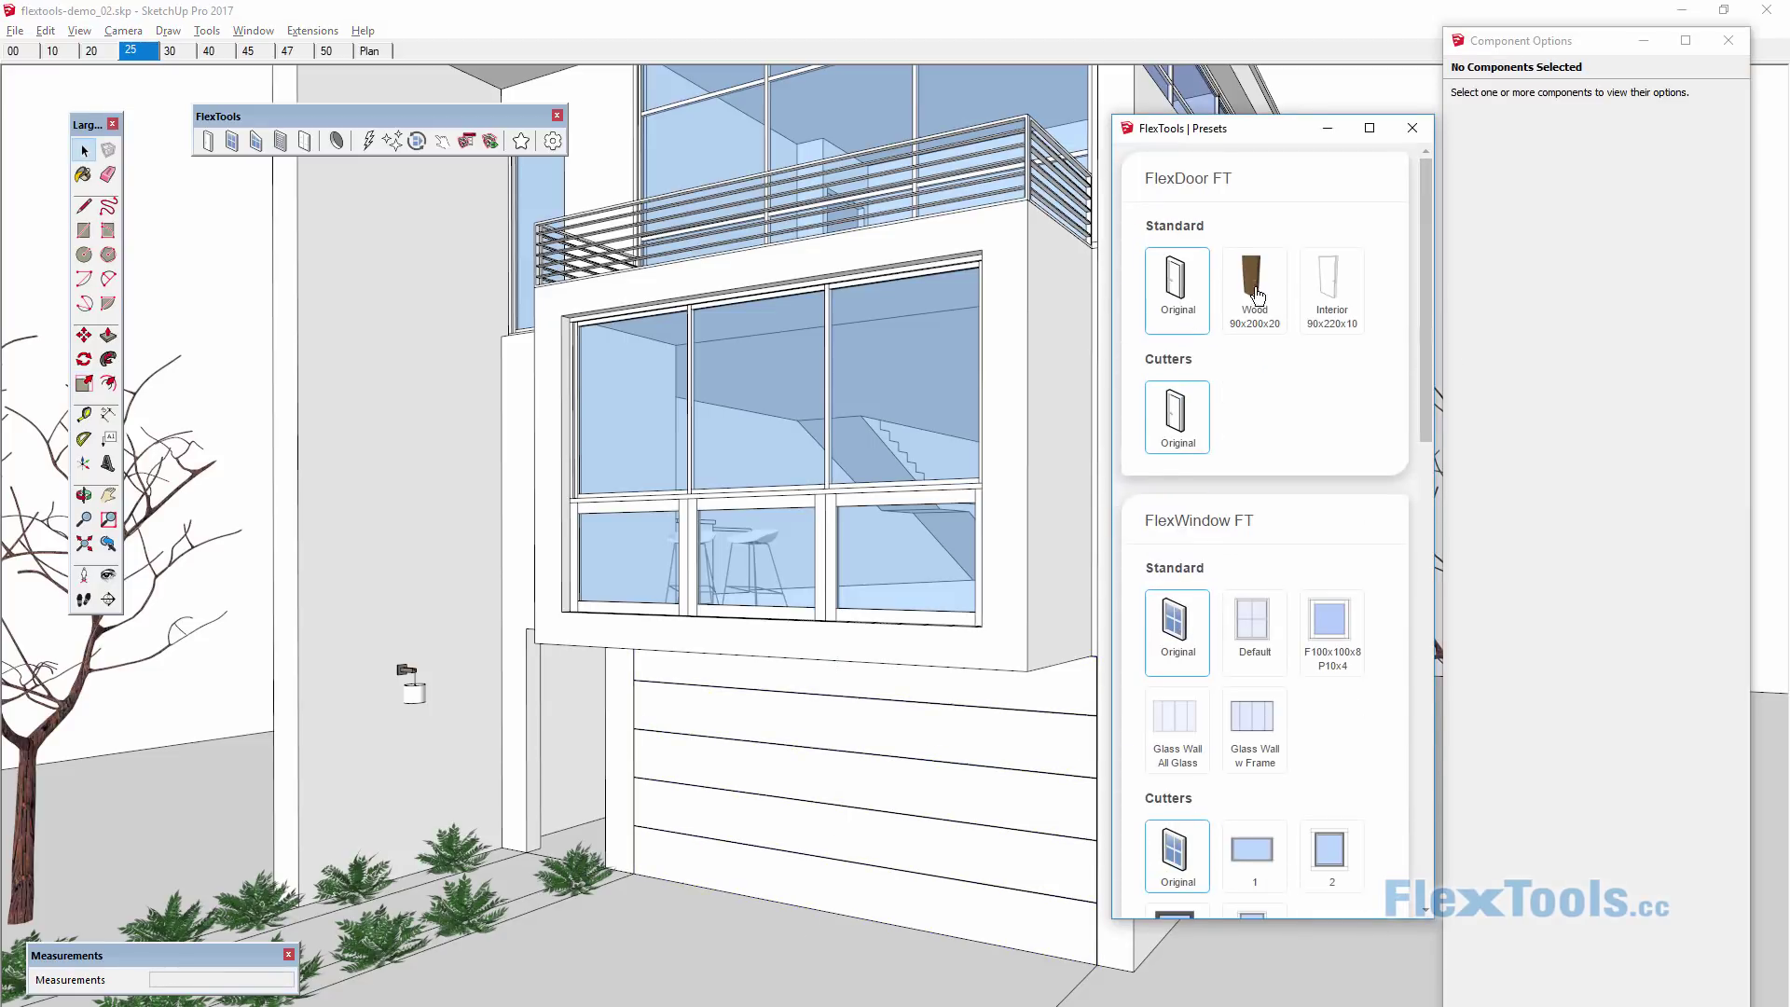
Place the FlexDoor Wood 90x200x20 preset beside the garage and scale it to 120 × 250 cm.
{"action": "left_click", "coordinate": [1254, 280]}
{"action": "left_click", "coordinate": [530, 851]}
{"action": "scroll", "coordinate": [578, 746], "scroll_direction": "up", "scroll_amount": 5}
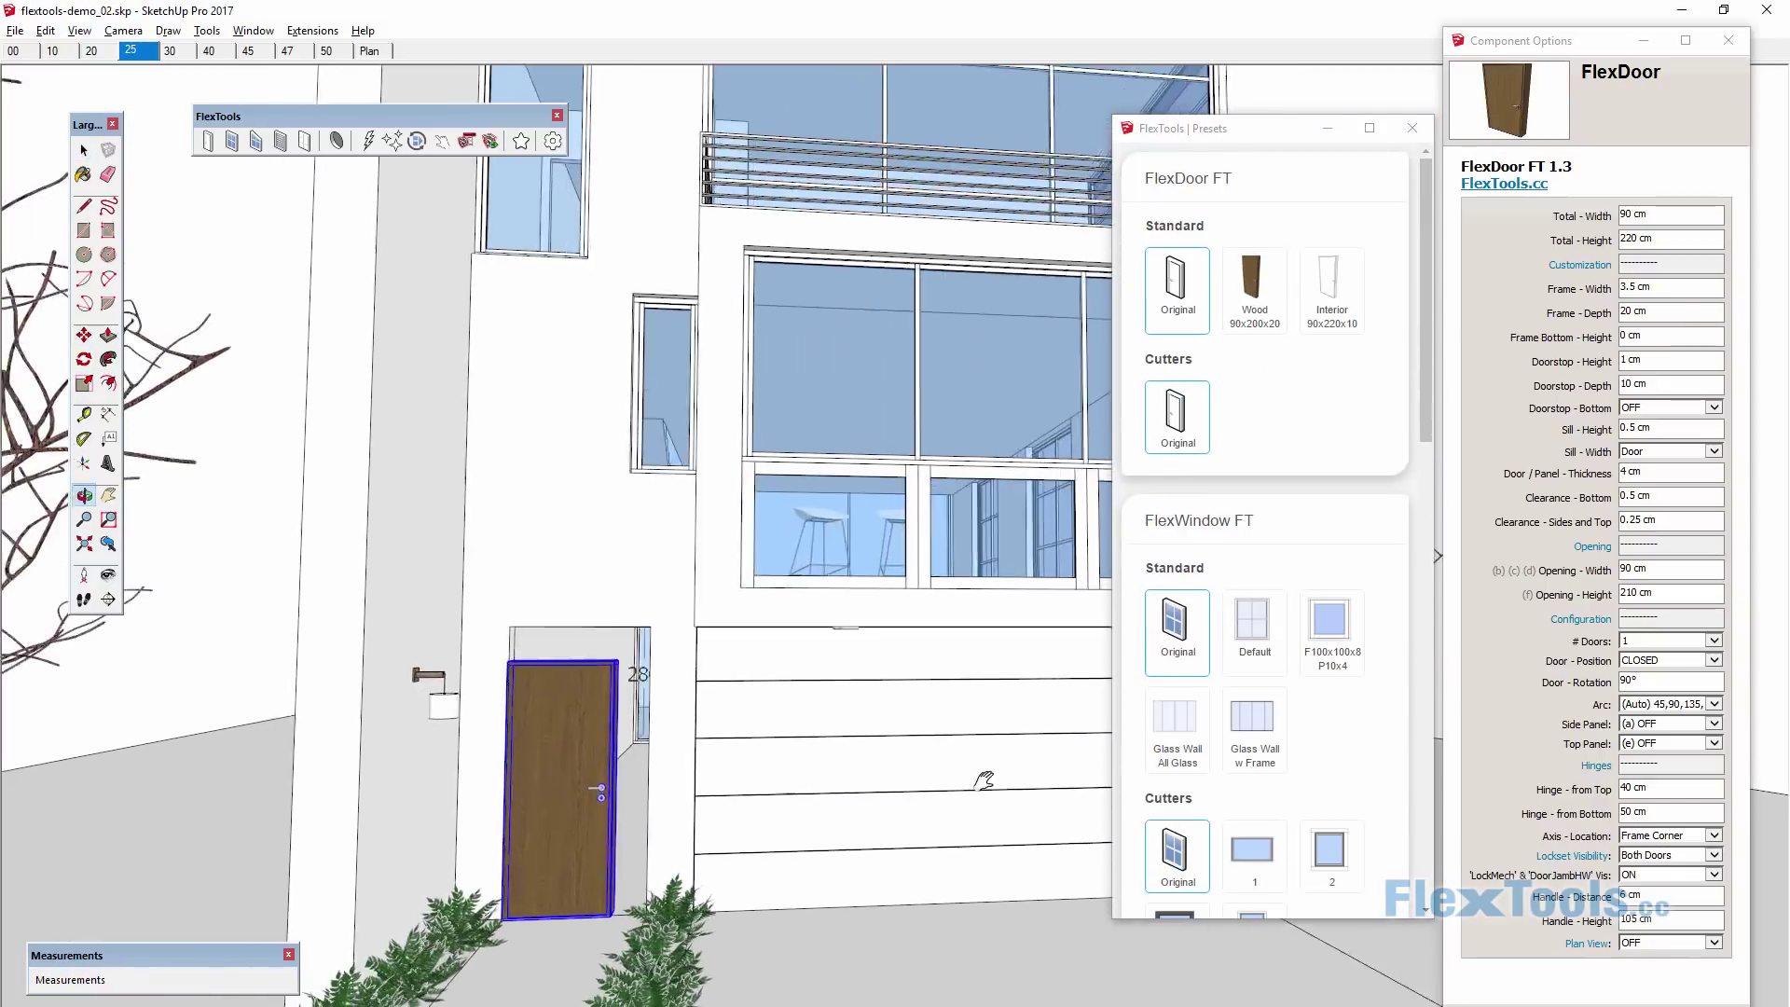
{"action": "key", "text": "s"}
{"action": "left_click_drag", "start_coordinate": [643, 601], "coordinate": [711, 601]}
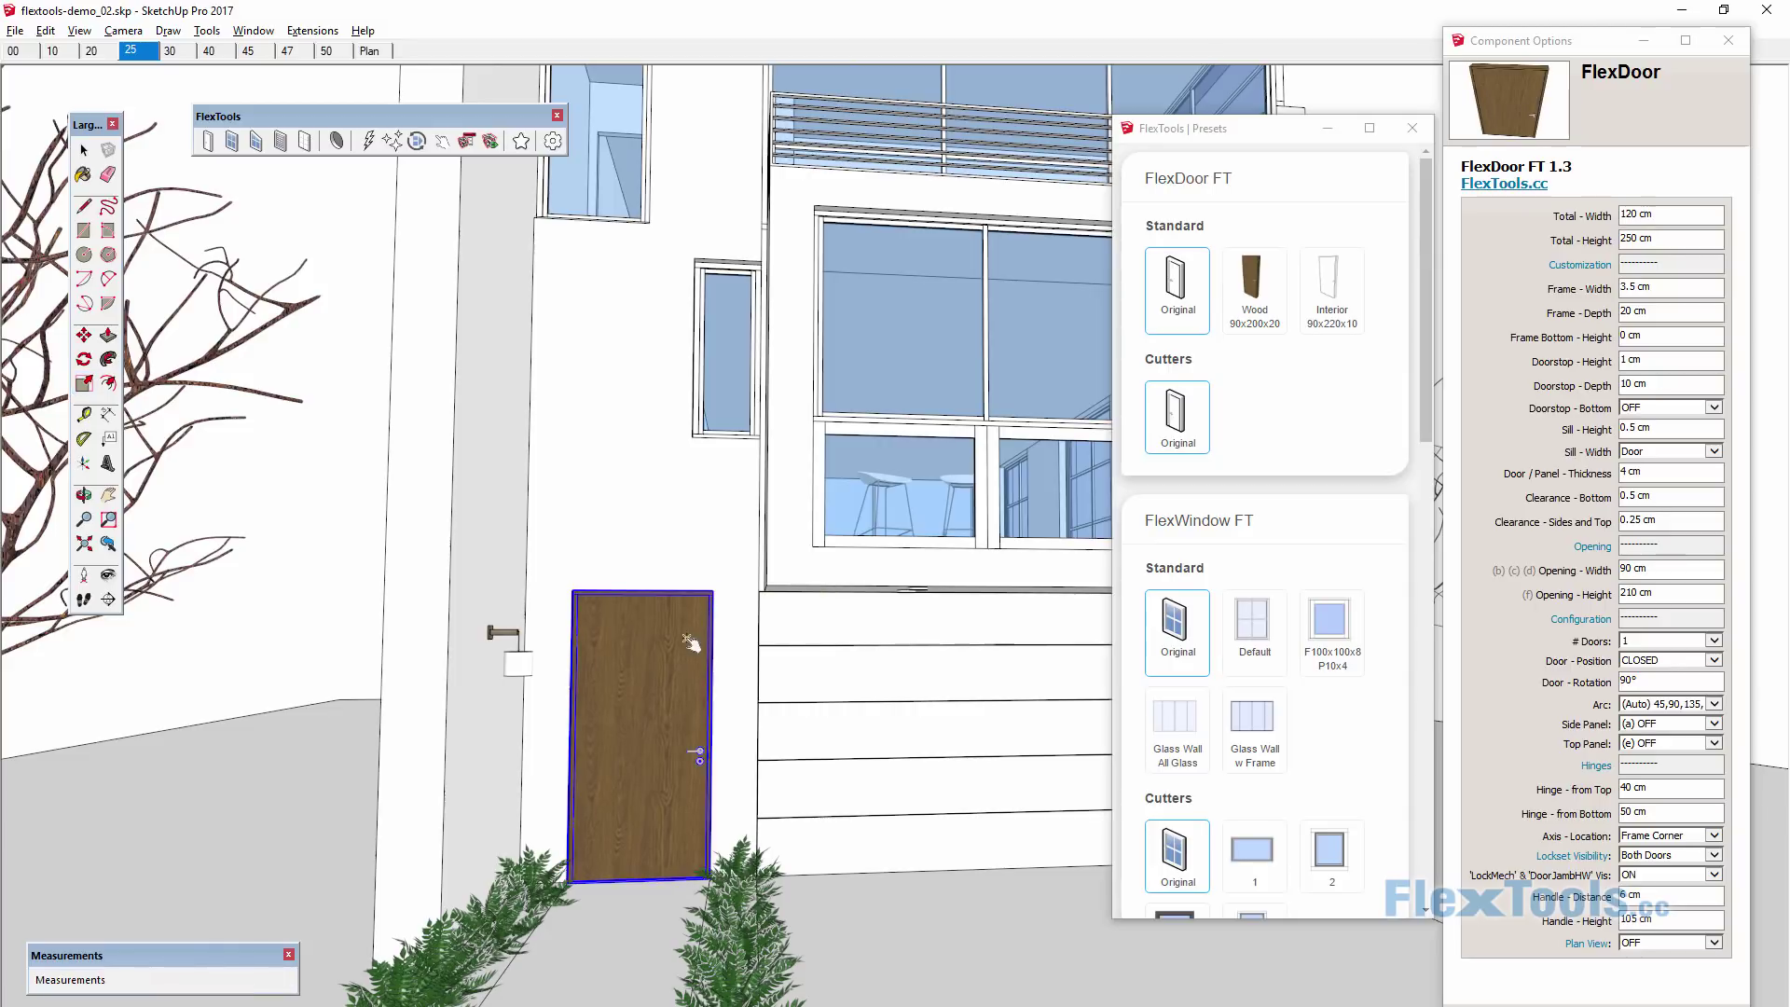
Test the front door by swinging it open and closing it again.
{"action": "left_click", "coordinate": [690, 641]}
{"action": "scroll", "coordinate": [592, 720], "scroll_direction": "down", "scroll_amount": 3}
{"action": "left_click", "coordinate": [480, 736]}
{"action": "key", "text": "space"}
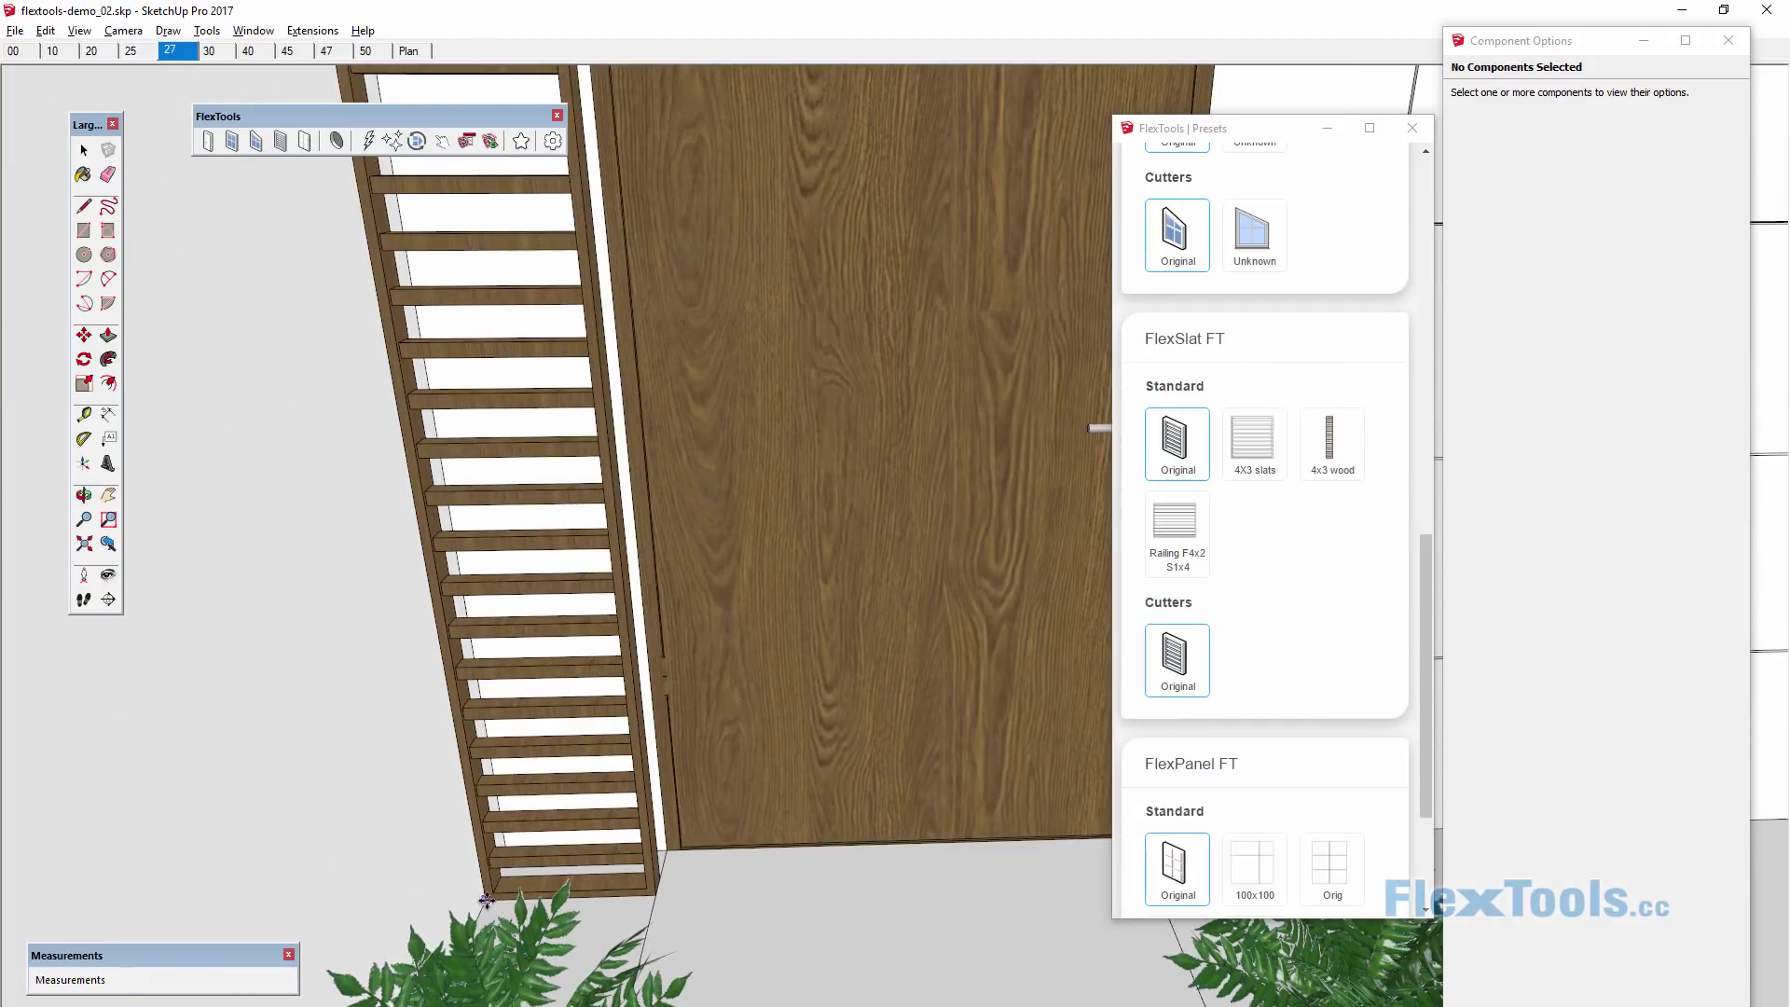
Copy the FlexSlat screen to the right of the front door and stretch the copy upward.
{"action": "left_click", "coordinate": [947, 292]}
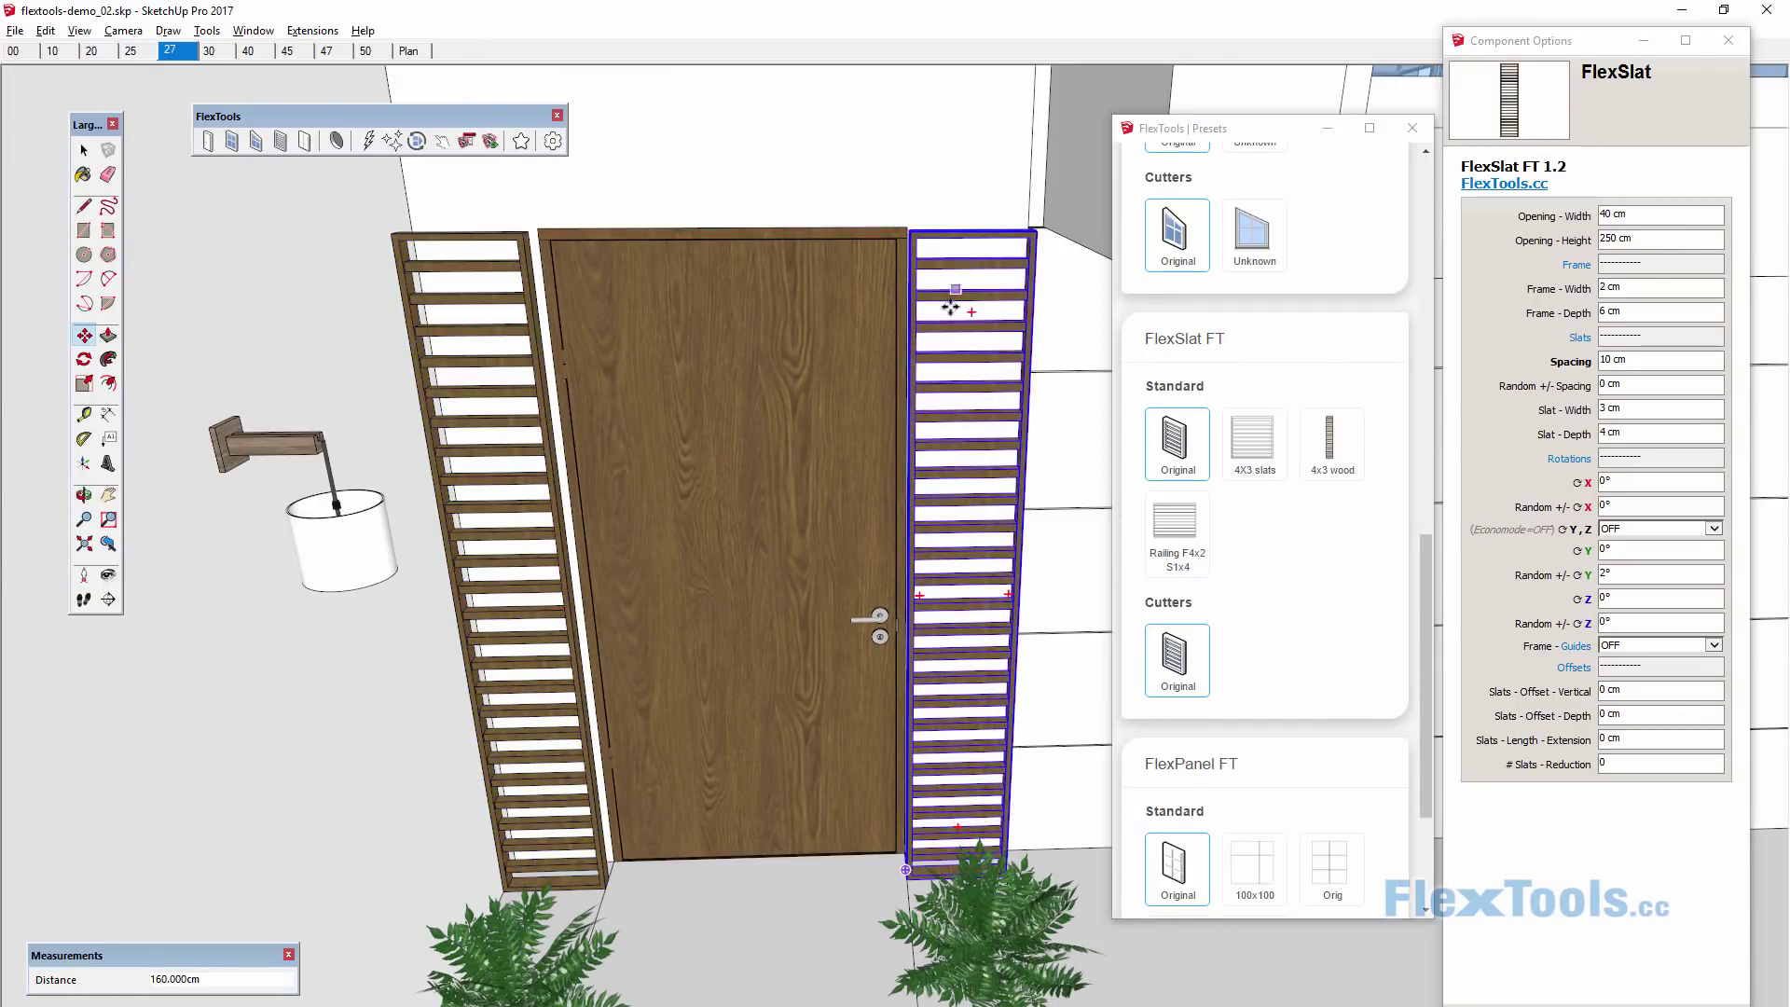
{"action": "middle_click_drag", "start_coordinate": [948, 292], "coordinate": [923, 867]}
{"action": "key", "text": "space"}
{"action": "key", "text": "s"}
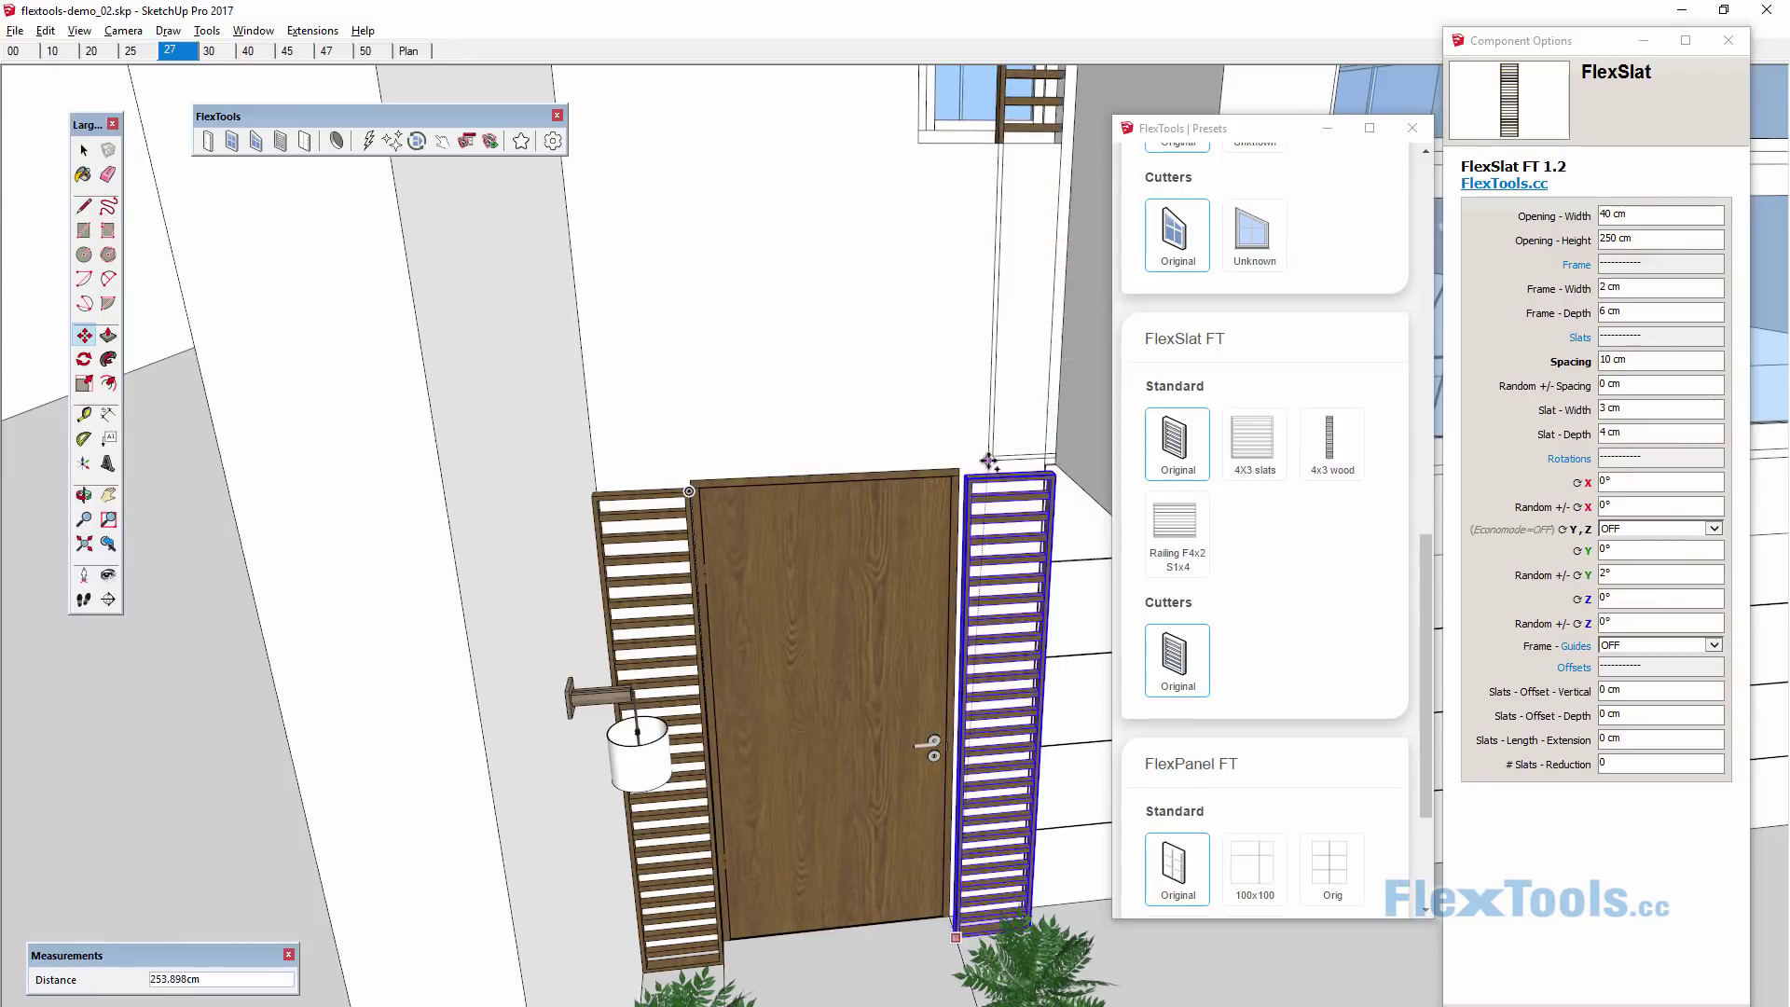
{"action": "left_click_drag", "start_coordinate": [937, 504], "coordinate": [661, 450]}
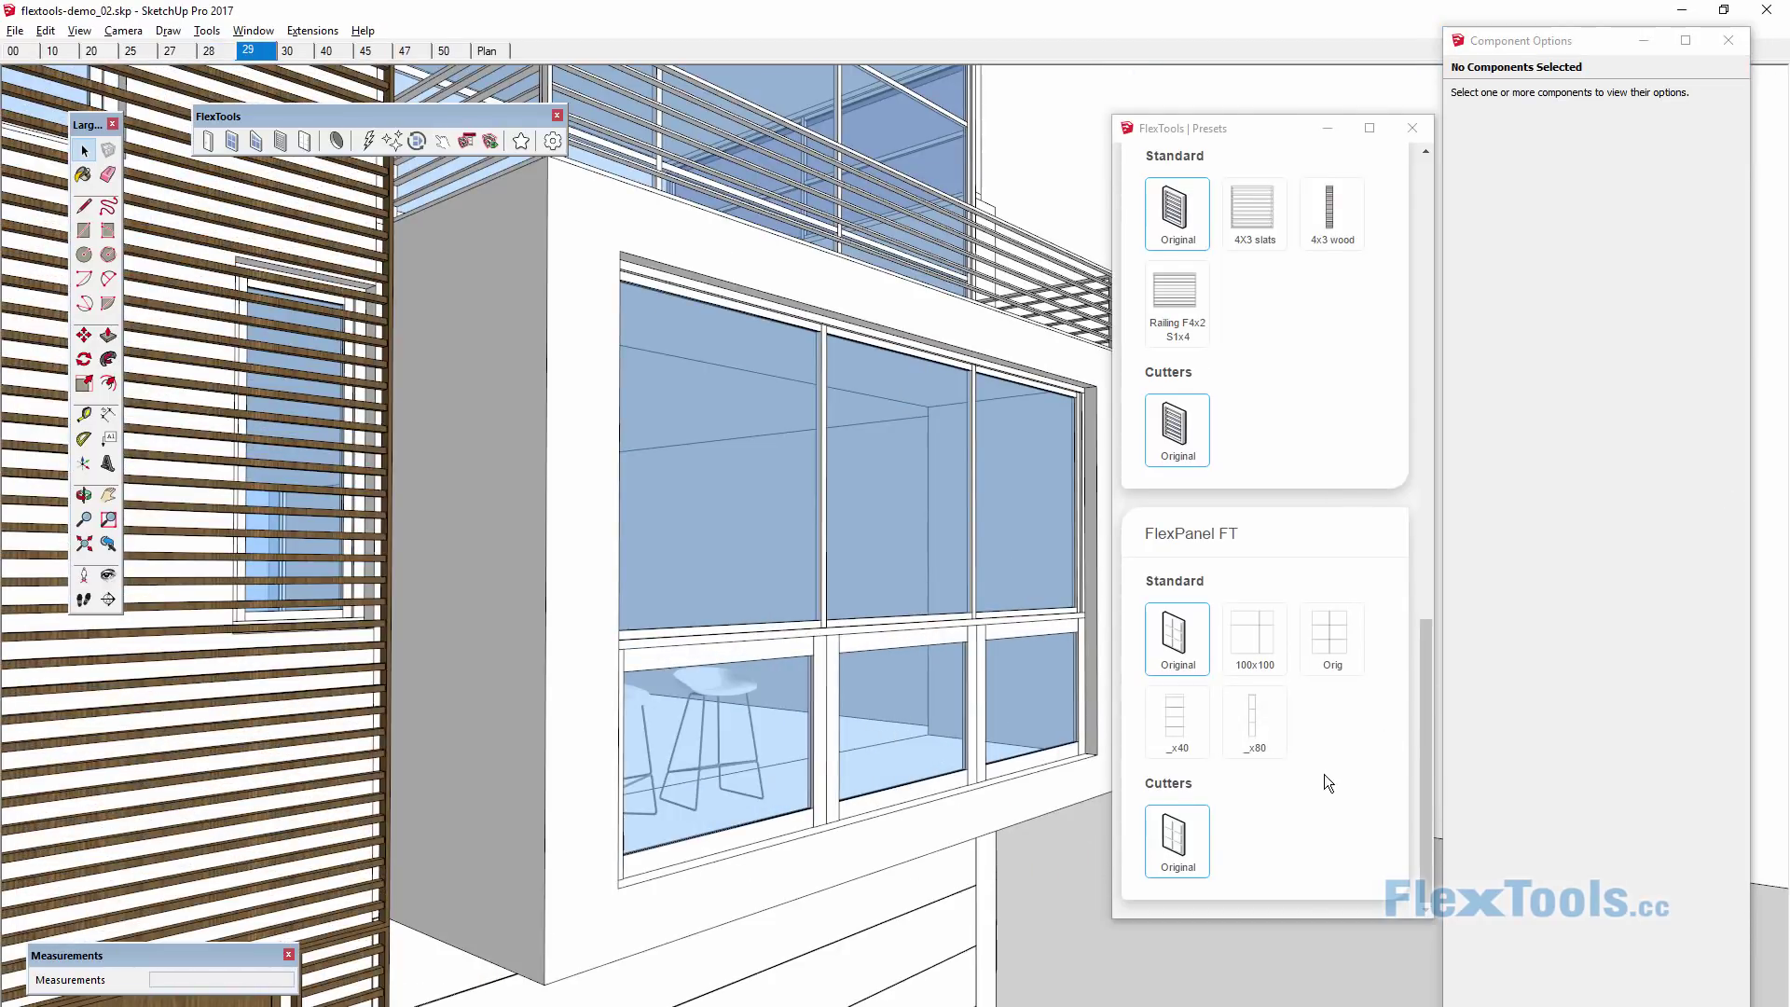
Place a FlexPanel at the balcony corner and stretch it to 330 cm tall.
{"action": "left_click", "coordinate": [544, 986]}
{"action": "scroll", "coordinate": [559, 886], "scroll_direction": "up", "scroll_amount": 5}
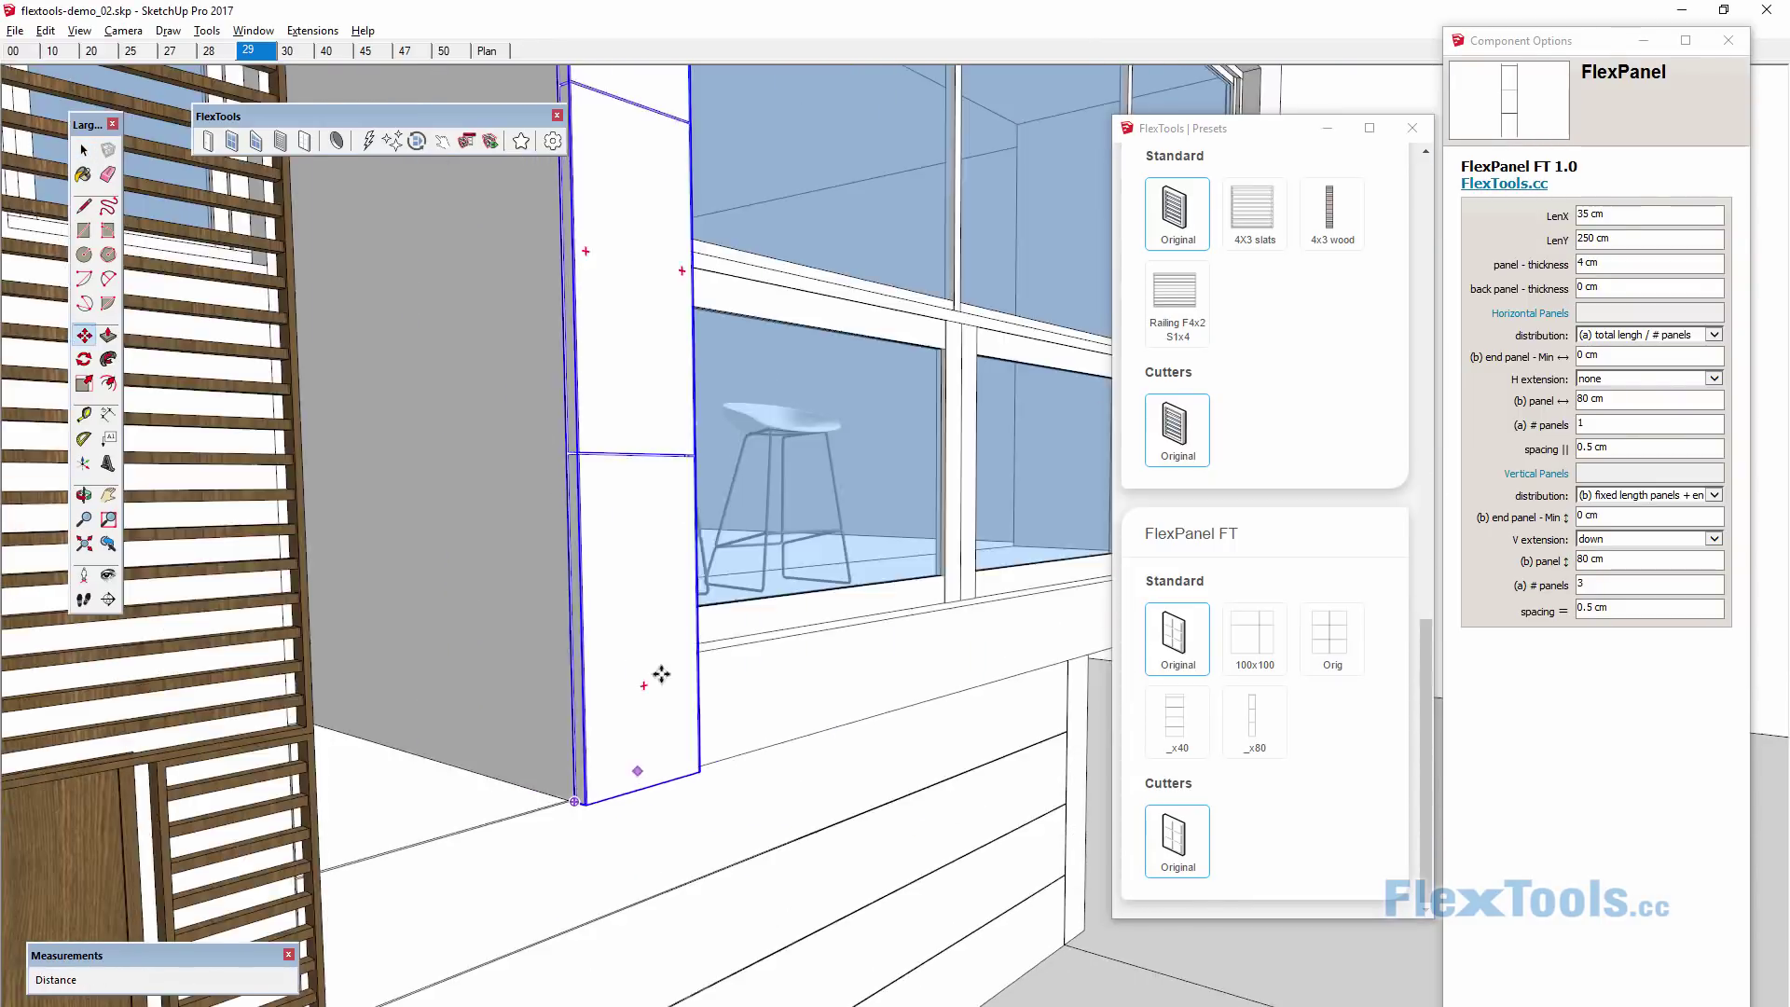
{"action": "middle_click_drag", "start_coordinate": [661, 674], "coordinate": [576, 862]}
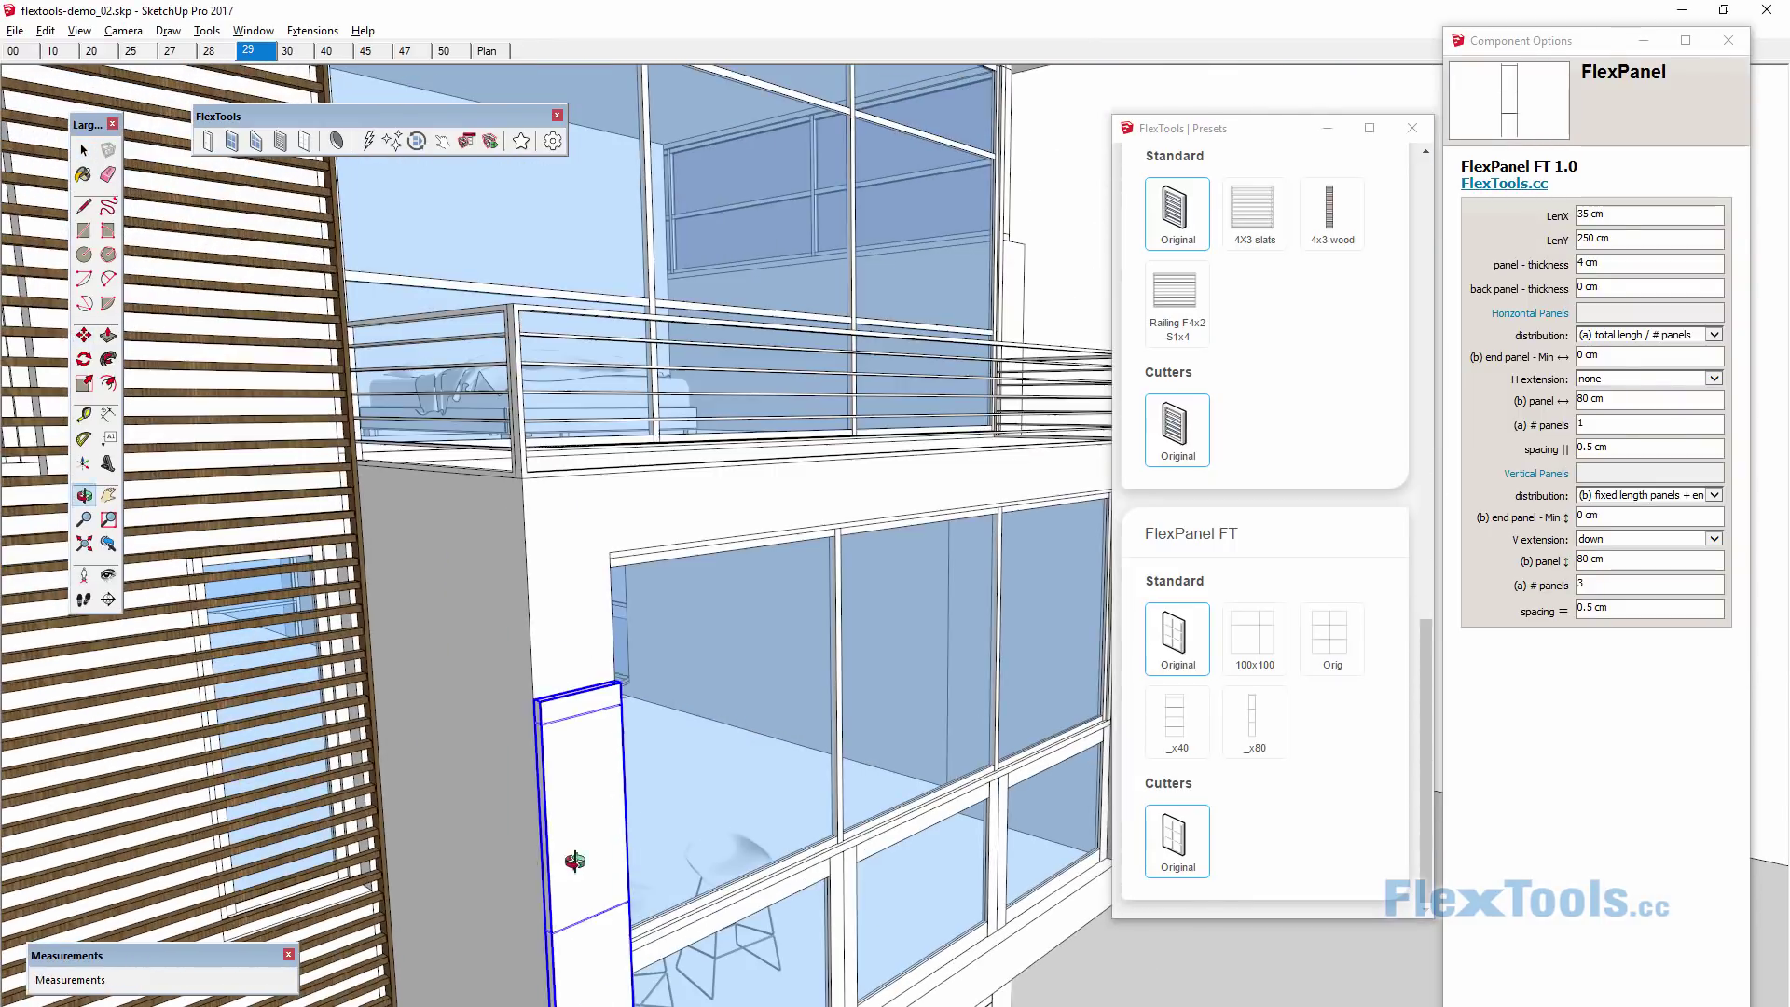
{"action": "left_click", "coordinate": [520, 479]}
{"action": "mouse_move", "coordinate": [521, 478]}
{"action": "middle_mouse_down"}
{"action": "mouse_move", "coordinate": [801, 816]}
{"action": "mouse_move", "coordinate": [763, 889]}
{"action": "middle_mouse_up"}
{"action": "left_click", "coordinate": [763, 890]}
{"action": "scroll", "coordinate": [763, 890], "scroll_direction": "down", "scroll_amount": 3}
{"action": "scroll", "coordinate": [832, 632], "scroll_direction": "up", "scroll_amount": 3}
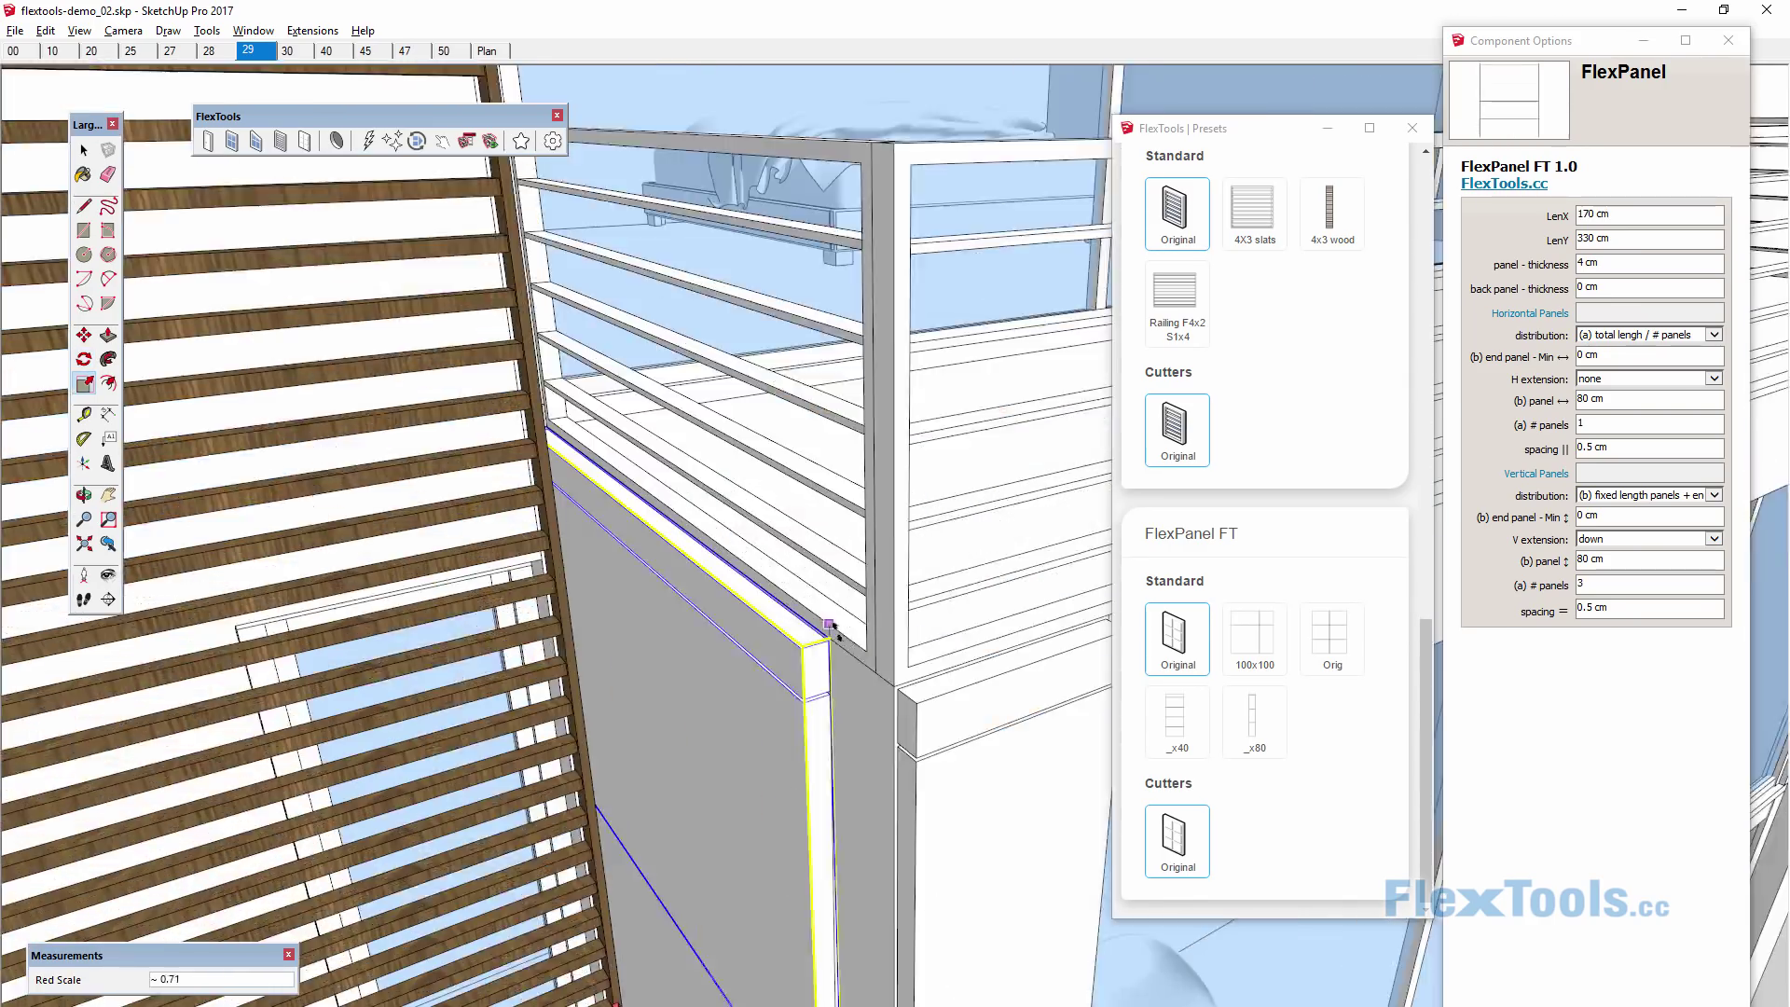
{"action": "left_click", "coordinate": [832, 632]}
Check the corner panel's horizontal distribution setting while orbiting around the balcony.
{"action": "middle_click_drag", "start_coordinate": [832, 632], "coordinate": [765, 560]}
{"action": "key", "text": "space"}
{"action": "left_click", "coordinate": [1636, 371]}
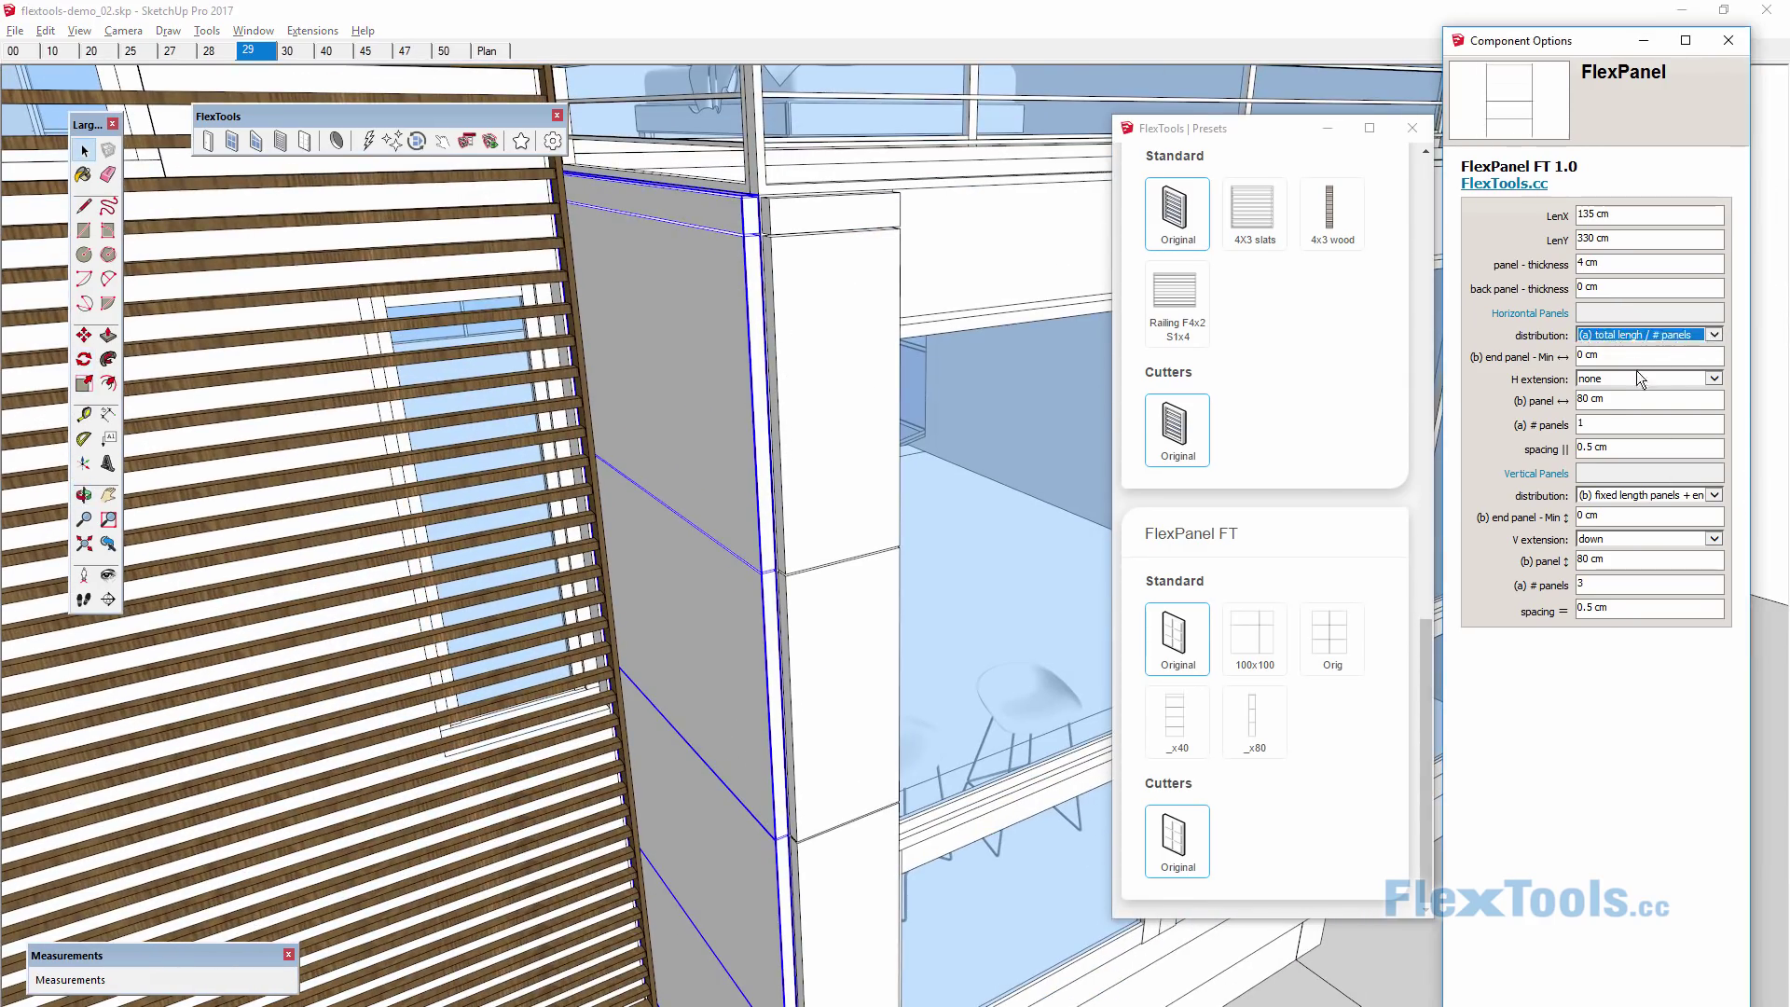
{"action": "mouse_move", "coordinate": [792, 391]}
{"action": "middle_mouse_down"}
{"action": "mouse_move", "coordinate": [367, 919]}
{"action": "mouse_move", "coordinate": [948, 400]}
{"action": "mouse_move", "coordinate": [859, 485]}
{"action": "mouse_move", "coordinate": [862, 816]}
{"action": "mouse_move", "coordinate": [396, 652]}
{"action": "middle_mouse_up"}
{"action": "key", "text": "m"}
{"action": "scroll", "coordinate": [395, 651], "scroll_direction": "down", "scroll_amount": 5}
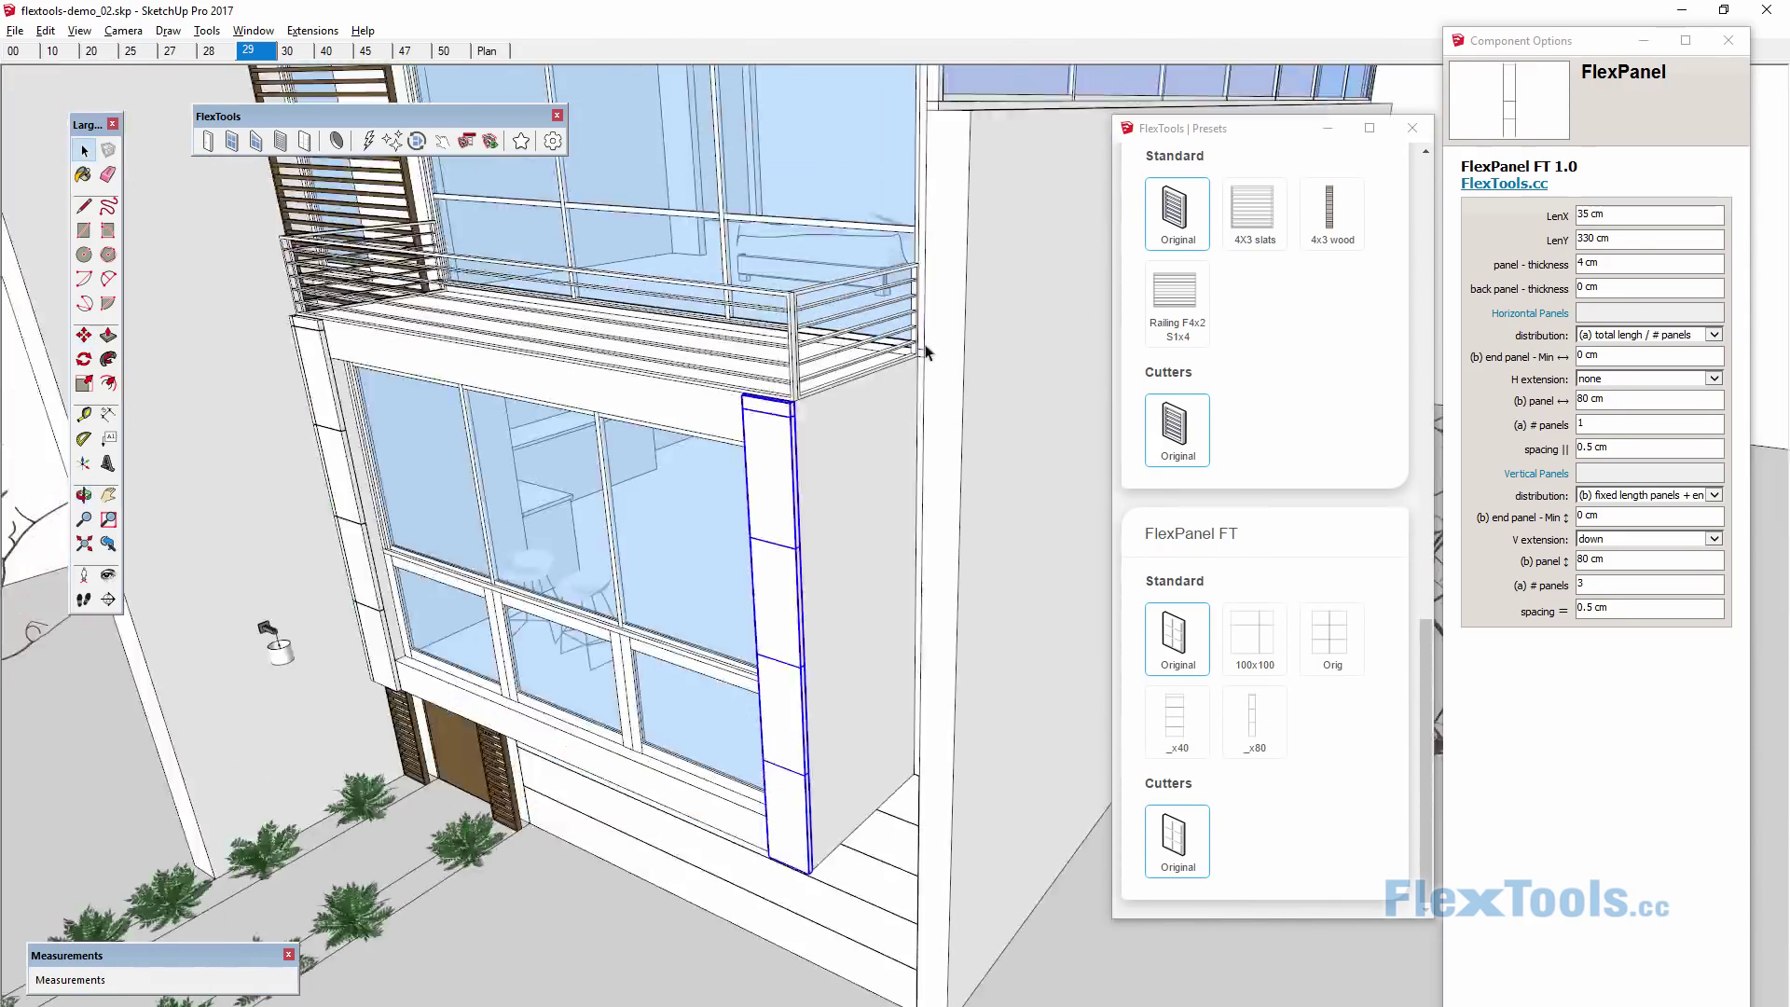
Rotate the corner panel about its corner and move it 35 cm along the facade.
{"action": "key", "text": "q"}
{"action": "scroll", "coordinate": [706, 448], "scroll_direction": "up", "scroll_amount": 5}
{"action": "left_click", "coordinate": [706, 448]}
{"action": "middle_click_drag", "start_coordinate": [706, 447], "coordinate": [560, 522]}
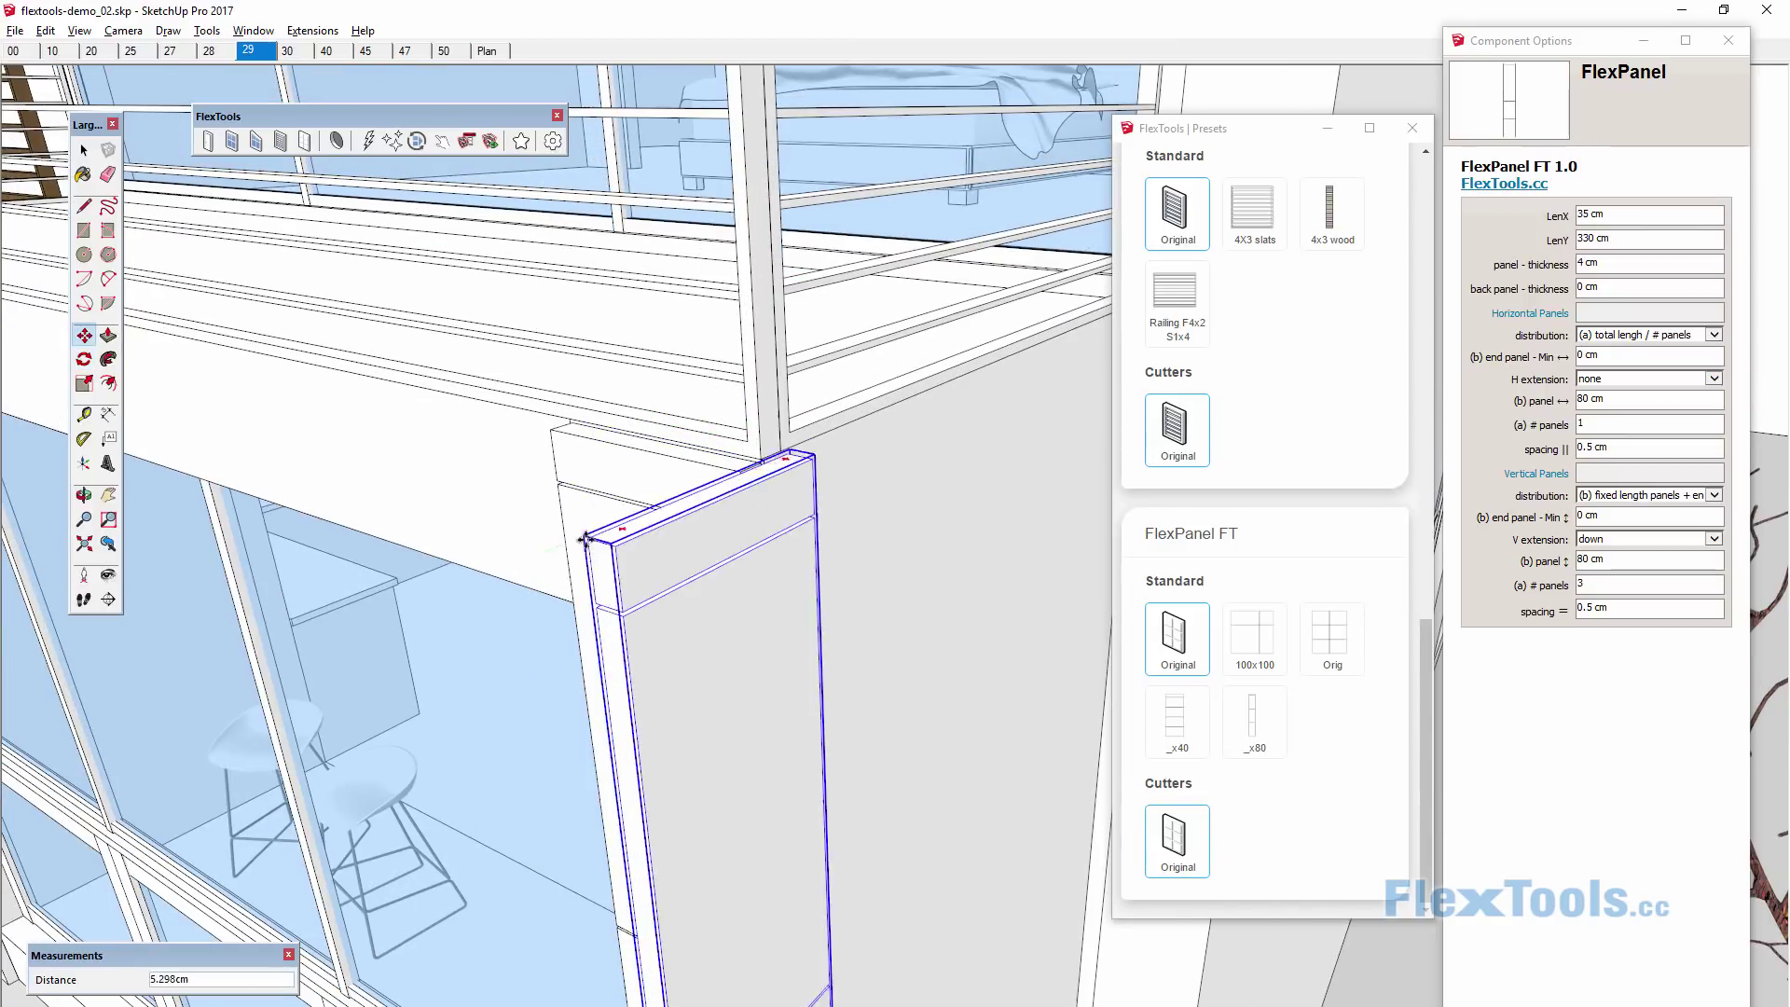
{"action": "key", "text": "m"}
{"action": "left_click", "coordinate": [543, 552]}
{"action": "left_click", "coordinate": [763, 459]}
{"action": "scroll", "coordinate": [680, 411], "scroll_direction": "down", "scroll_amount": 5}
{"action": "key", "text": "space"}
Set the corner panel's horizontal extension to left+overlap.
{"action": "left_click", "coordinate": [1714, 378]}
{"action": "left_click", "coordinate": [1641, 397]}
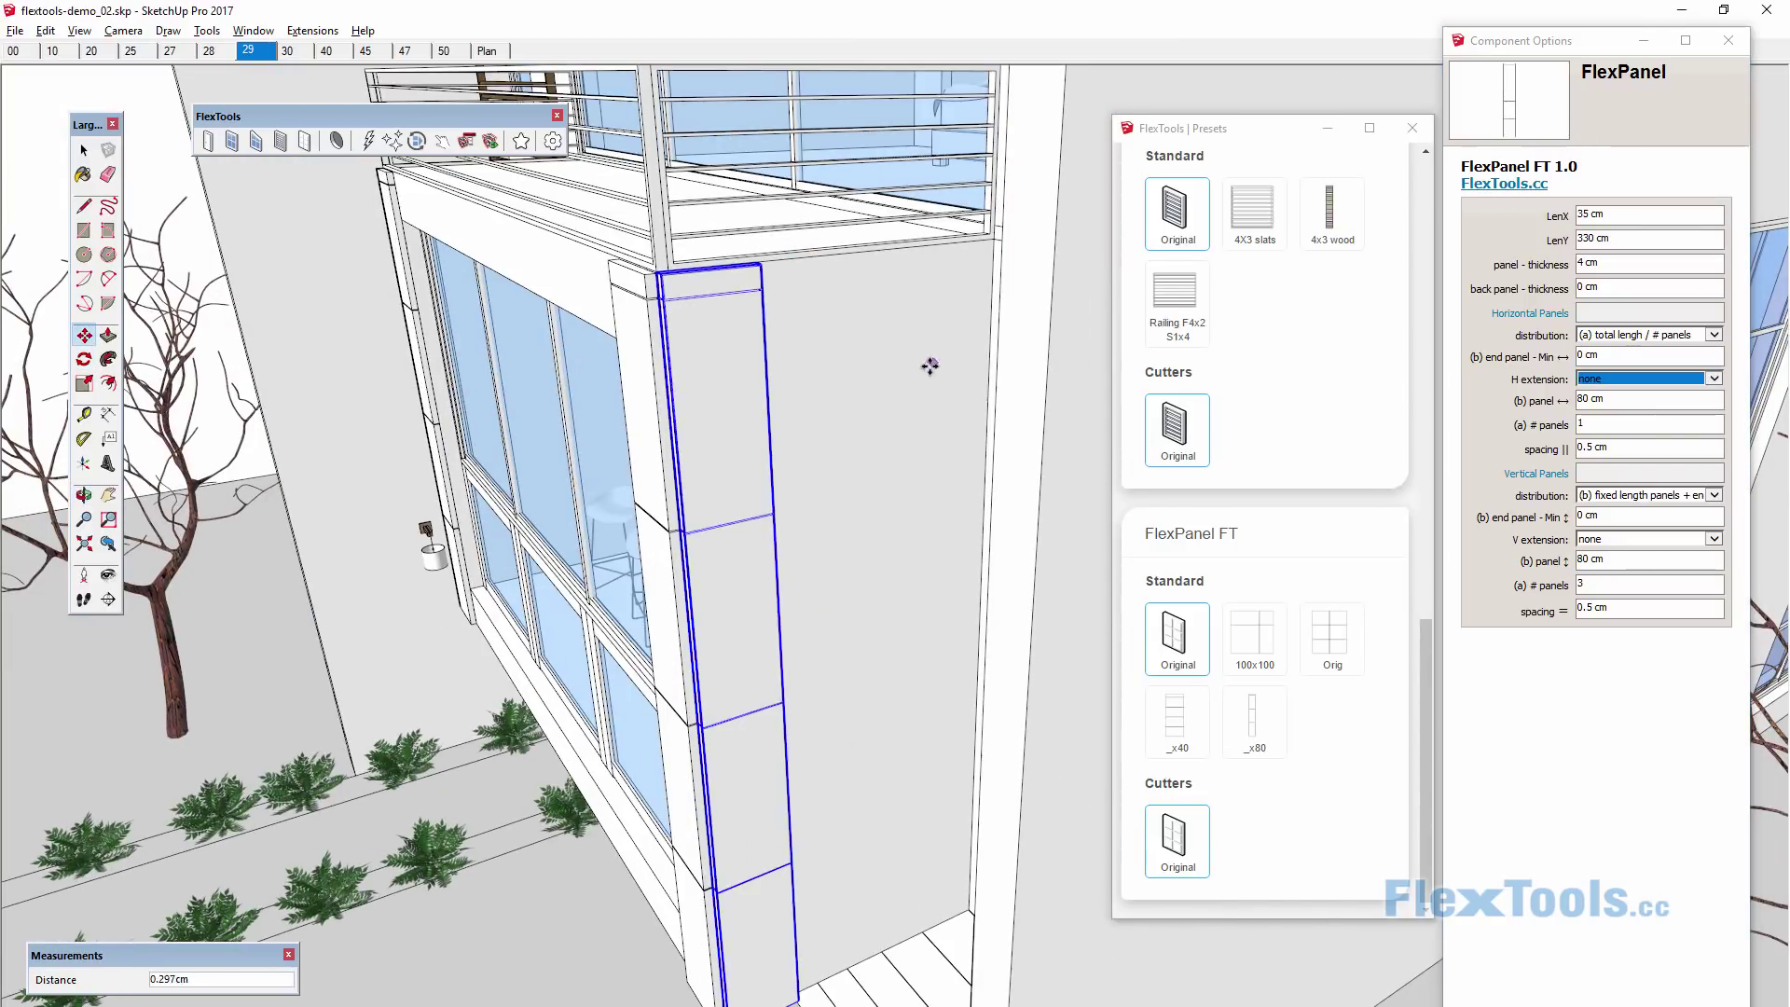
{"action": "scroll", "coordinate": [999, 280], "scroll_direction": "up", "scroll_amount": 5}
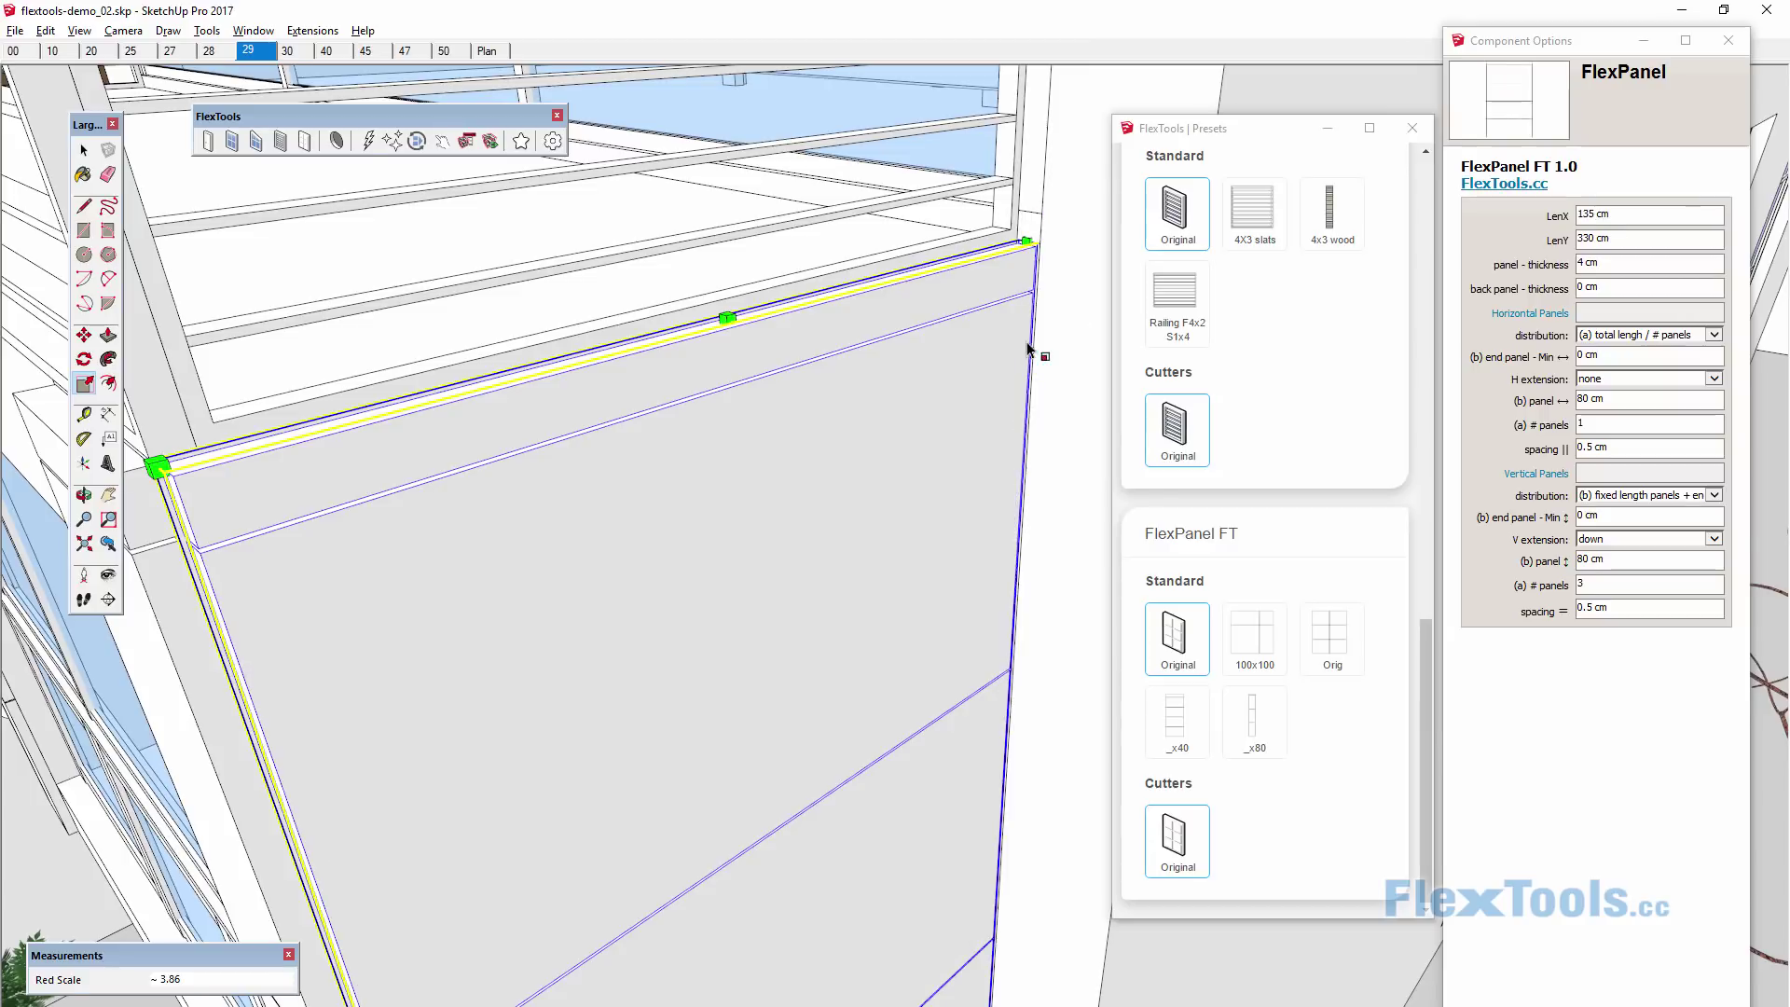
{"action": "middle_click_drag", "start_coordinate": [1039, 351], "coordinate": [595, 431]}
{"action": "left_click", "coordinate": [1713, 377]}
{"action": "left_click", "coordinate": [1632, 410]}
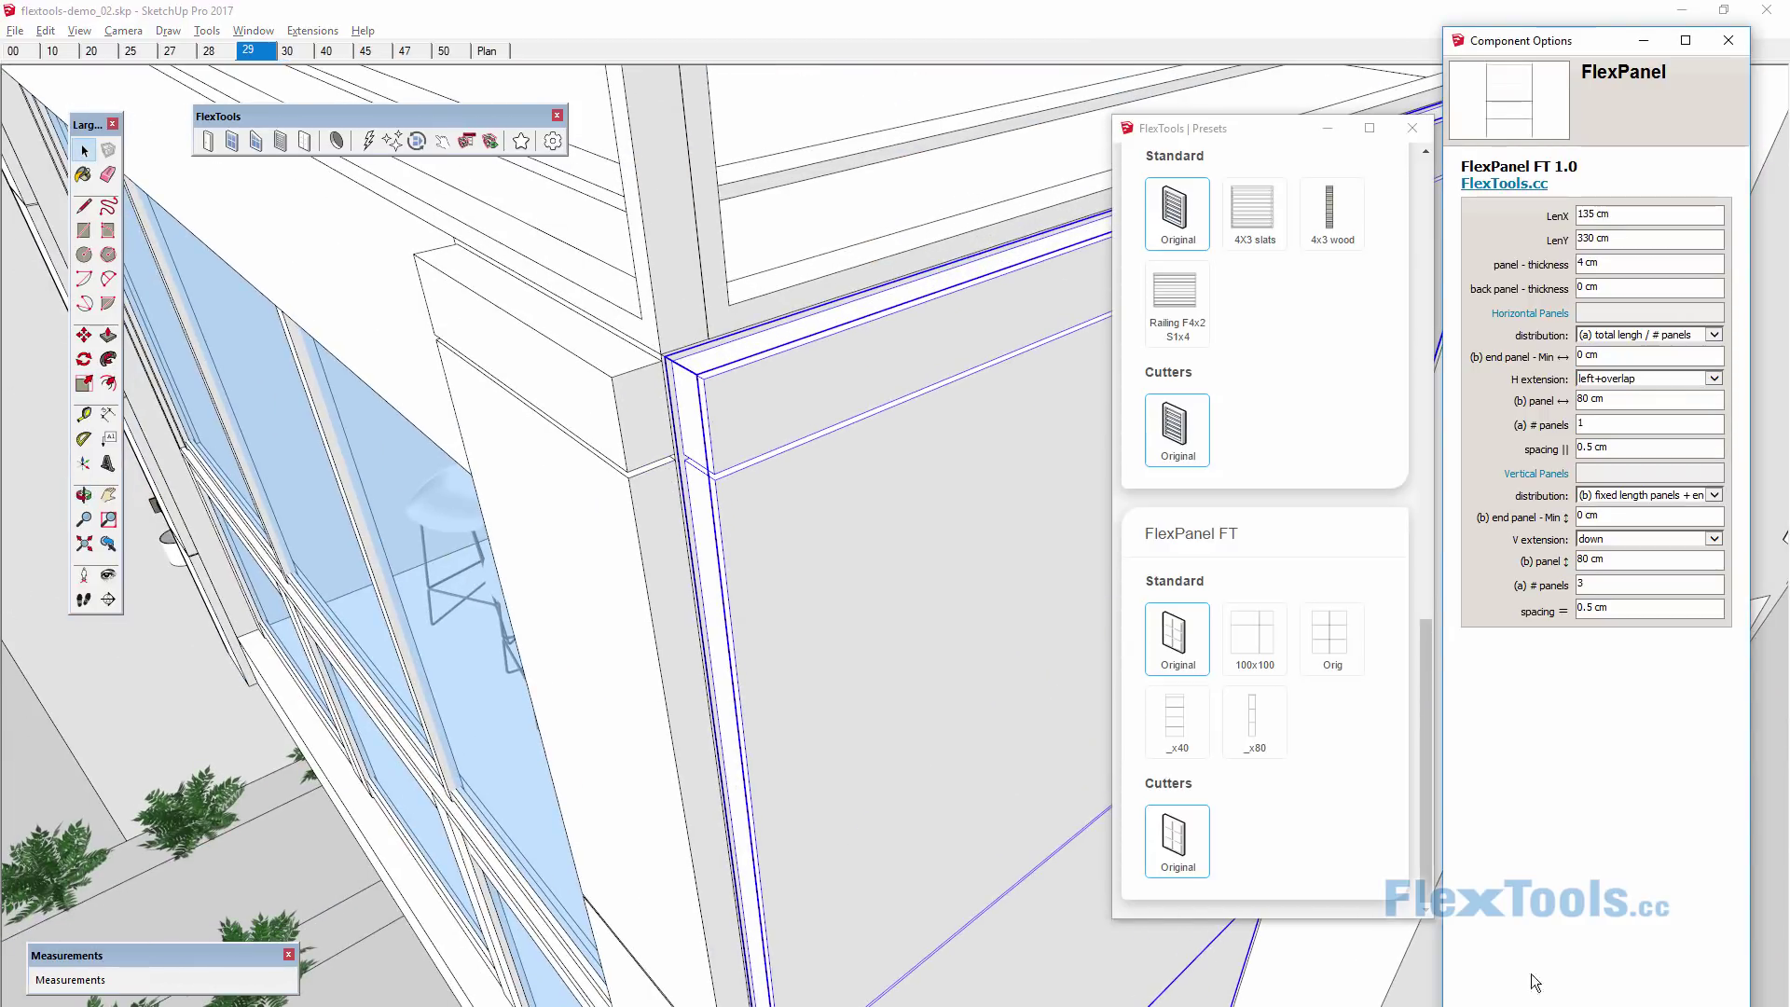
{"action": "middle_click_drag", "start_coordinate": [598, 341], "coordinate": [928, 732]}
Change the corner panel's horizontal extension to left+right and review its total-length distribution.
{"action": "left_click", "coordinate": [960, 368]}
{"action": "scroll", "coordinate": [979, 280], "scroll_direction": "up", "scroll_amount": 5}
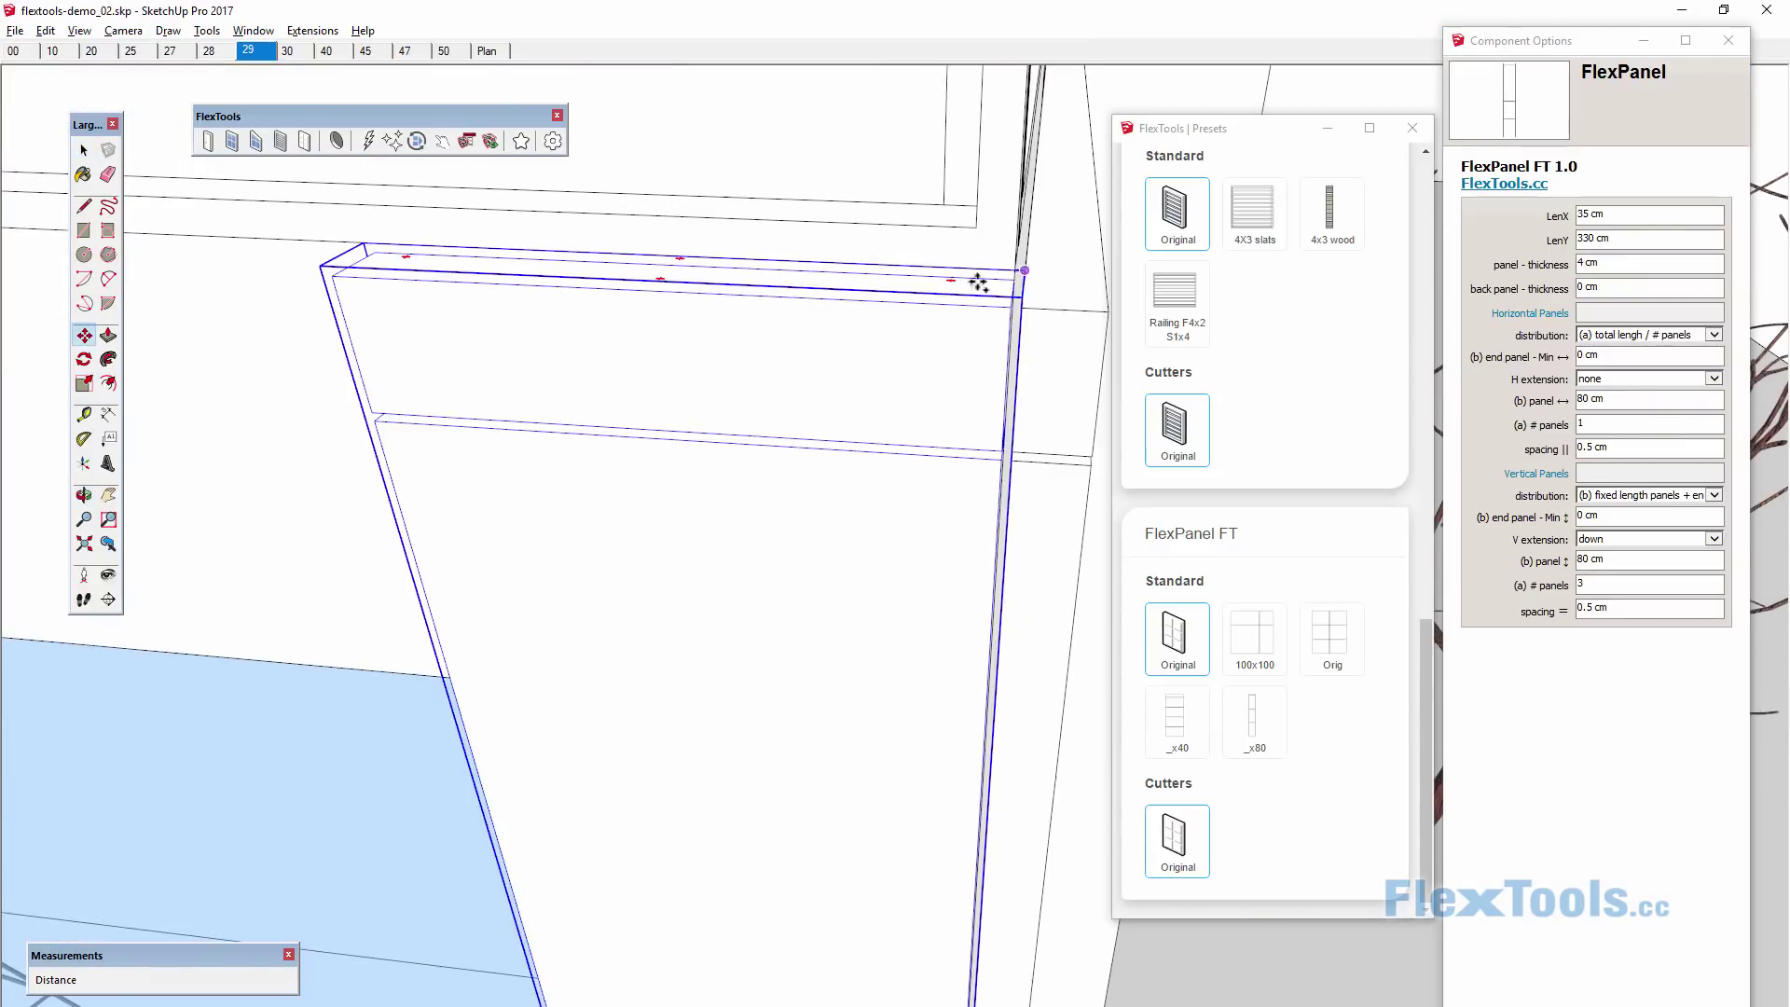
{"action": "key", "text": "m"}
{"action": "scroll", "coordinate": [826, 310], "scroll_direction": "down", "scroll_amount": 3}
{"action": "left_click", "coordinate": [1714, 378]}
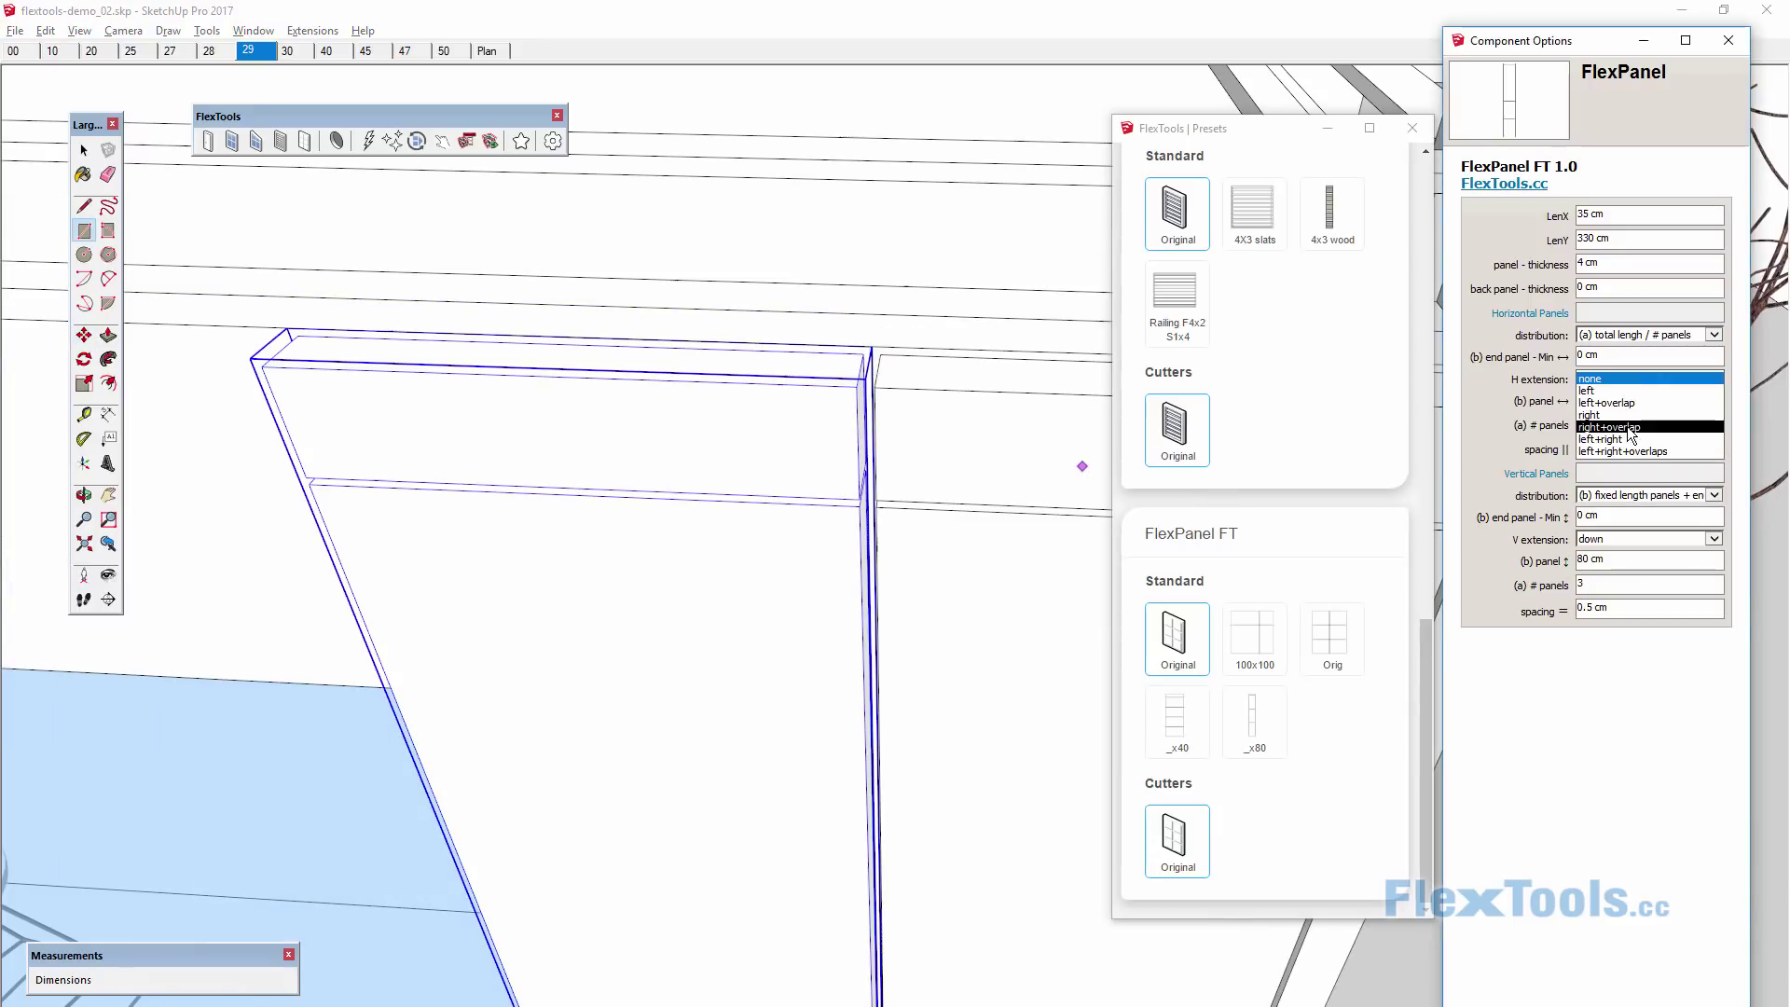
{"action": "scroll", "coordinate": [743, 439], "scroll_direction": "down", "scroll_amount": 2}
{"action": "scroll", "coordinate": [743, 439], "scroll_direction": "down", "scroll_amount": 4}
{"action": "left_click", "coordinate": [1638, 335]}
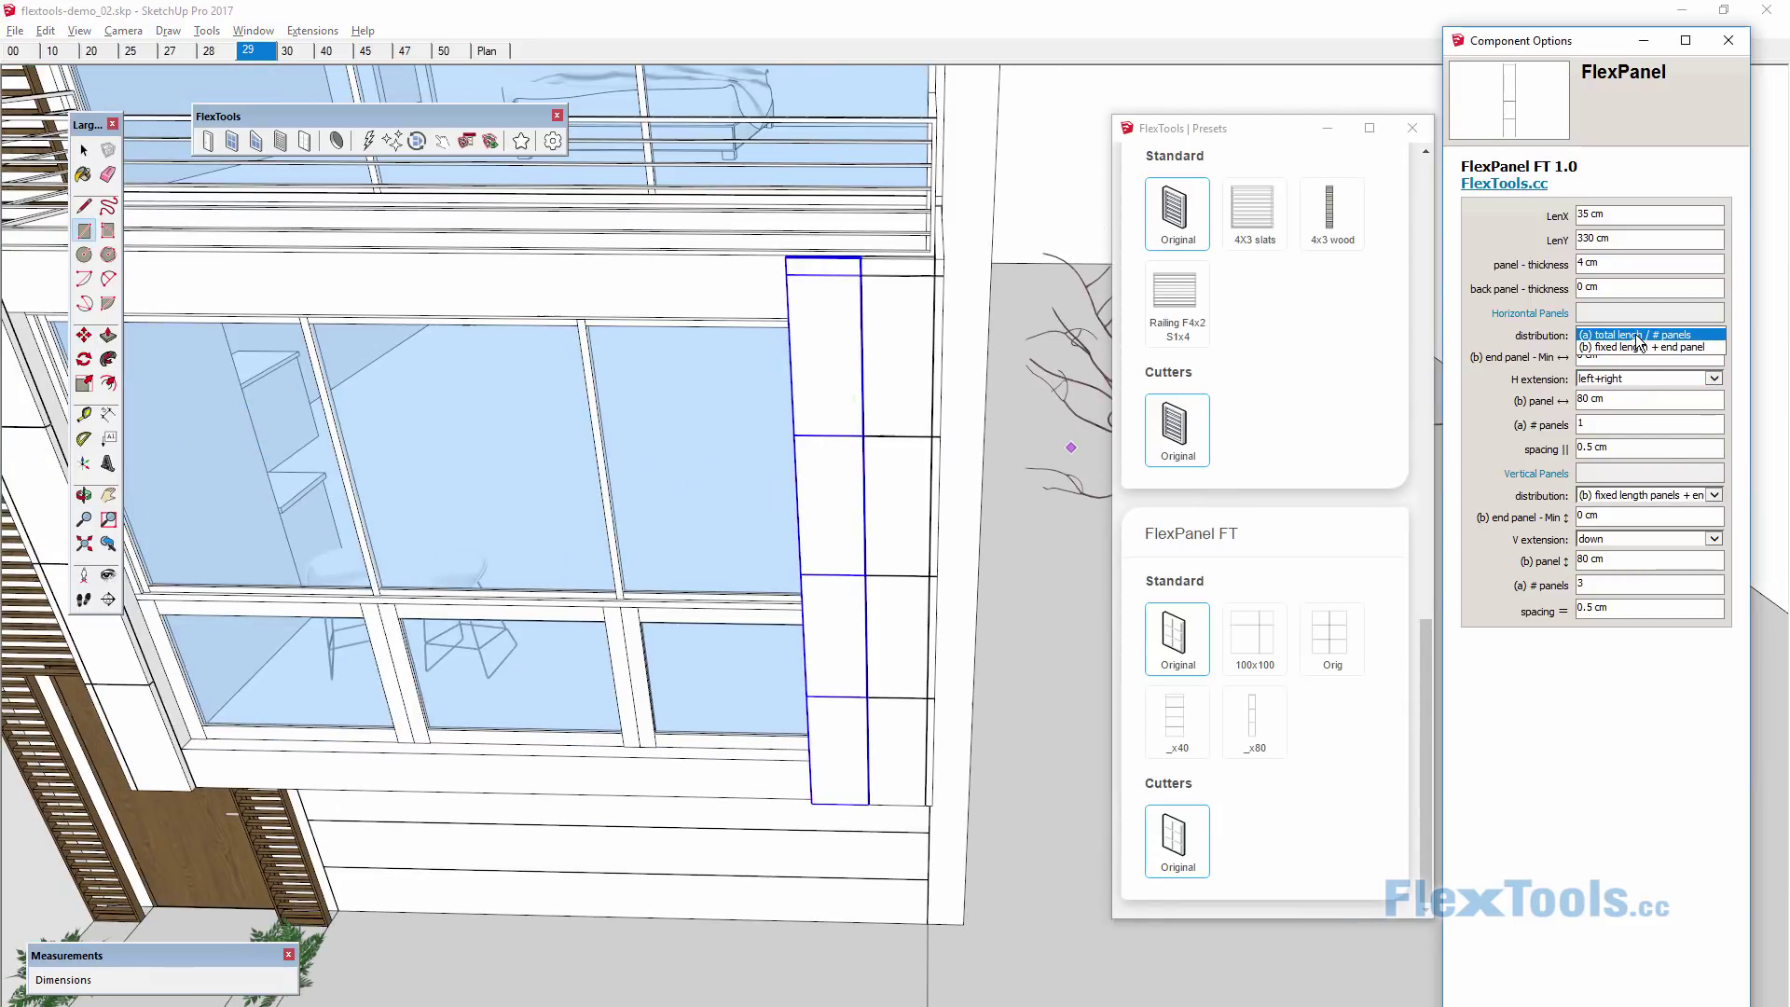
{"action": "middle_click_drag", "start_coordinate": [898, 738], "coordinate": [951, 687]}
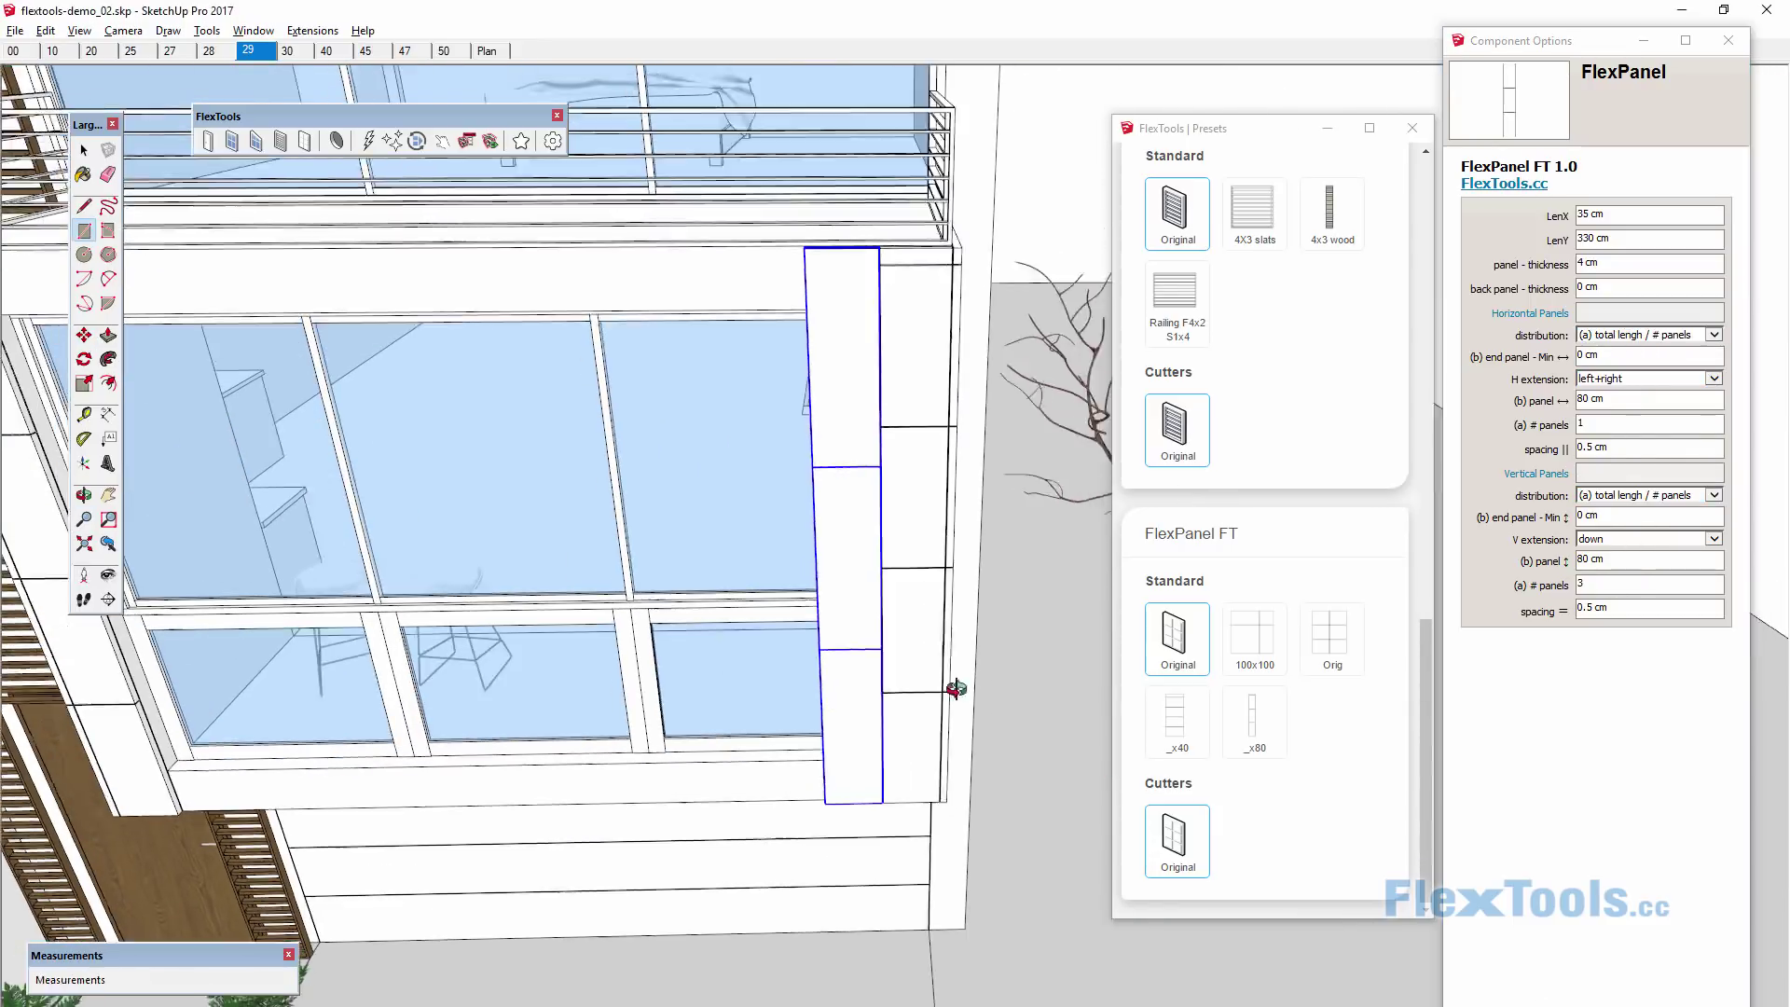
{"action": "key", "text": "s"}
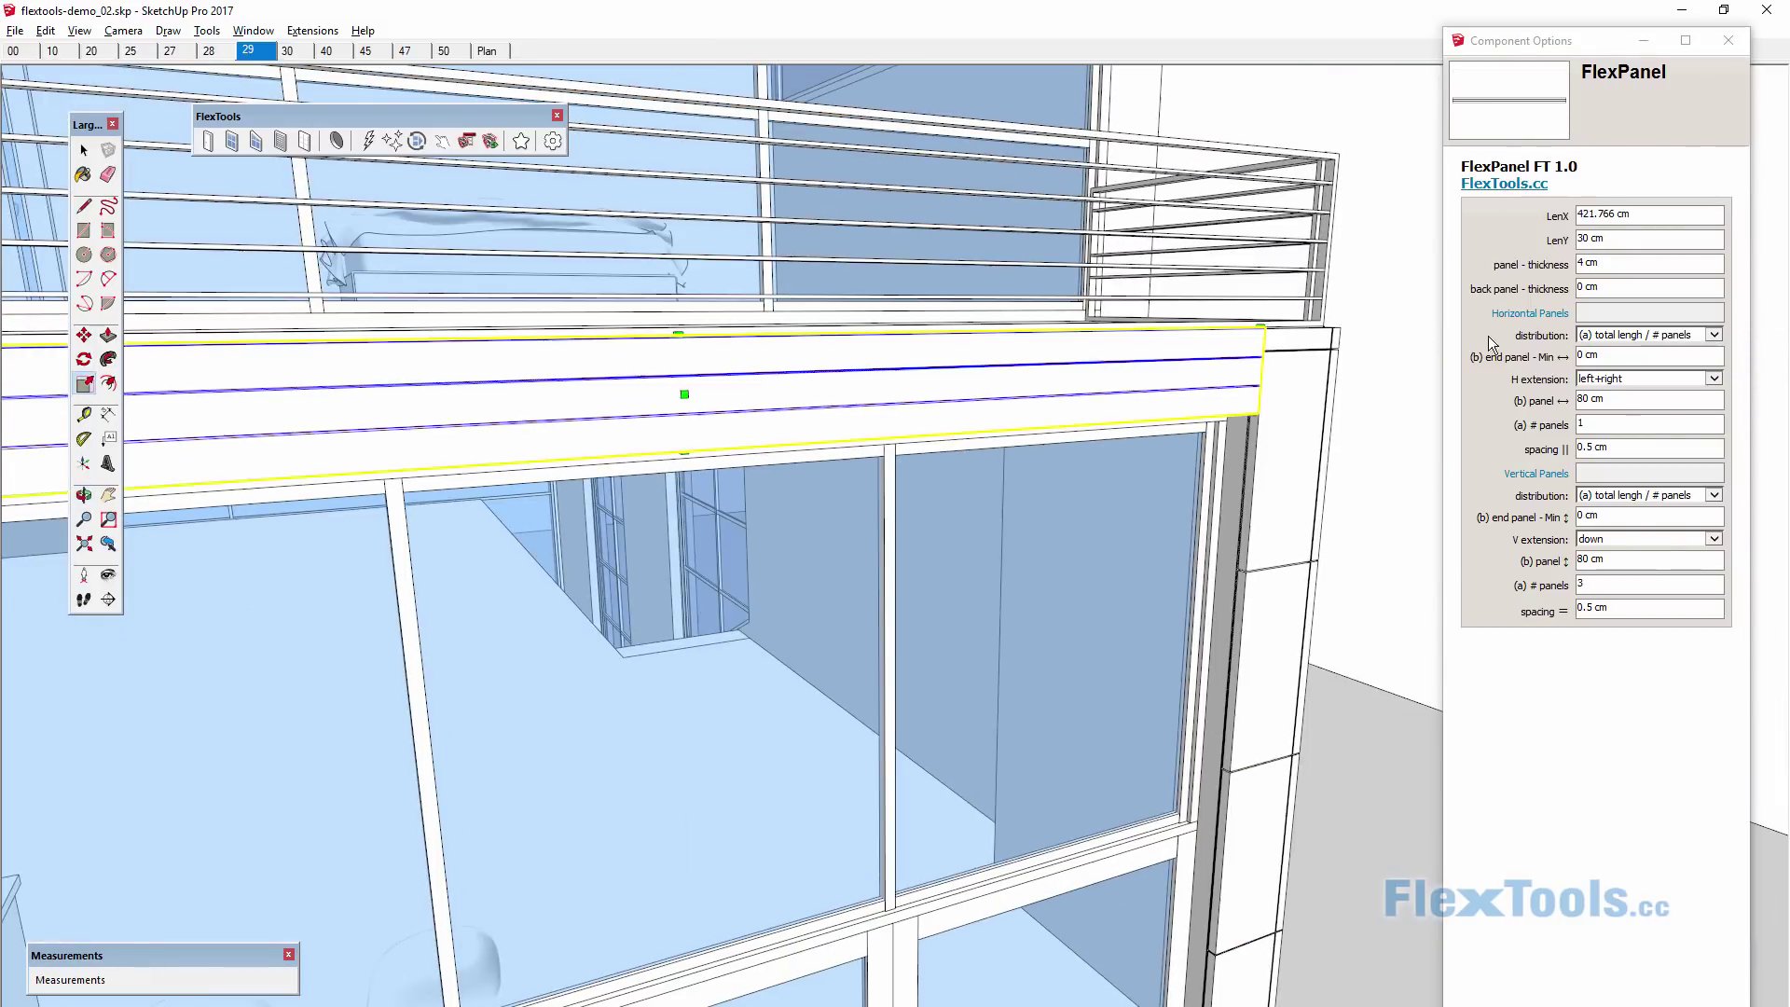
Edit the band's panel count, then select the 421.766 × 30 cm fascia strip above the big window.
{"action": "left_click", "coordinate": [1501, 586]}
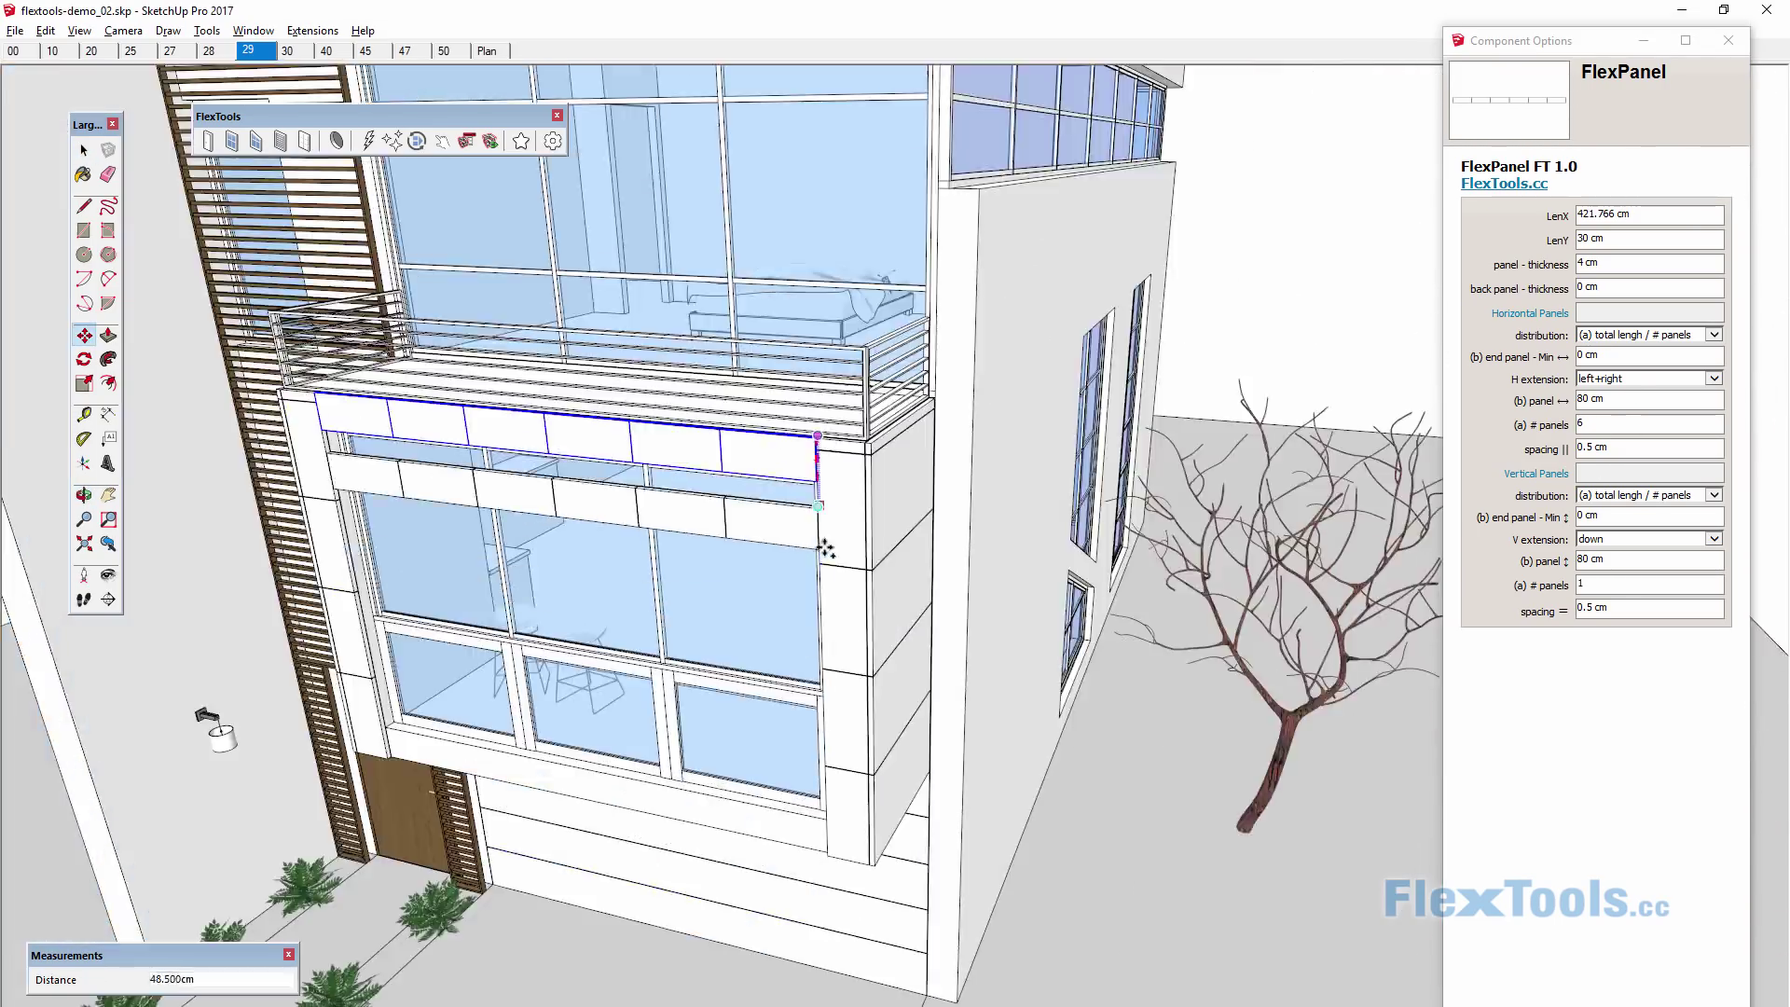
{"action": "key", "text": "space"}
{"action": "scroll", "coordinate": [1030, 715], "scroll_direction": "down", "scroll_amount": 5}
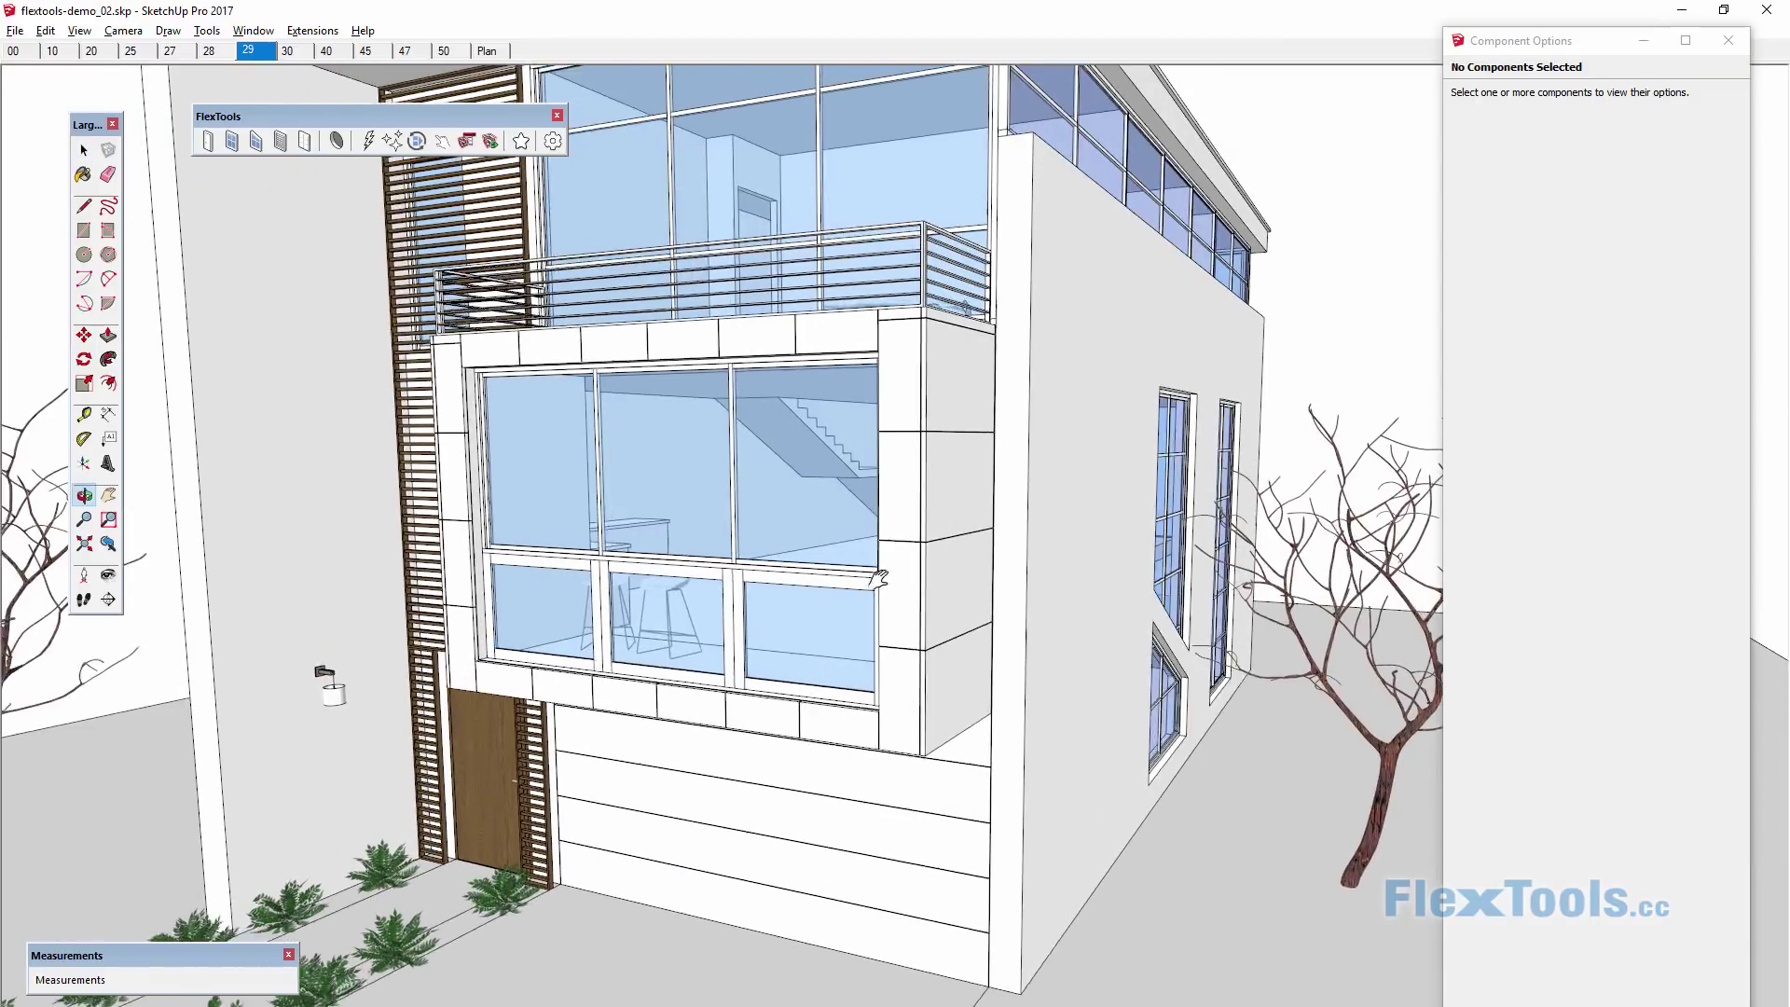
{"action": "left_click", "coordinate": [843, 368]}
{"action": "scroll", "coordinate": [853, 365], "scroll_direction": "up", "scroll_amount": 5}
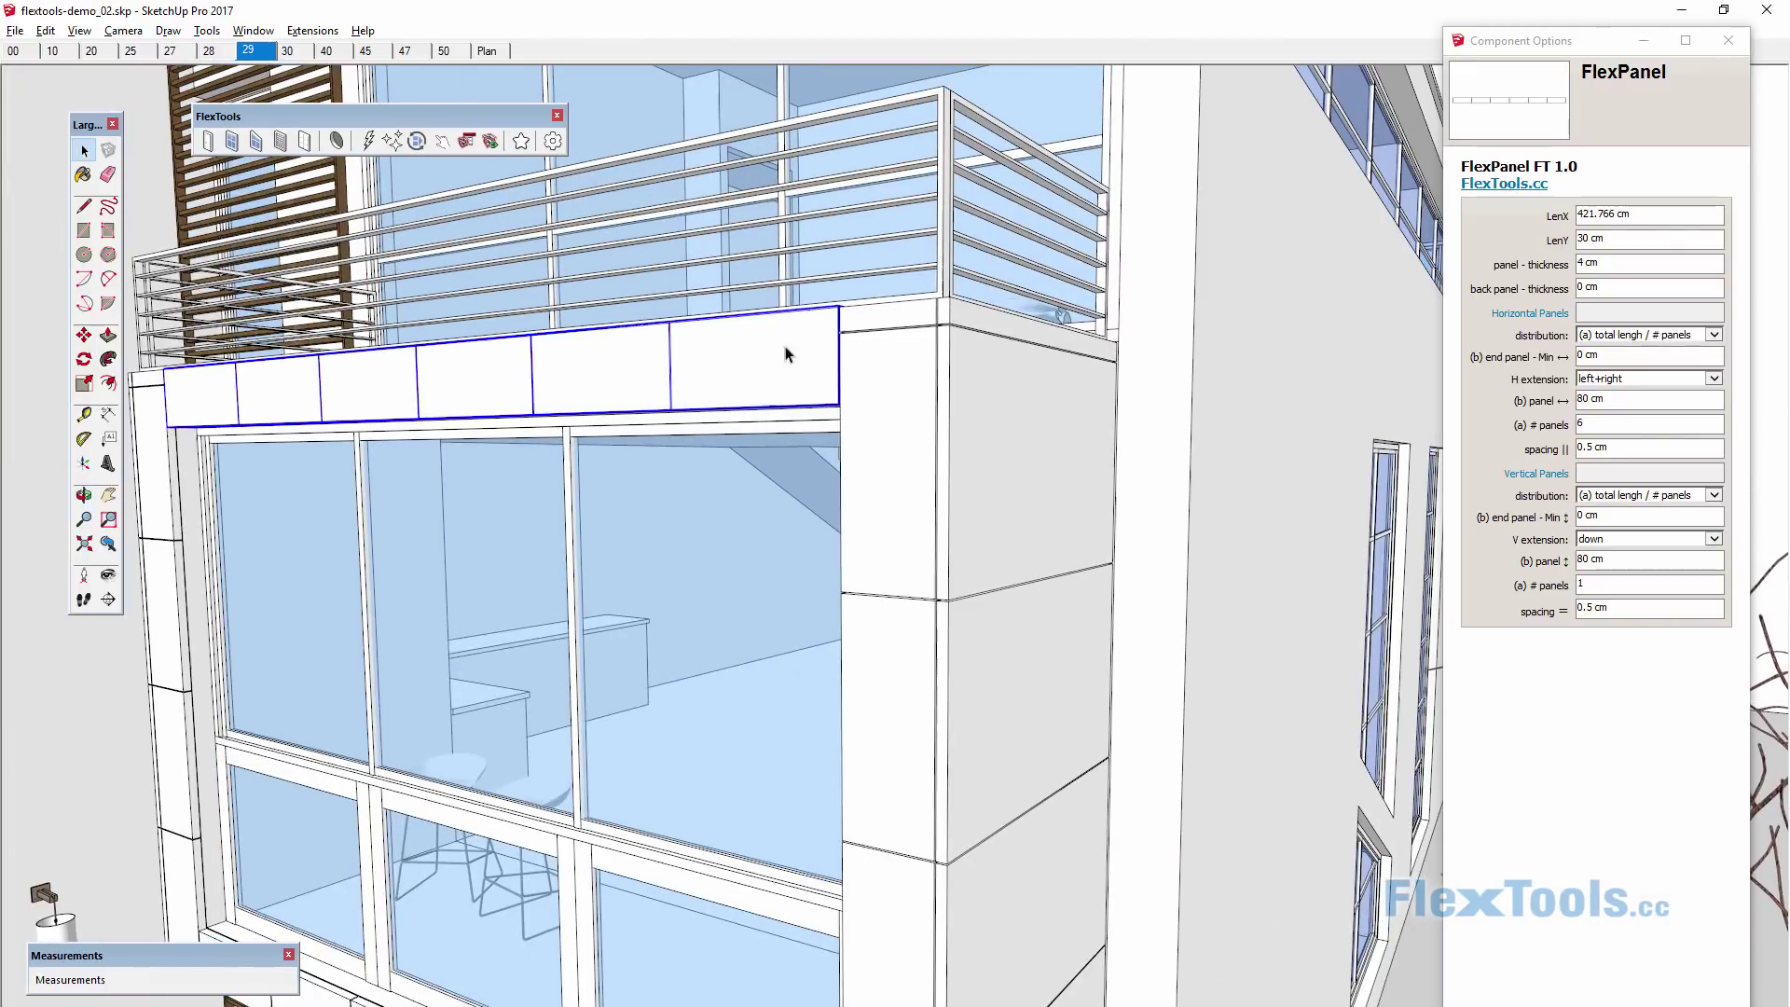
{"action": "scroll", "coordinate": [1199, 358], "scroll_direction": "up", "scroll_amount": 5}
{"action": "key", "text": "l"}
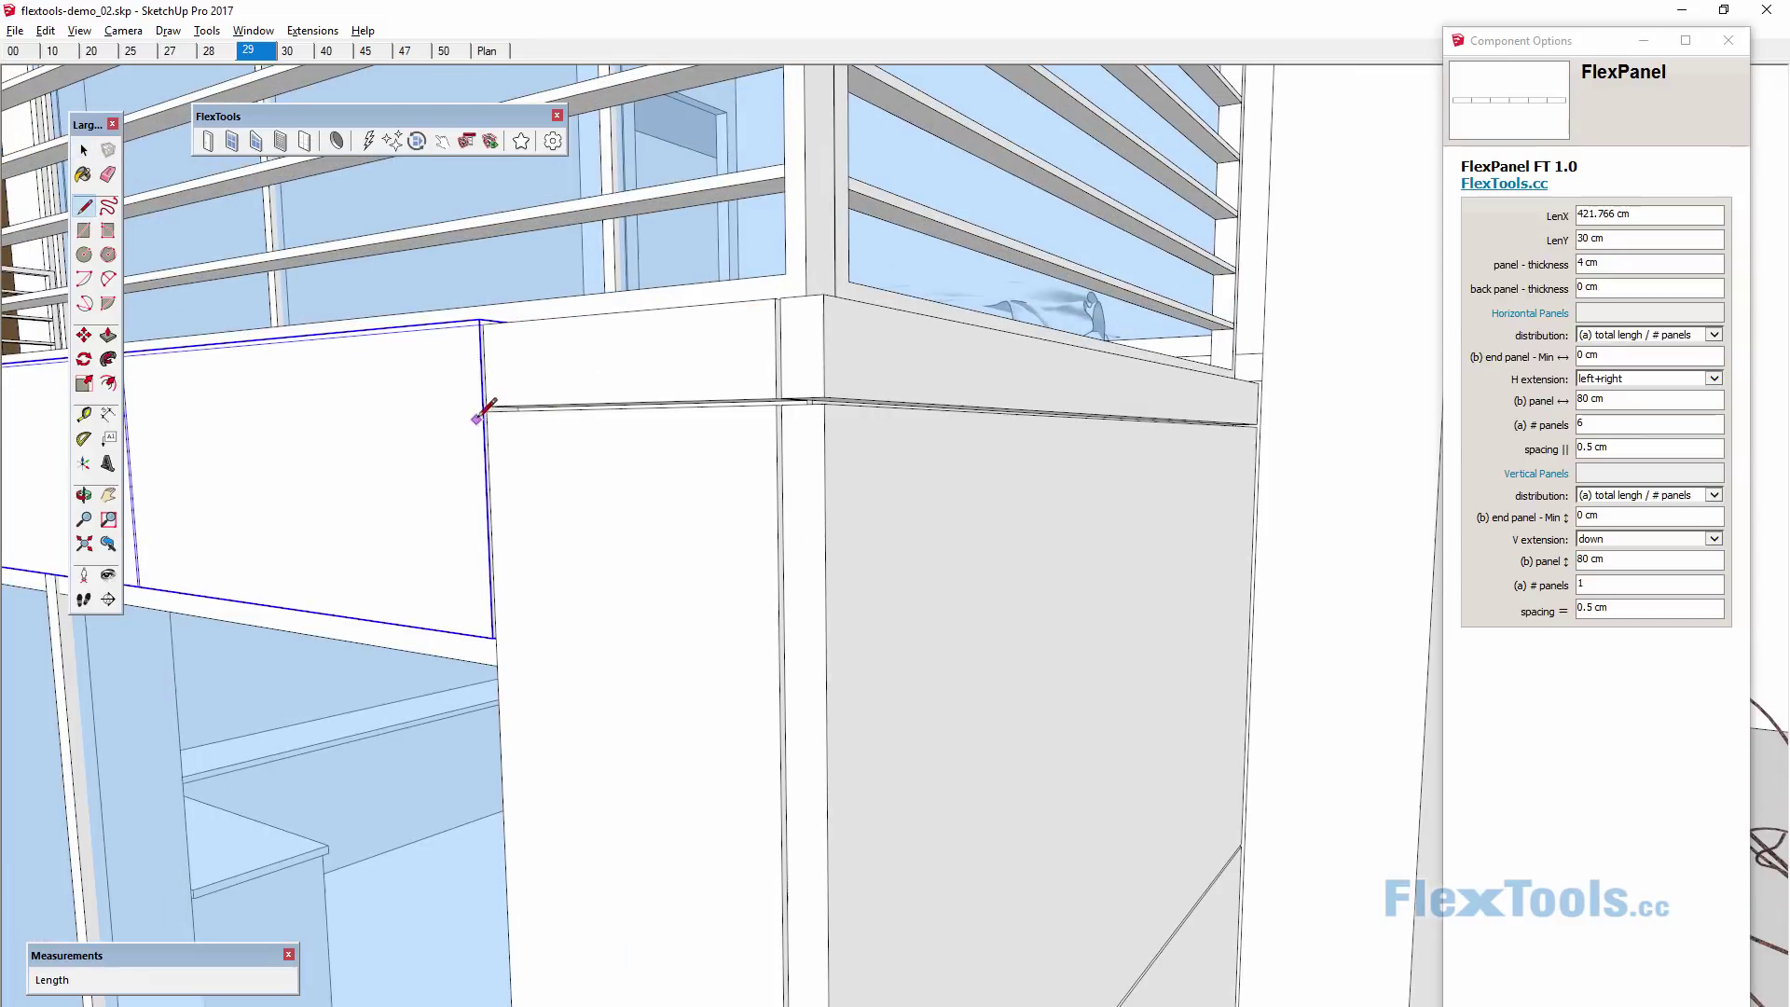
Set the fascia's vertical distribution to fixed-length panels of 21 cm and apply it.
{"action": "double_click", "coordinate": [1646, 560]}
{"action": "type", "text": "21"}
{"action": "left_click", "coordinate": [1714, 495]}
{"action": "left_click", "coordinate": [1641, 523]}
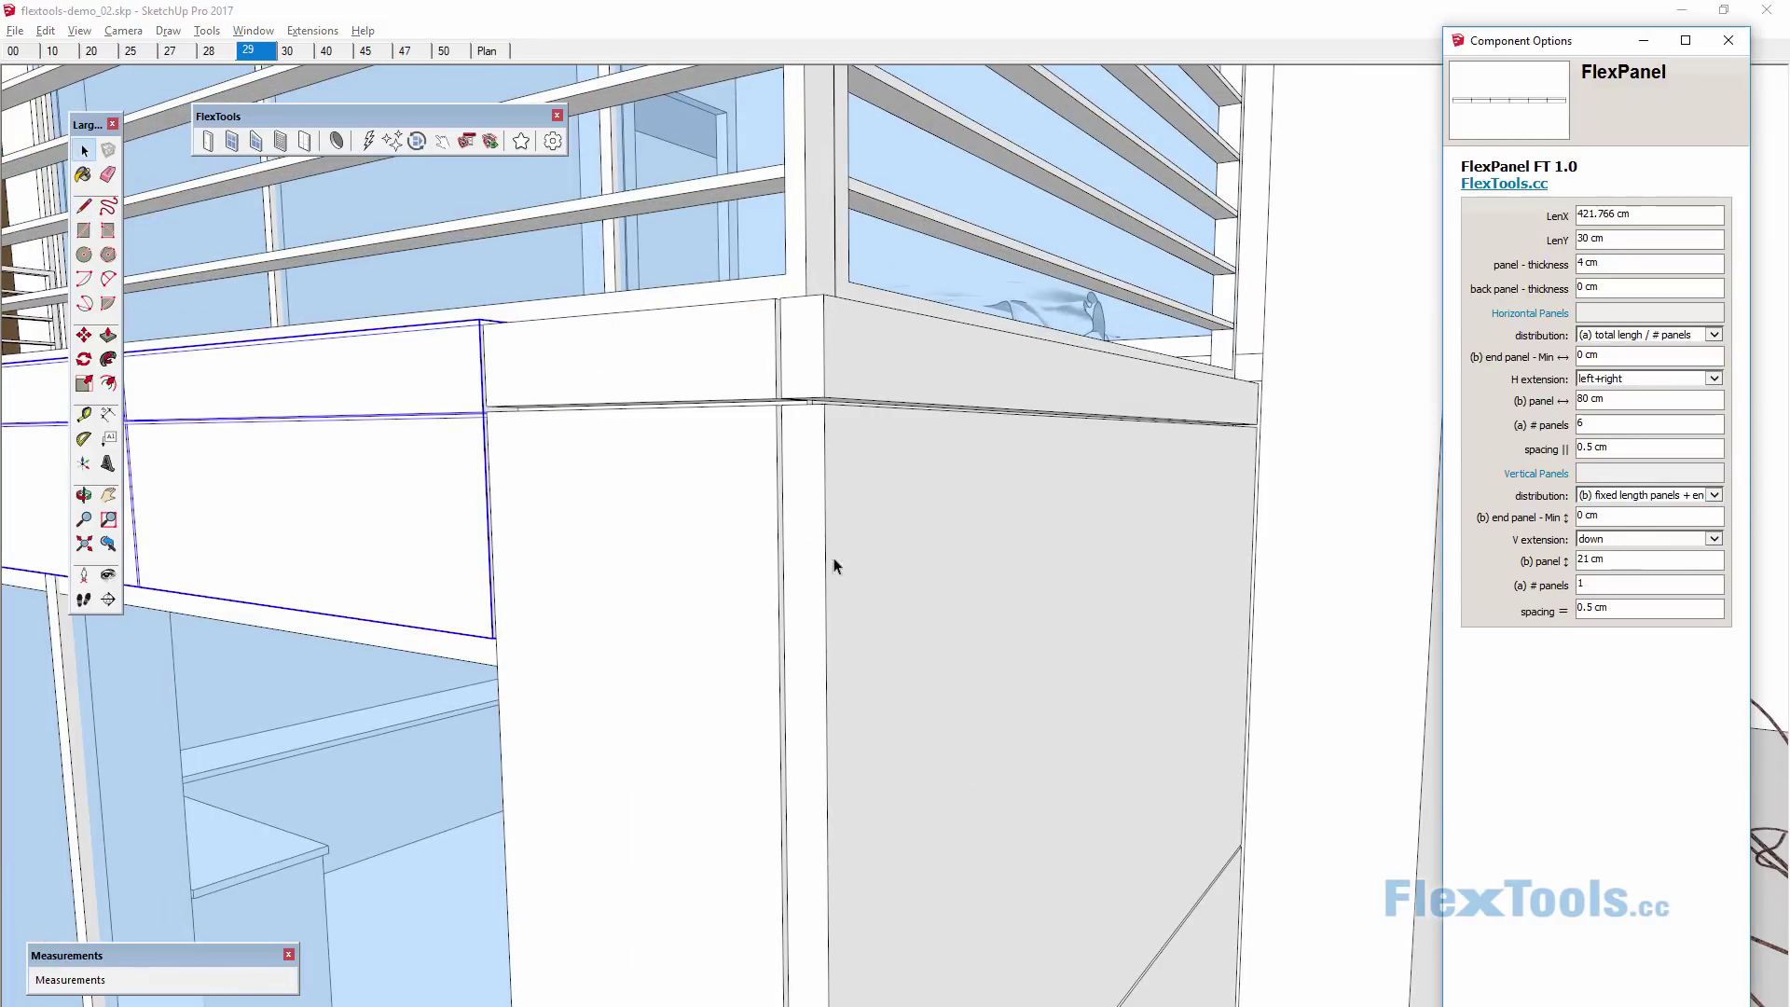
{"action": "left_click", "coordinate": [1616, 550]}
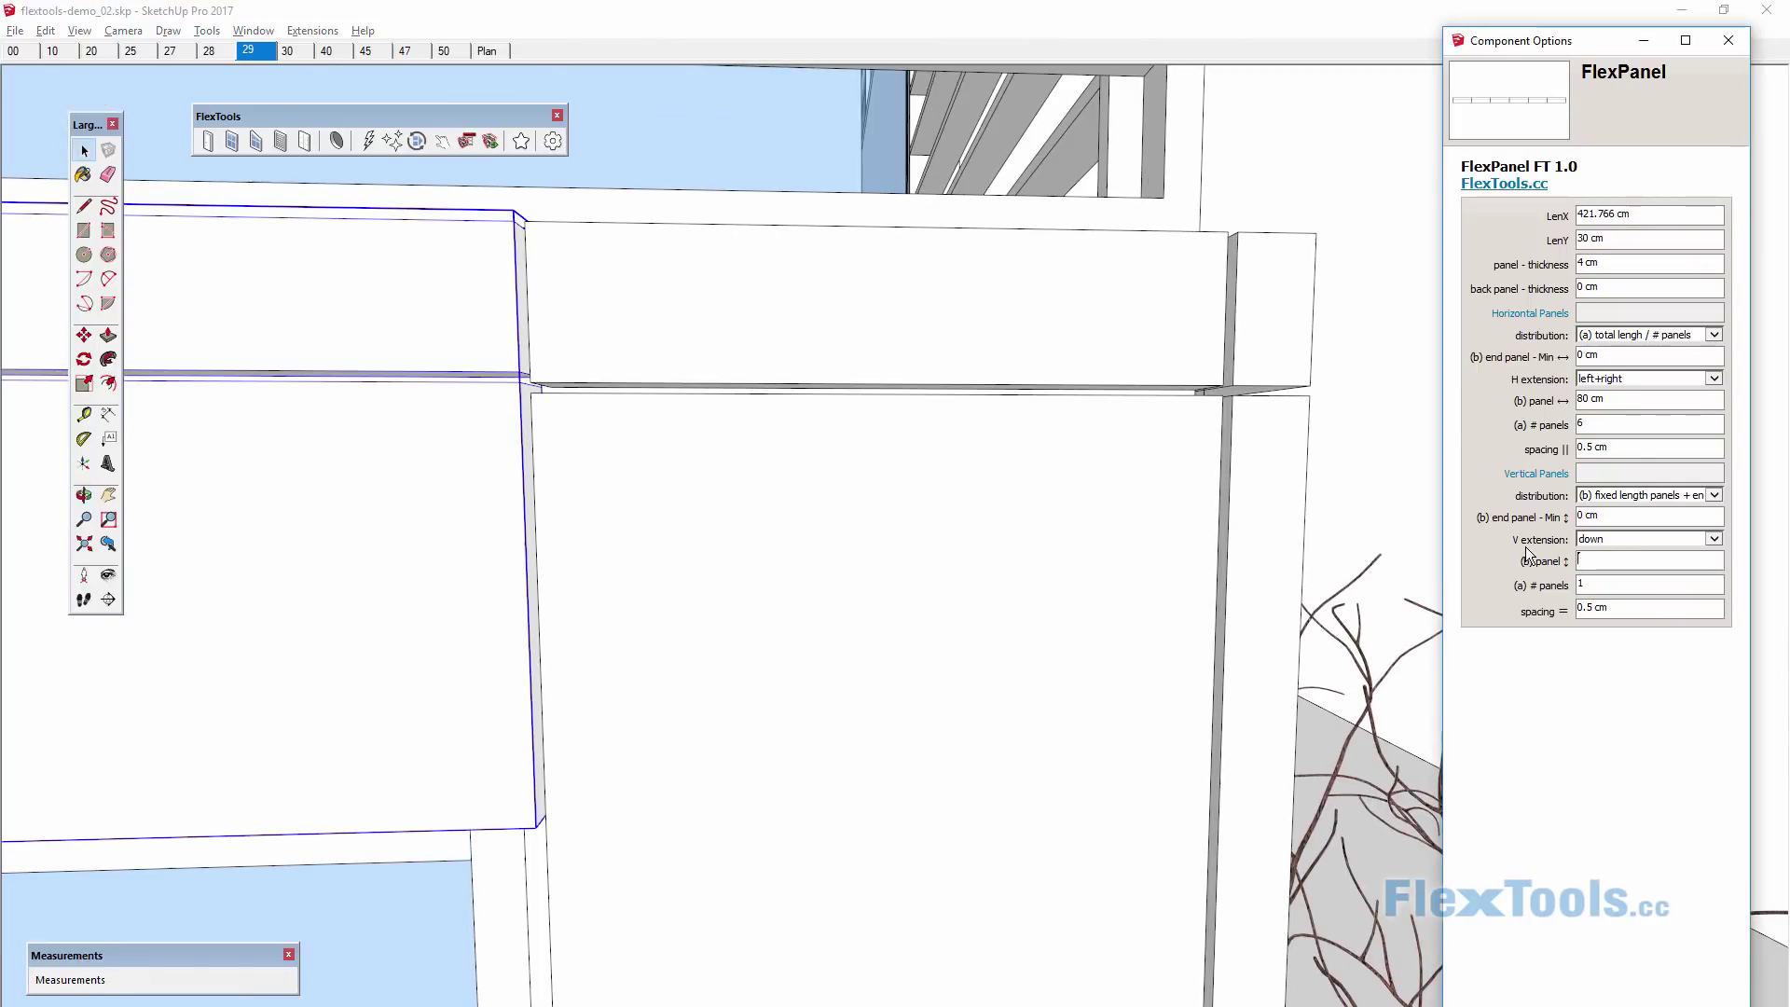
{"action": "type", "text": "21.5"}
{"action": "scroll", "coordinate": [659, 555], "scroll_direction": "down", "scroll_amount": 10}
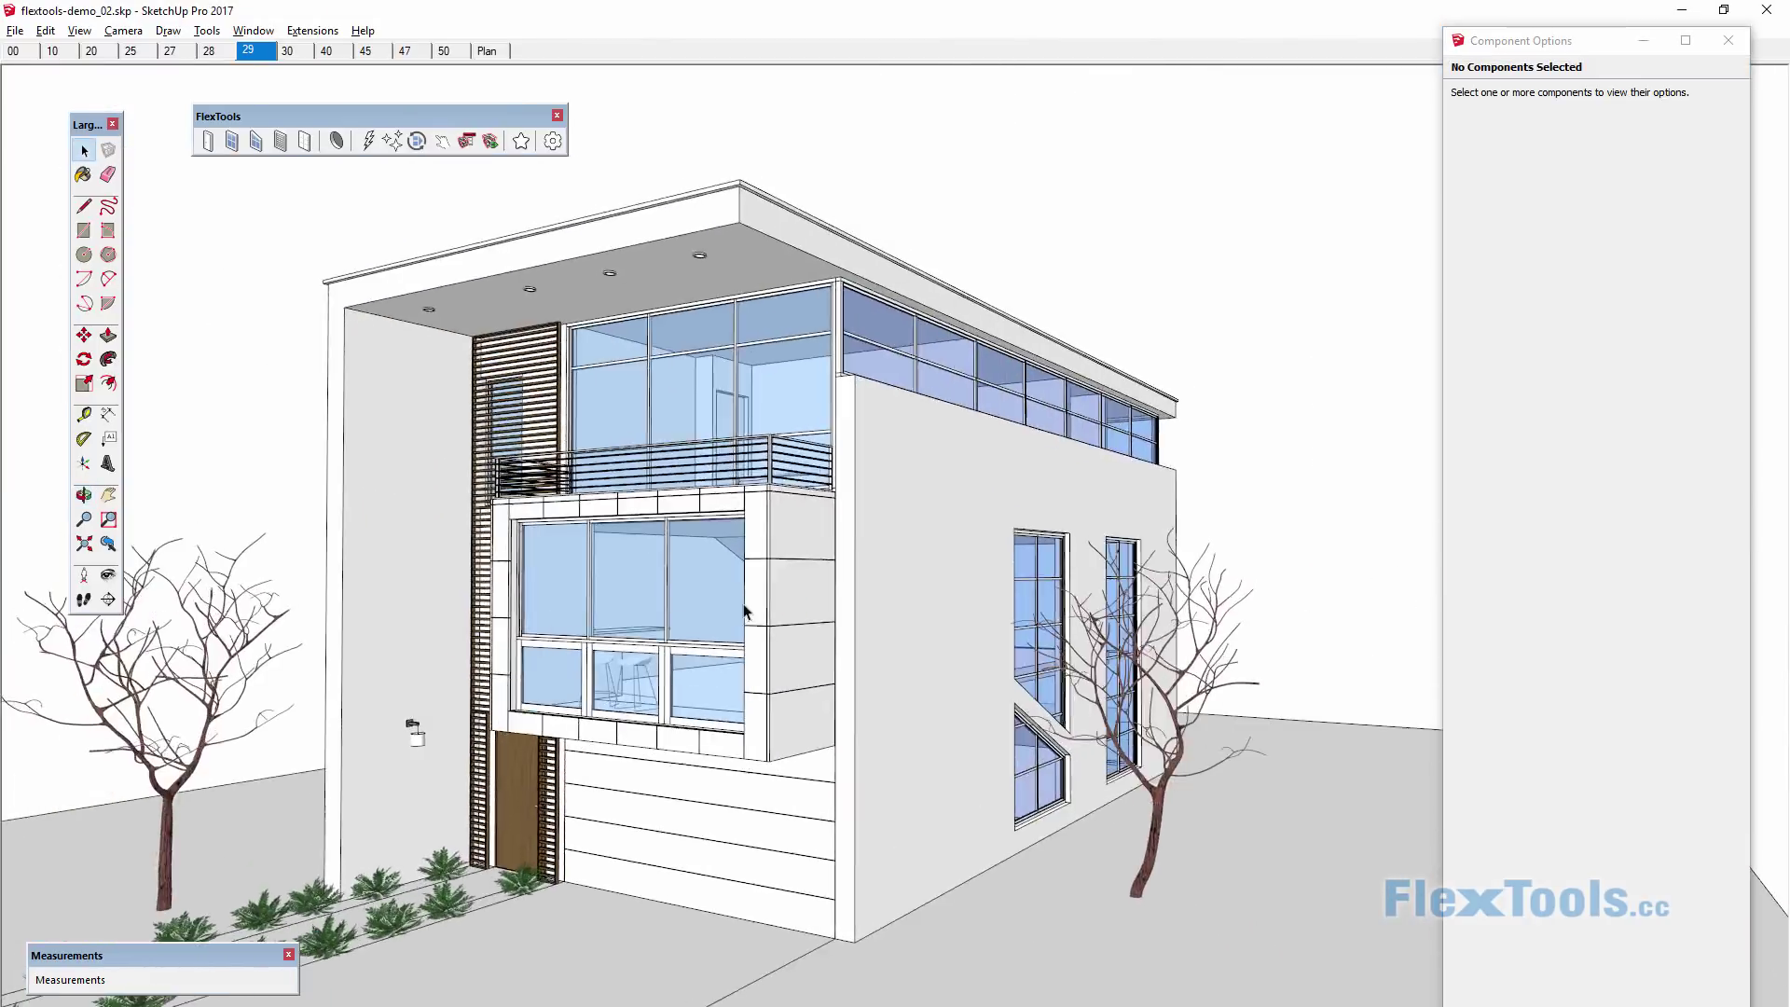
Paint the box's side, front cladding, bottom band and window frames with dark grey Color M06.
{"action": "scroll", "coordinate": [745, 613], "scroll_direction": "up", "scroll_amount": 5}
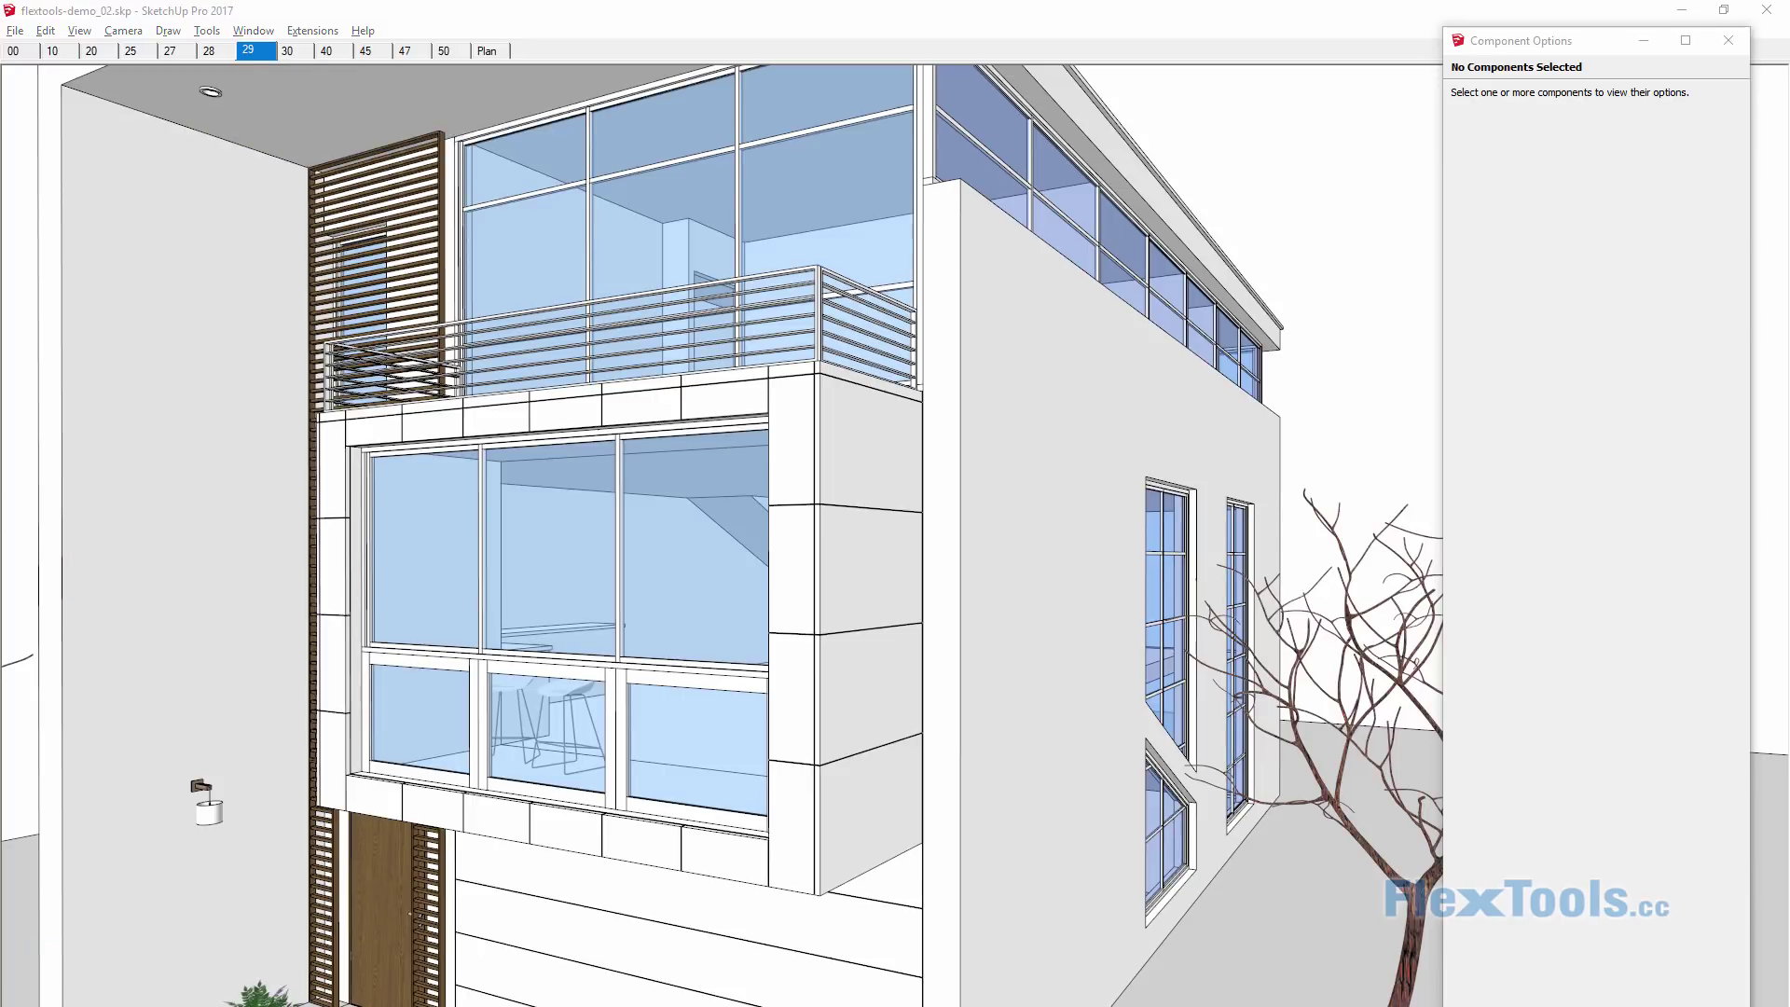
{"action": "left_click", "coordinate": [1447, 578]}
{"action": "left_click", "coordinate": [859, 417]}
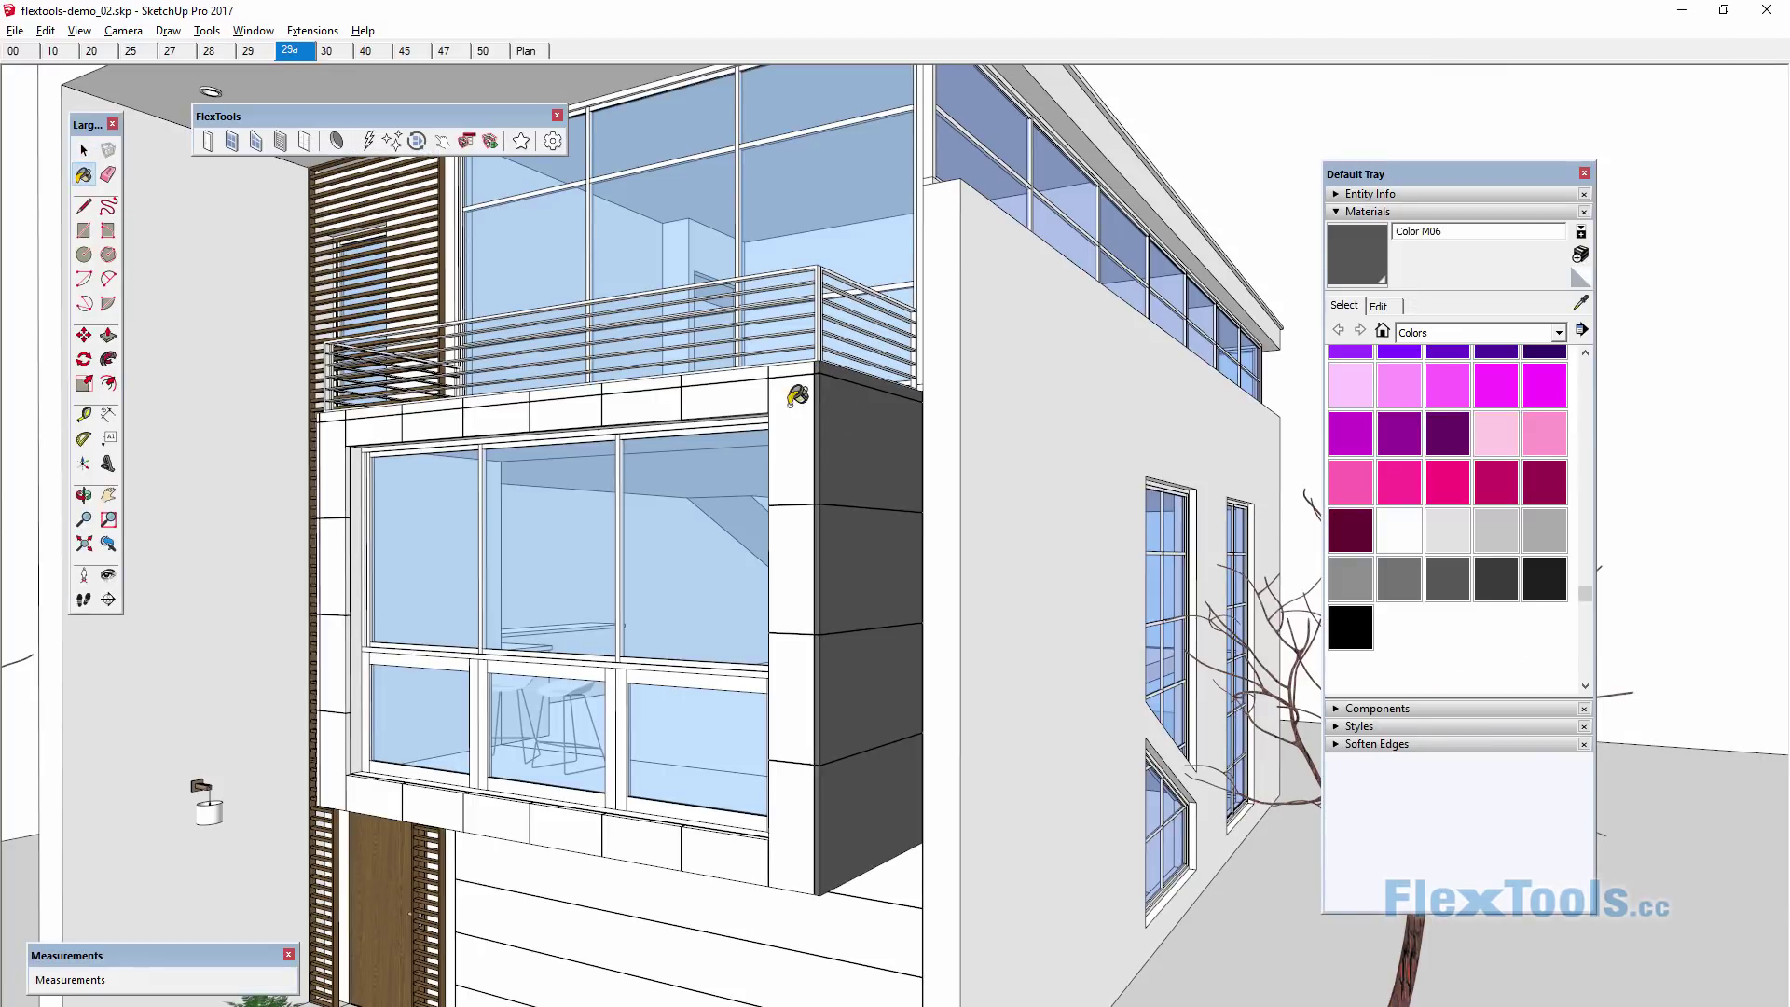
{"action": "left_click", "coordinate": [559, 401]}
{"action": "left_click", "coordinate": [415, 789]}
{"action": "left_click", "coordinate": [532, 644]}
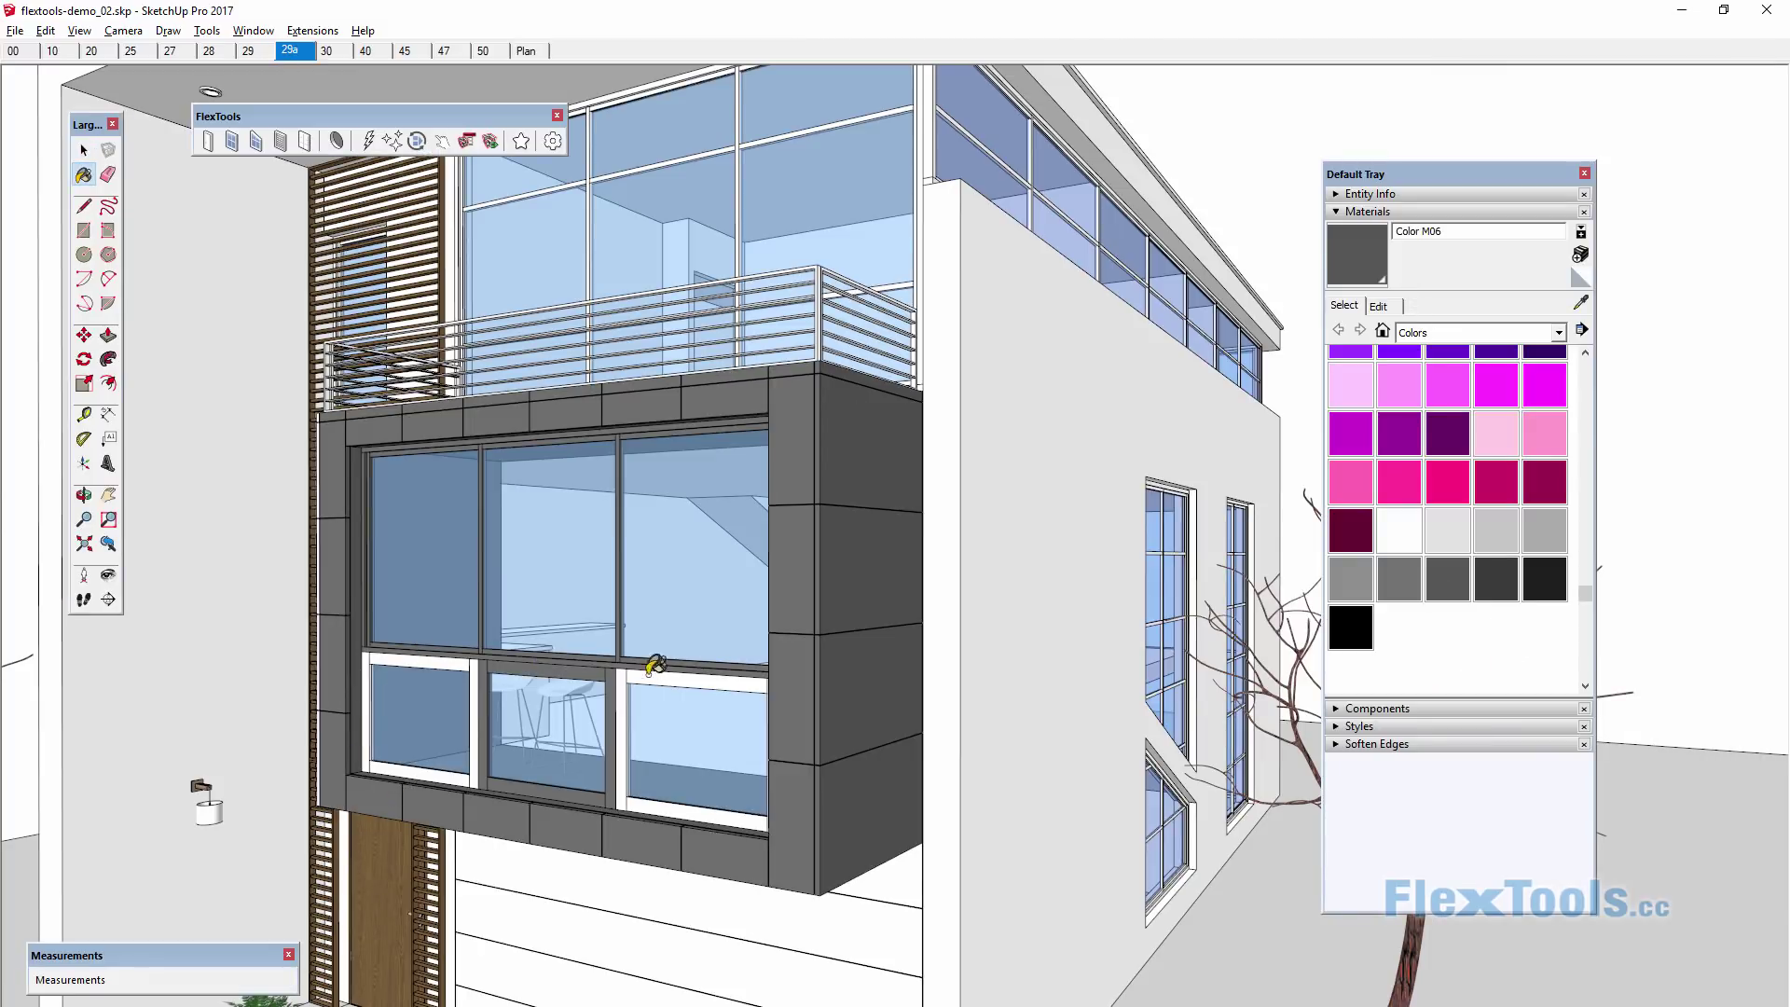
Paint the upper glazing frames, balcony railing, side window frames and lower wall panels dark grey.
{"action": "left_click", "coordinate": [597, 266]}
{"action": "left_click", "coordinate": [853, 280]}
{"action": "left_click", "coordinate": [949, 138]}
{"action": "left_click", "coordinate": [1165, 557]}
{"action": "left_click", "coordinate": [615, 895]}
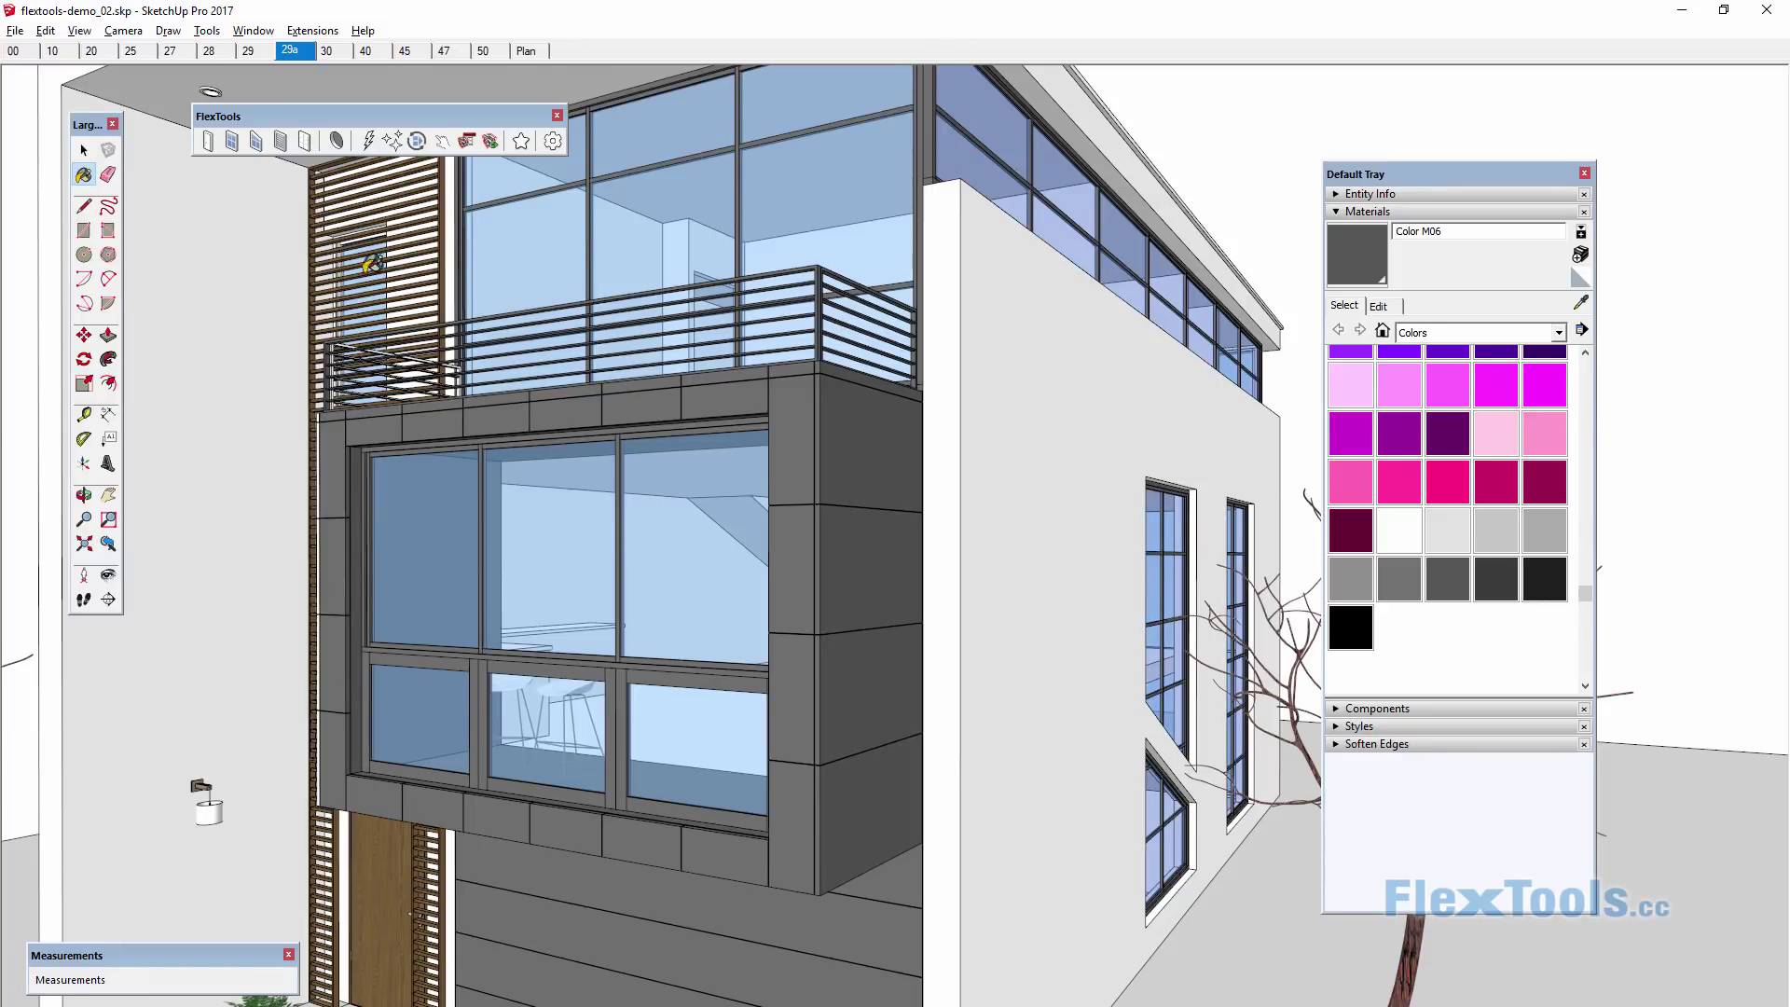
{"action": "key", "text": "space"}
Scale the FlexWindow up to fill the whole glass facade.
{"action": "mouse_move", "coordinate": [479, 890]}
{"action": "middle_mouse_down"}
{"action": "mouse_move", "coordinate": [764, 676]}
{"action": "mouse_move", "coordinate": [736, 685]}
{"action": "middle_mouse_up"}
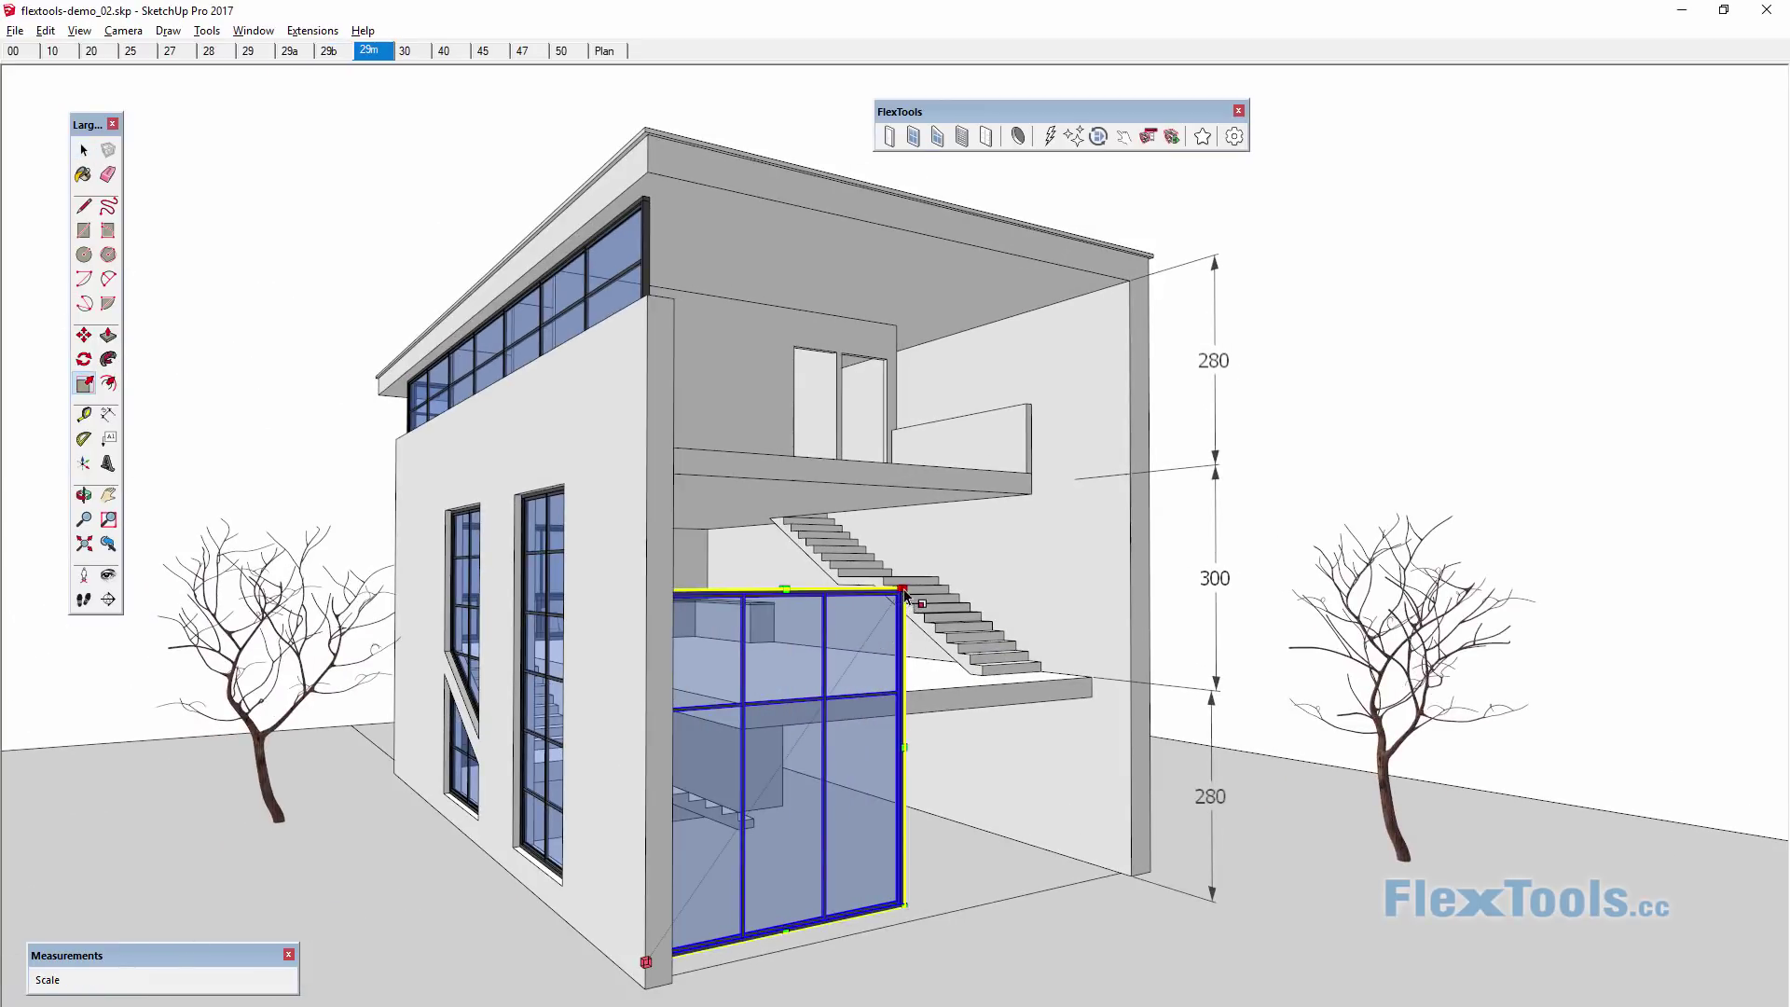
{"action": "left_click_drag", "start_coordinate": [904, 593], "coordinate": [1139, 283]}
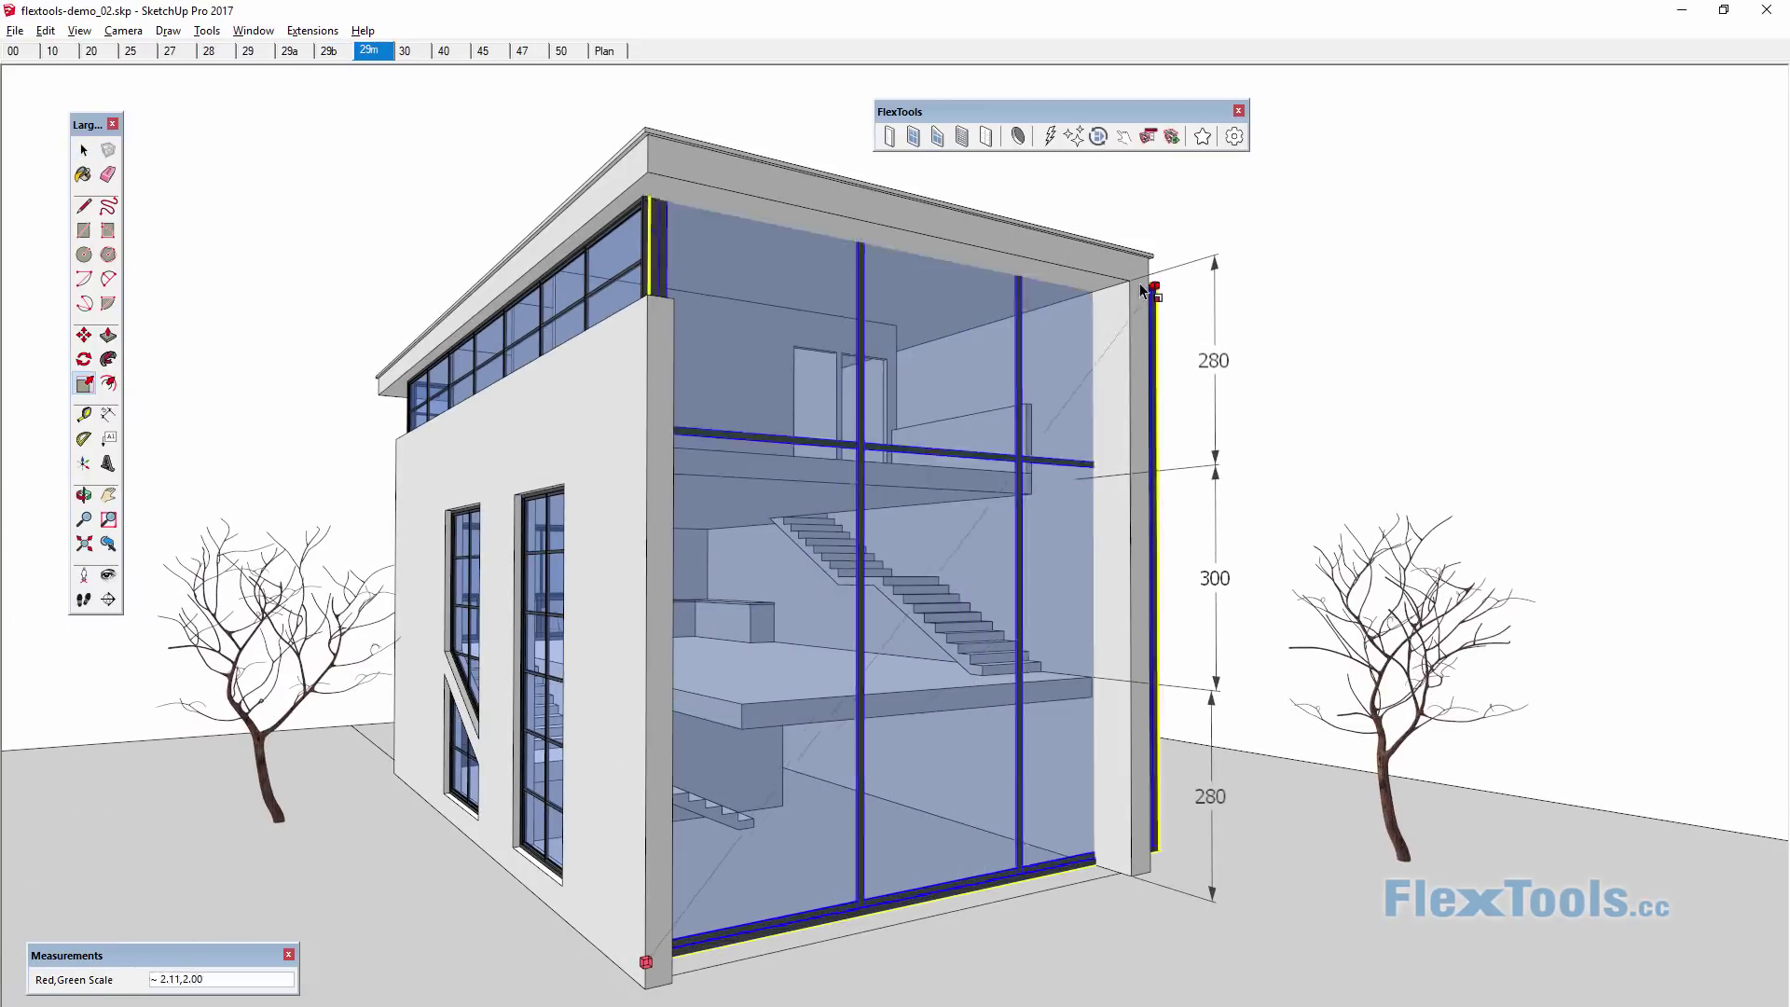
{"action": "key", "text": "r"}
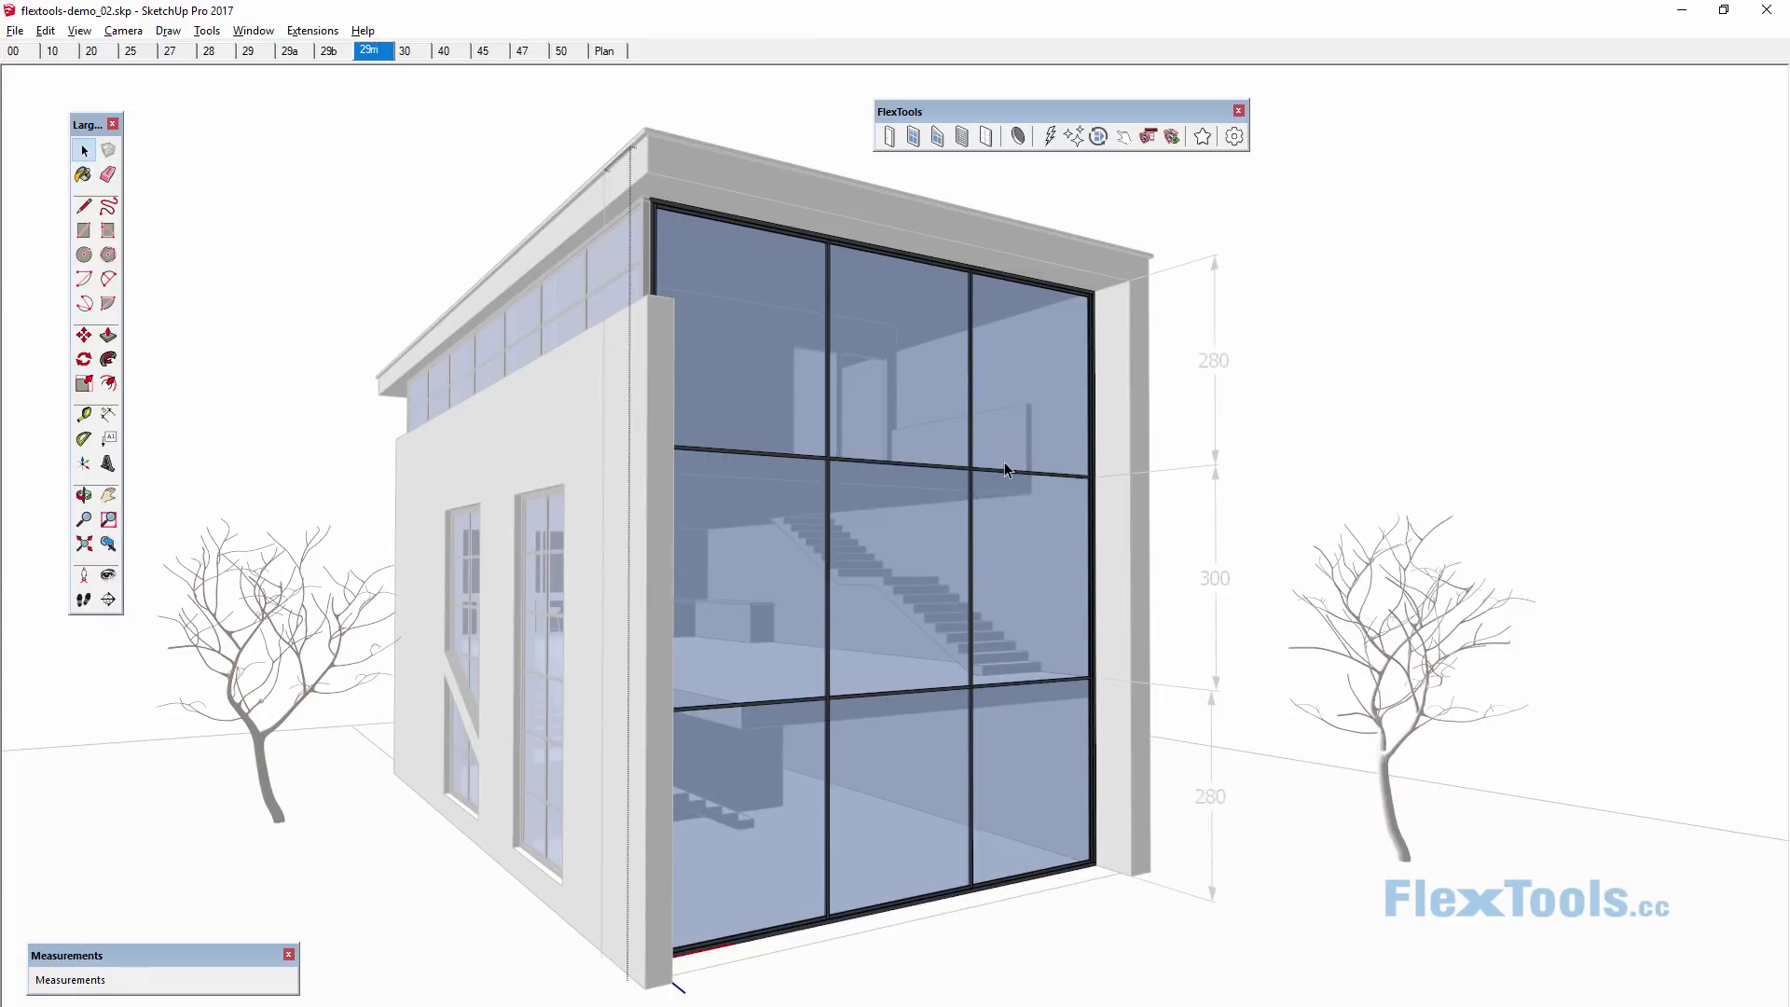
Select both horizontal mullions and strip their dynamic behaviour with FlexZapper.
{"action": "left_click", "coordinate": [1033, 684], "text": "ctrl"}
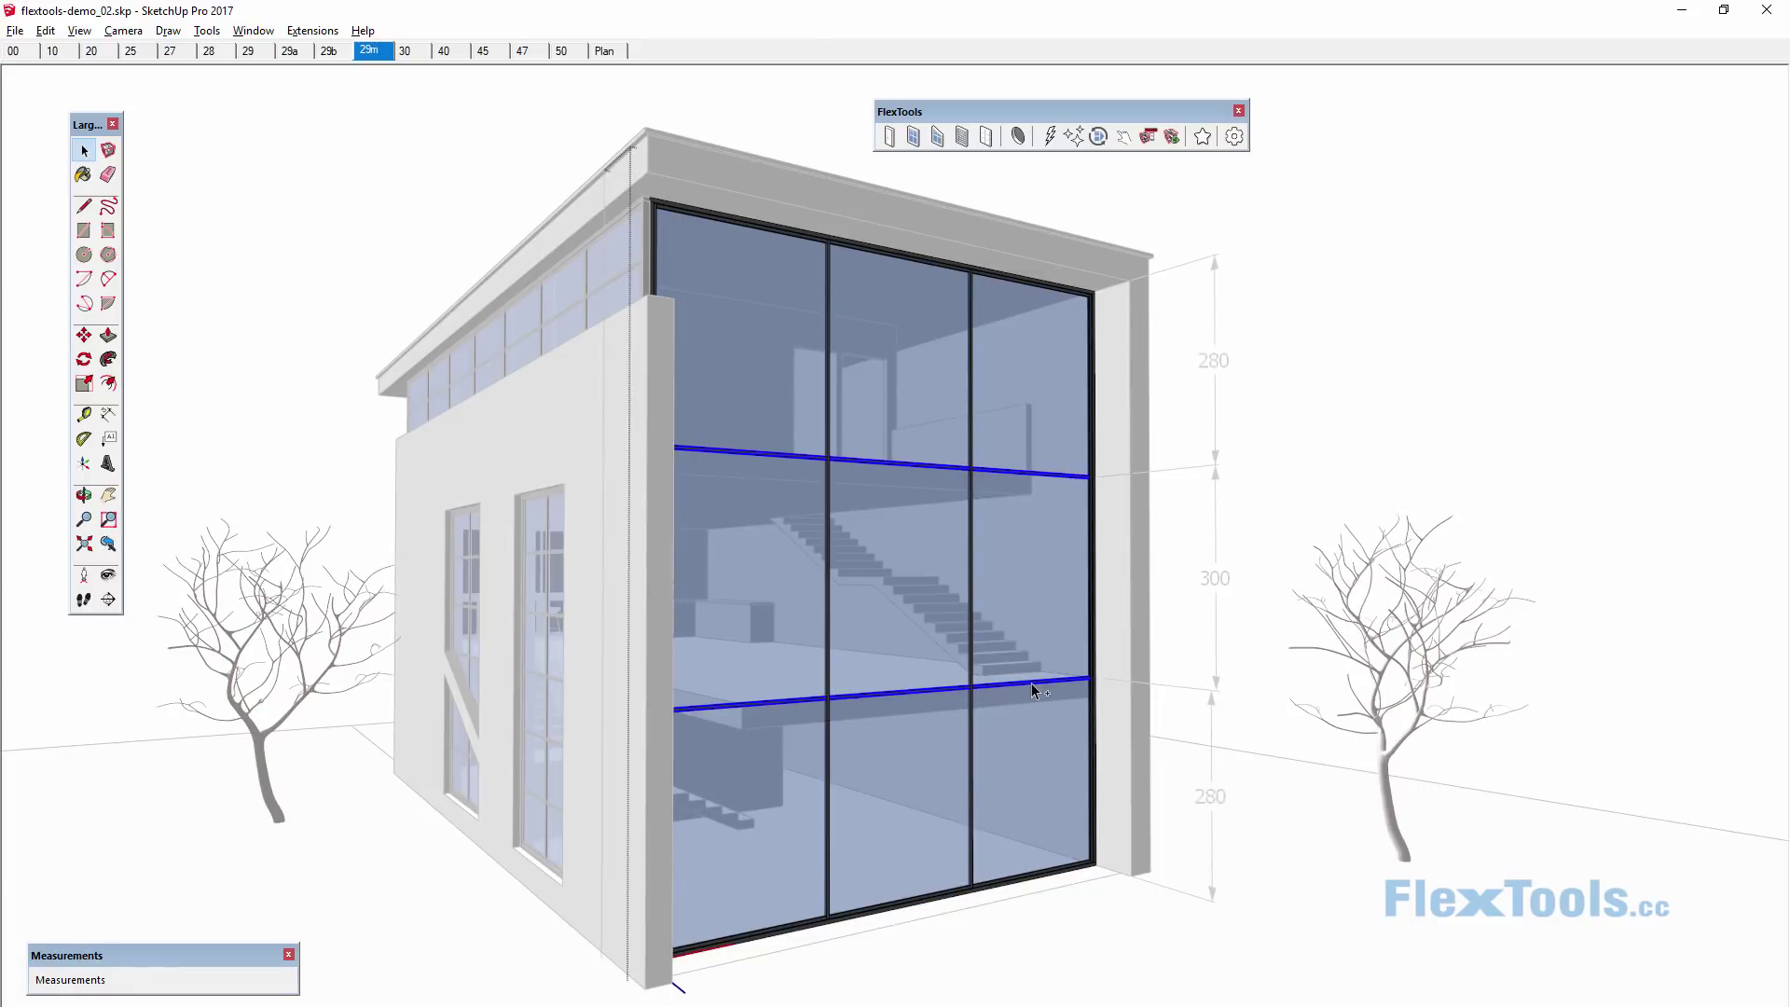
{"action": "left_click", "coordinate": [1051, 138]}
{"action": "left_click", "coordinate": [981, 595]}
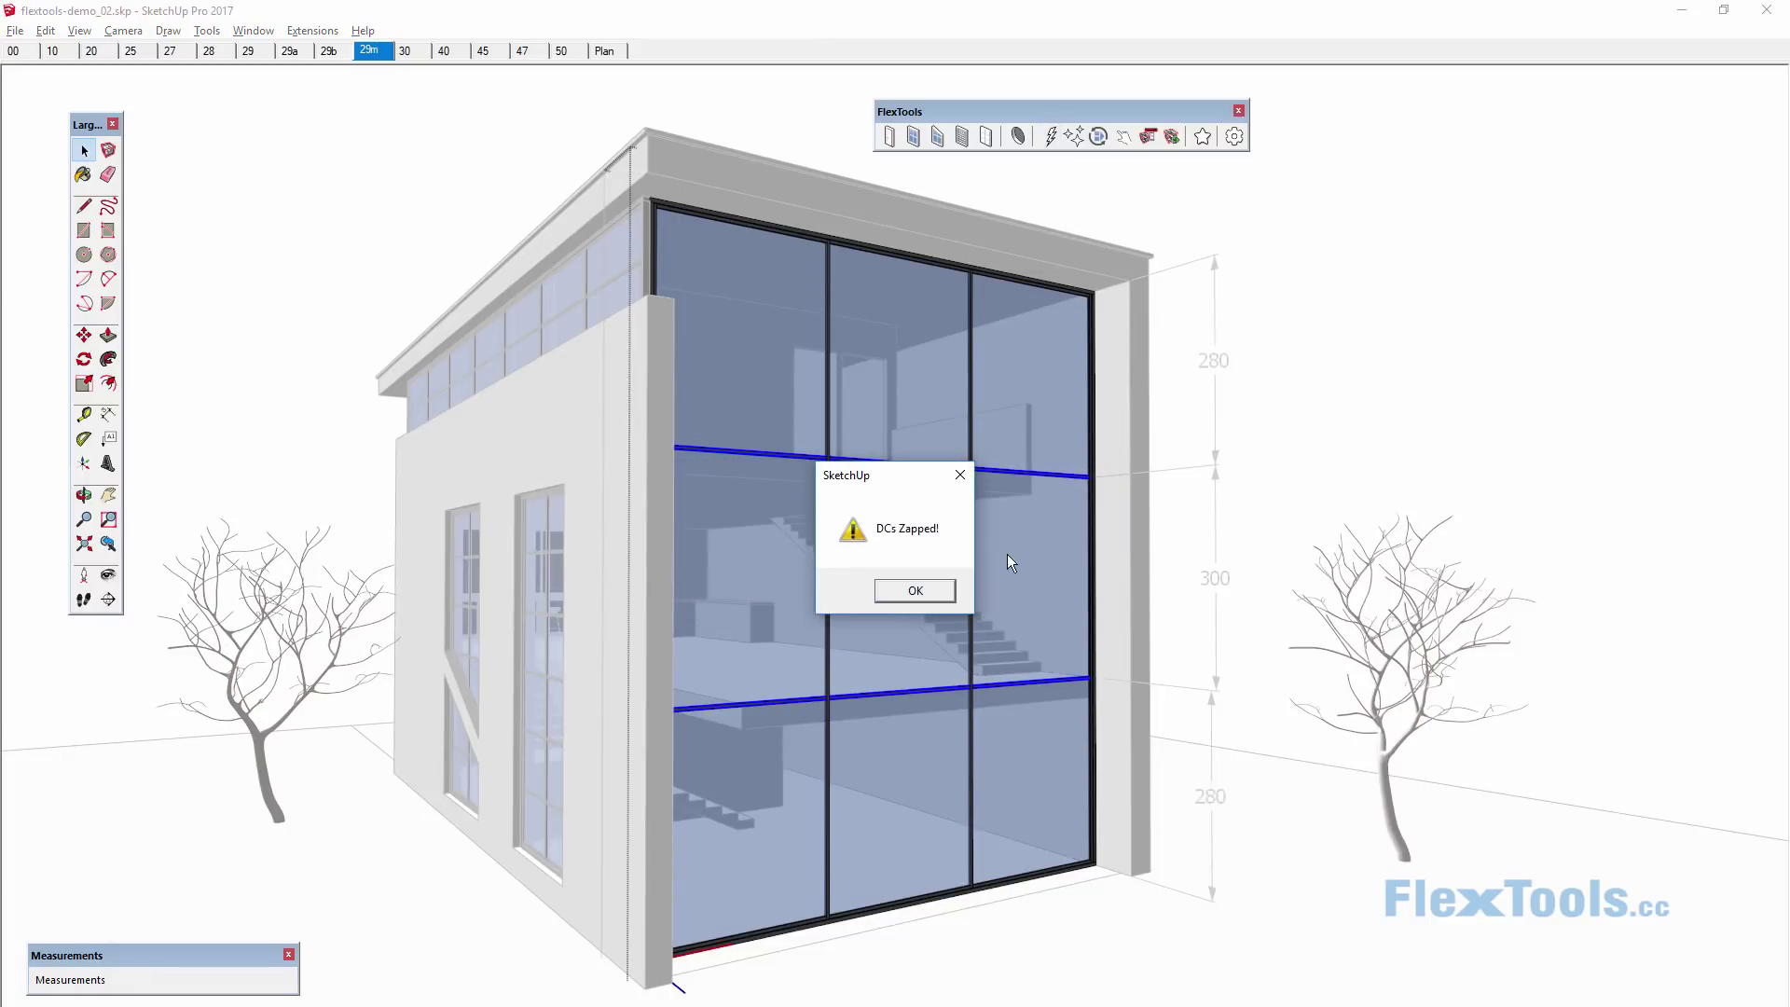
{"action": "left_click", "coordinate": [930, 594]}
Move both mullions down 30 to line them up with the floor slabs.
{"action": "key", "text": "m"}
{"action": "left_click_drag", "start_coordinate": [1033, 491], "coordinate": [1034, 540]}
{"action": "type", "text": "30"}
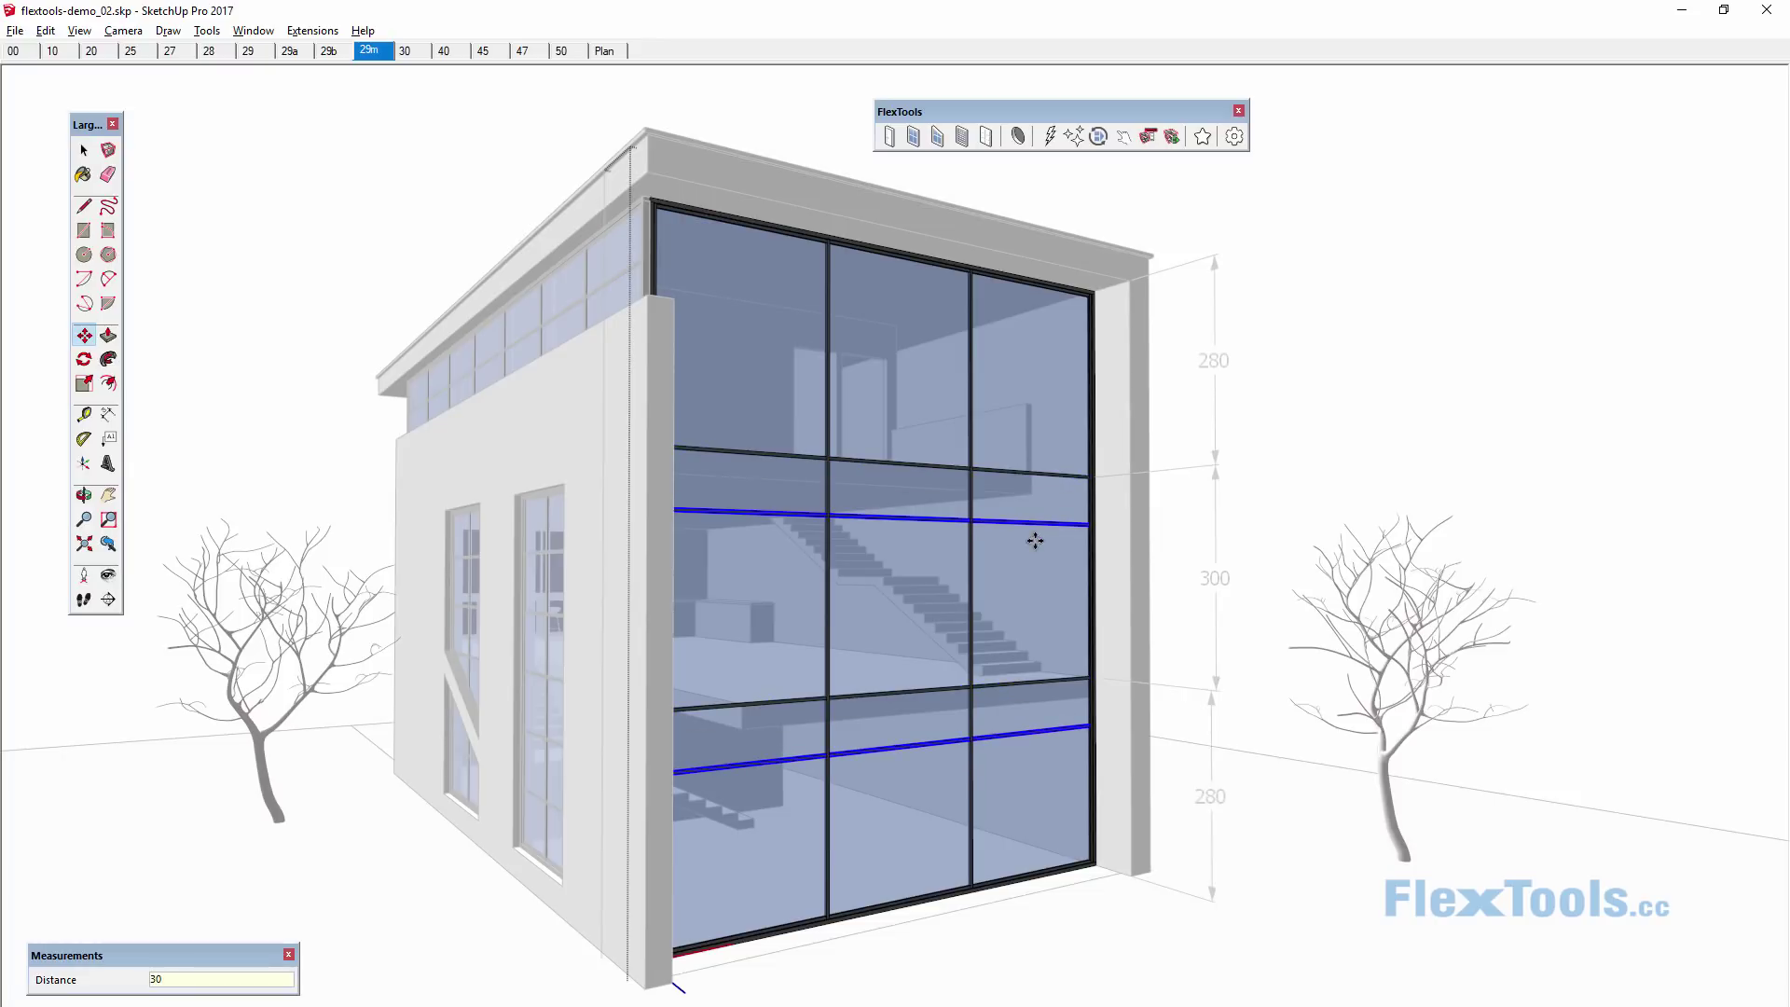
{"action": "key", "text": "Return"}
{"action": "key", "text": "space"}
{"action": "key", "text": "Escape"}
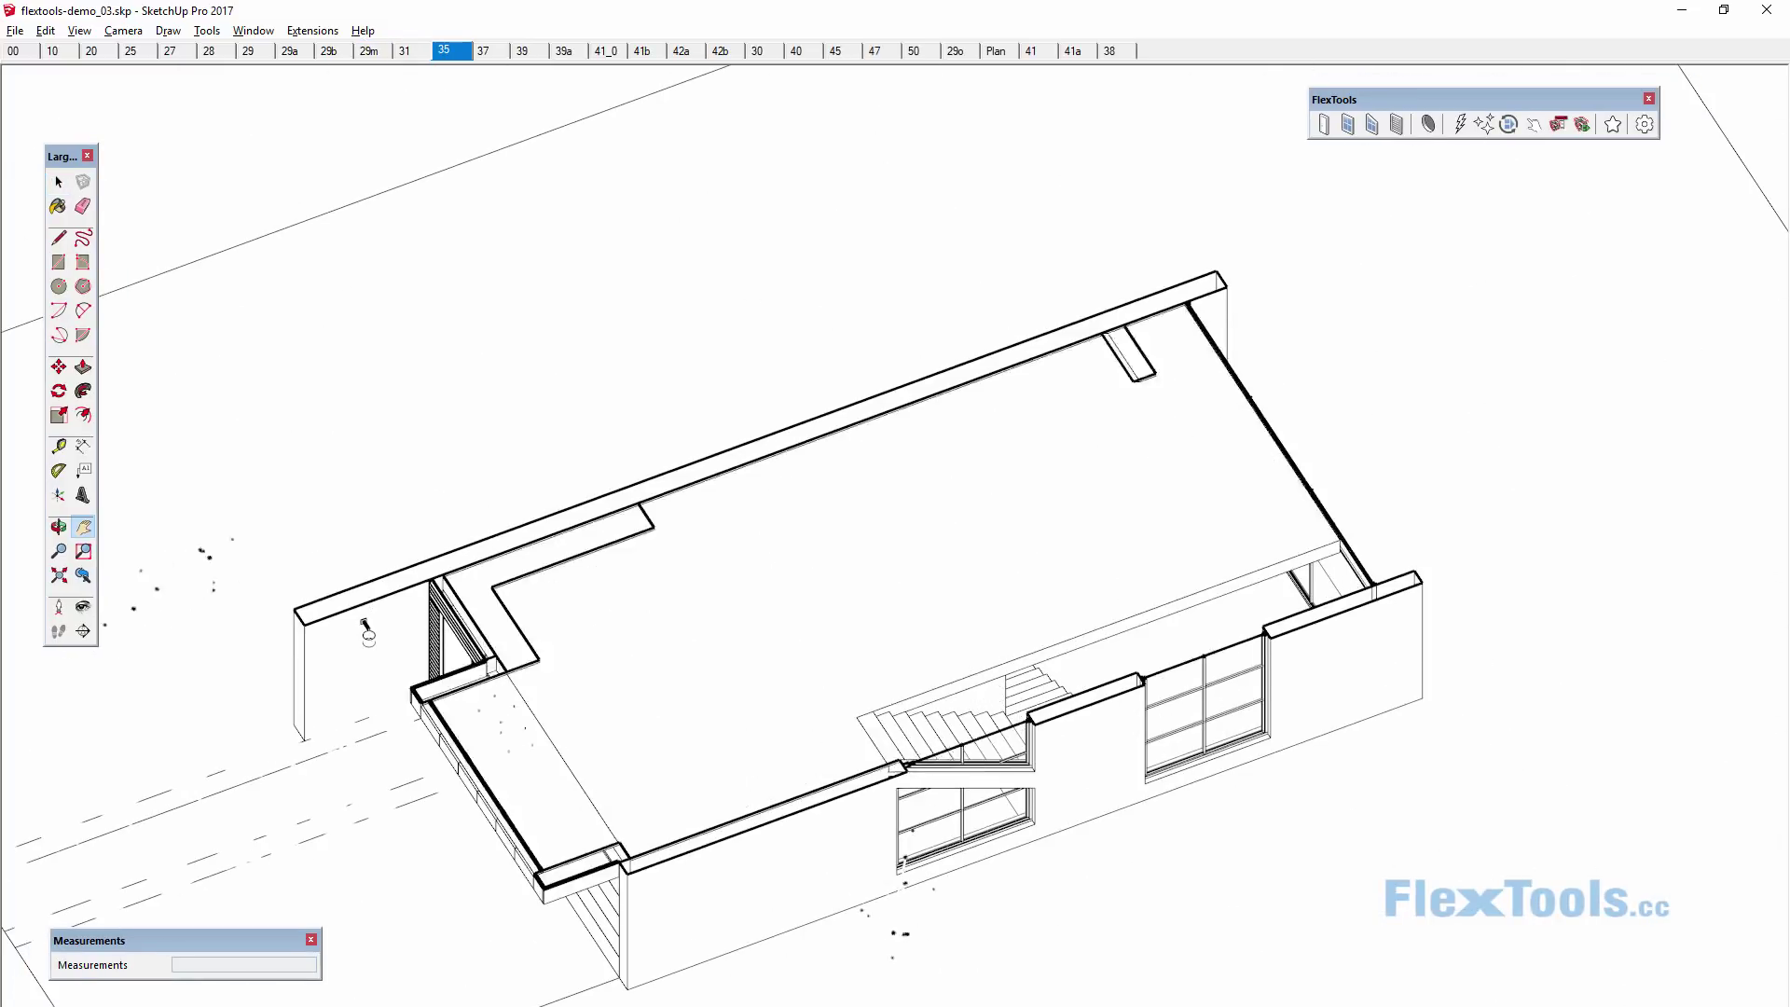
Go to the wall window top-view scene and check the window's Plan View option.
{"action": "key", "text": "Page_Down"}
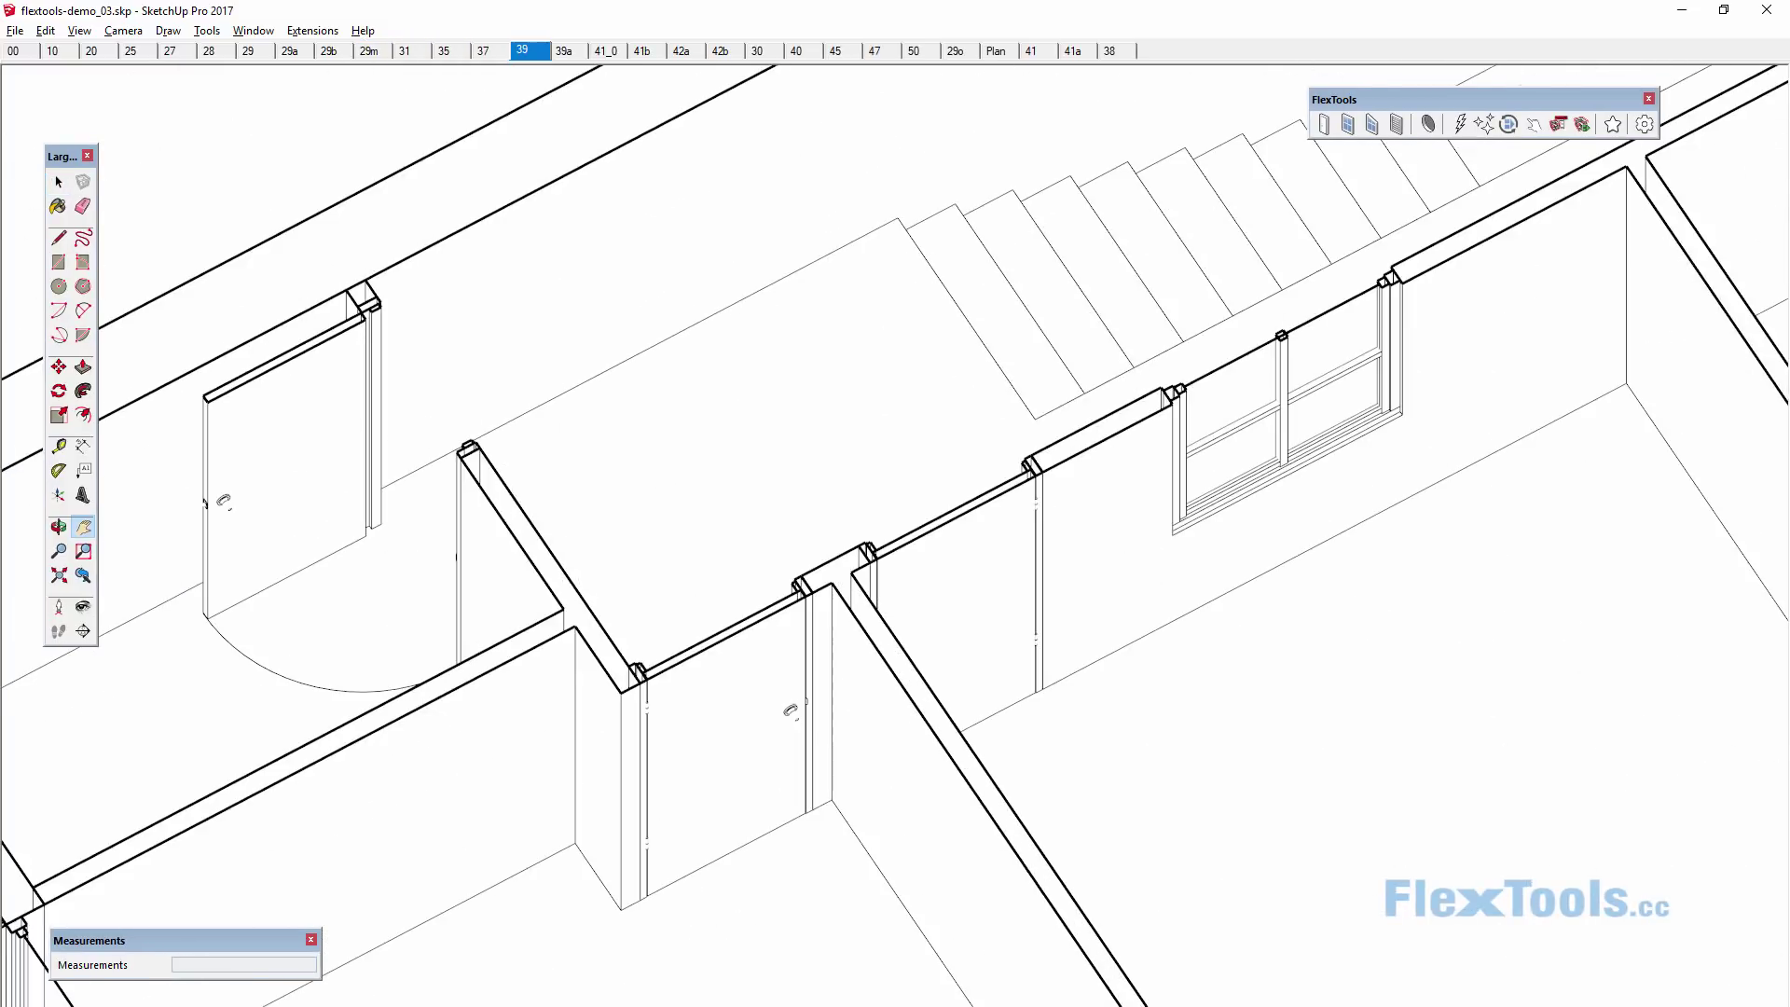
{"action": "key", "text": "Page_Down"}
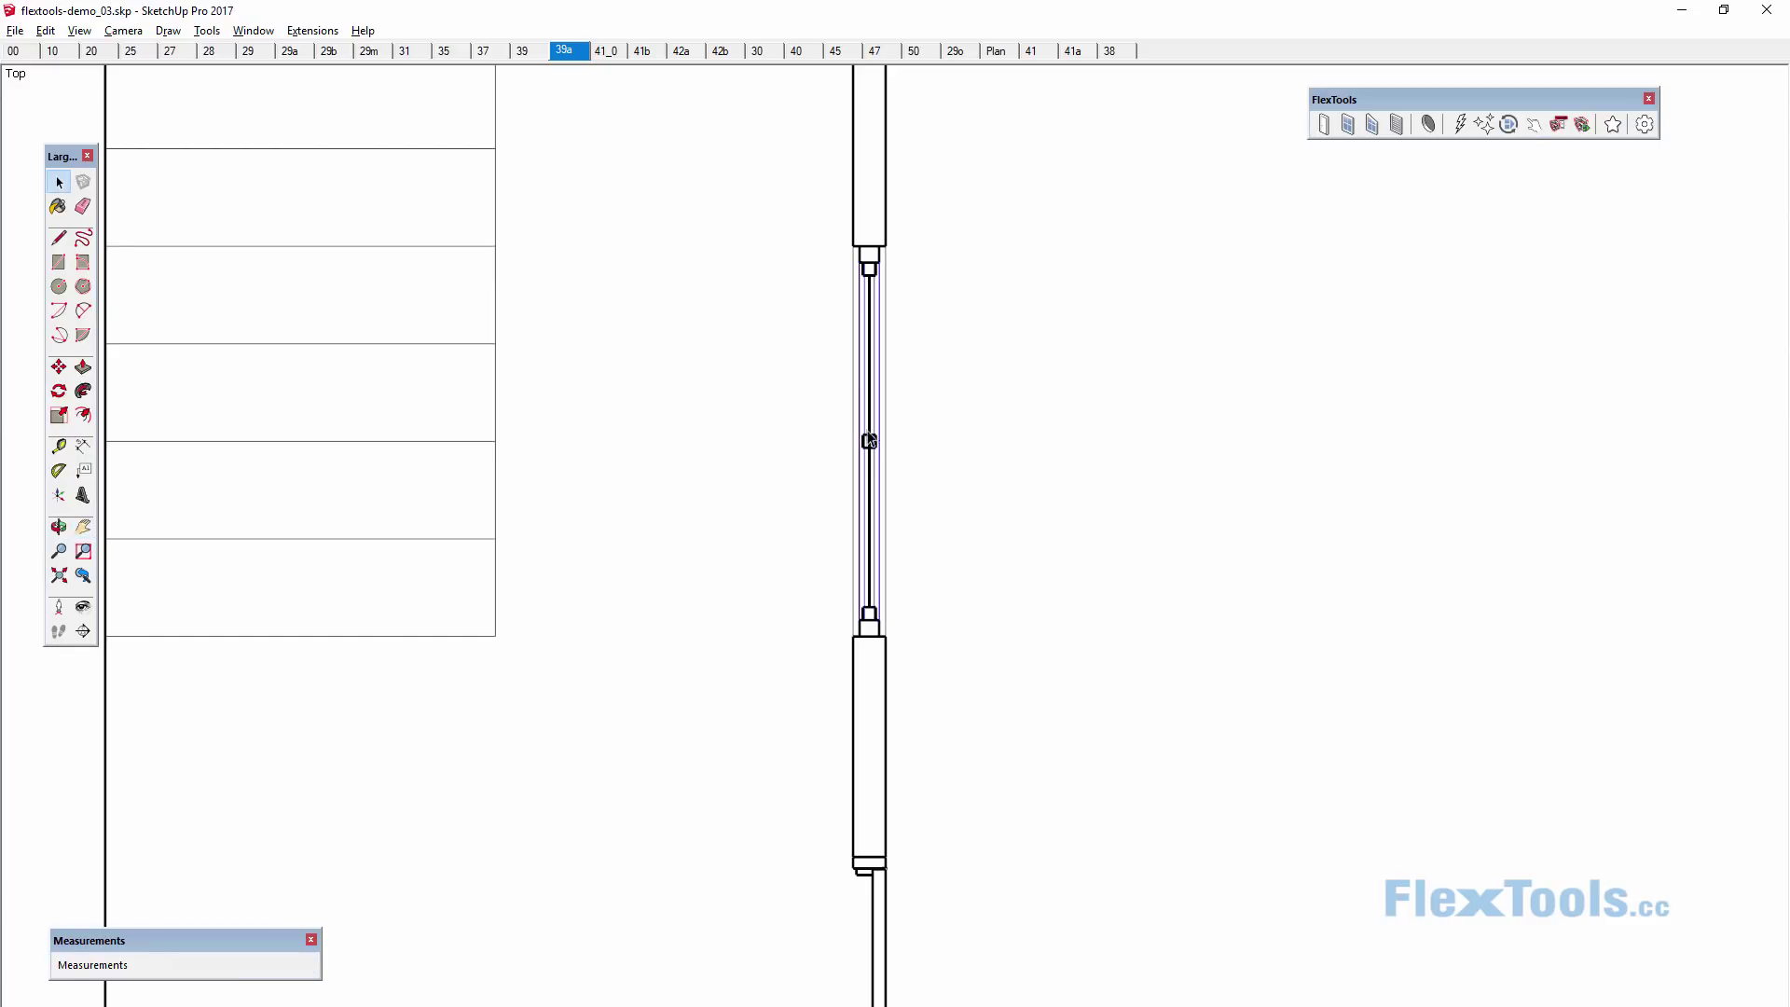
{"action": "left_click", "coordinate": [1562, 128]}
{"action": "scroll", "coordinate": [1676, 425], "scroll_direction": "down", "scroll_amount": 10}
{"action": "left_click", "coordinate": [1604, 701]}
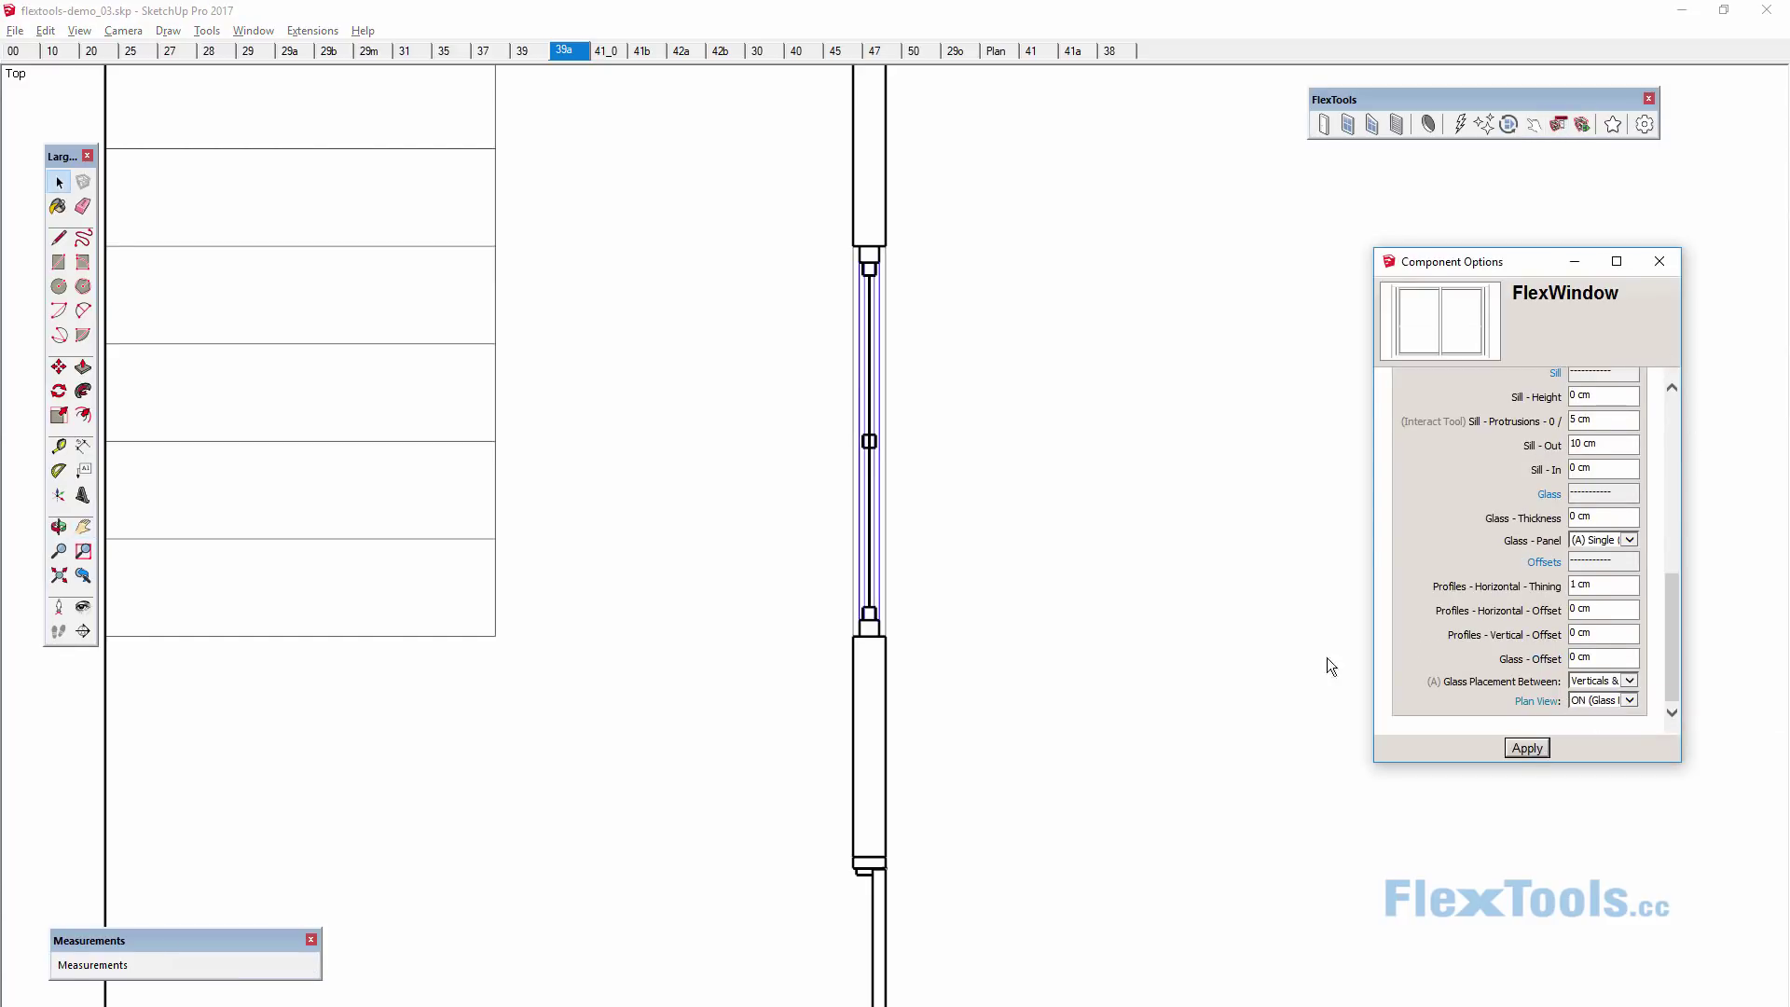
In the next plan scene, inspect the upper door's FlexDoor options, then deselect it.
{"action": "key", "text": "Page_Down"}
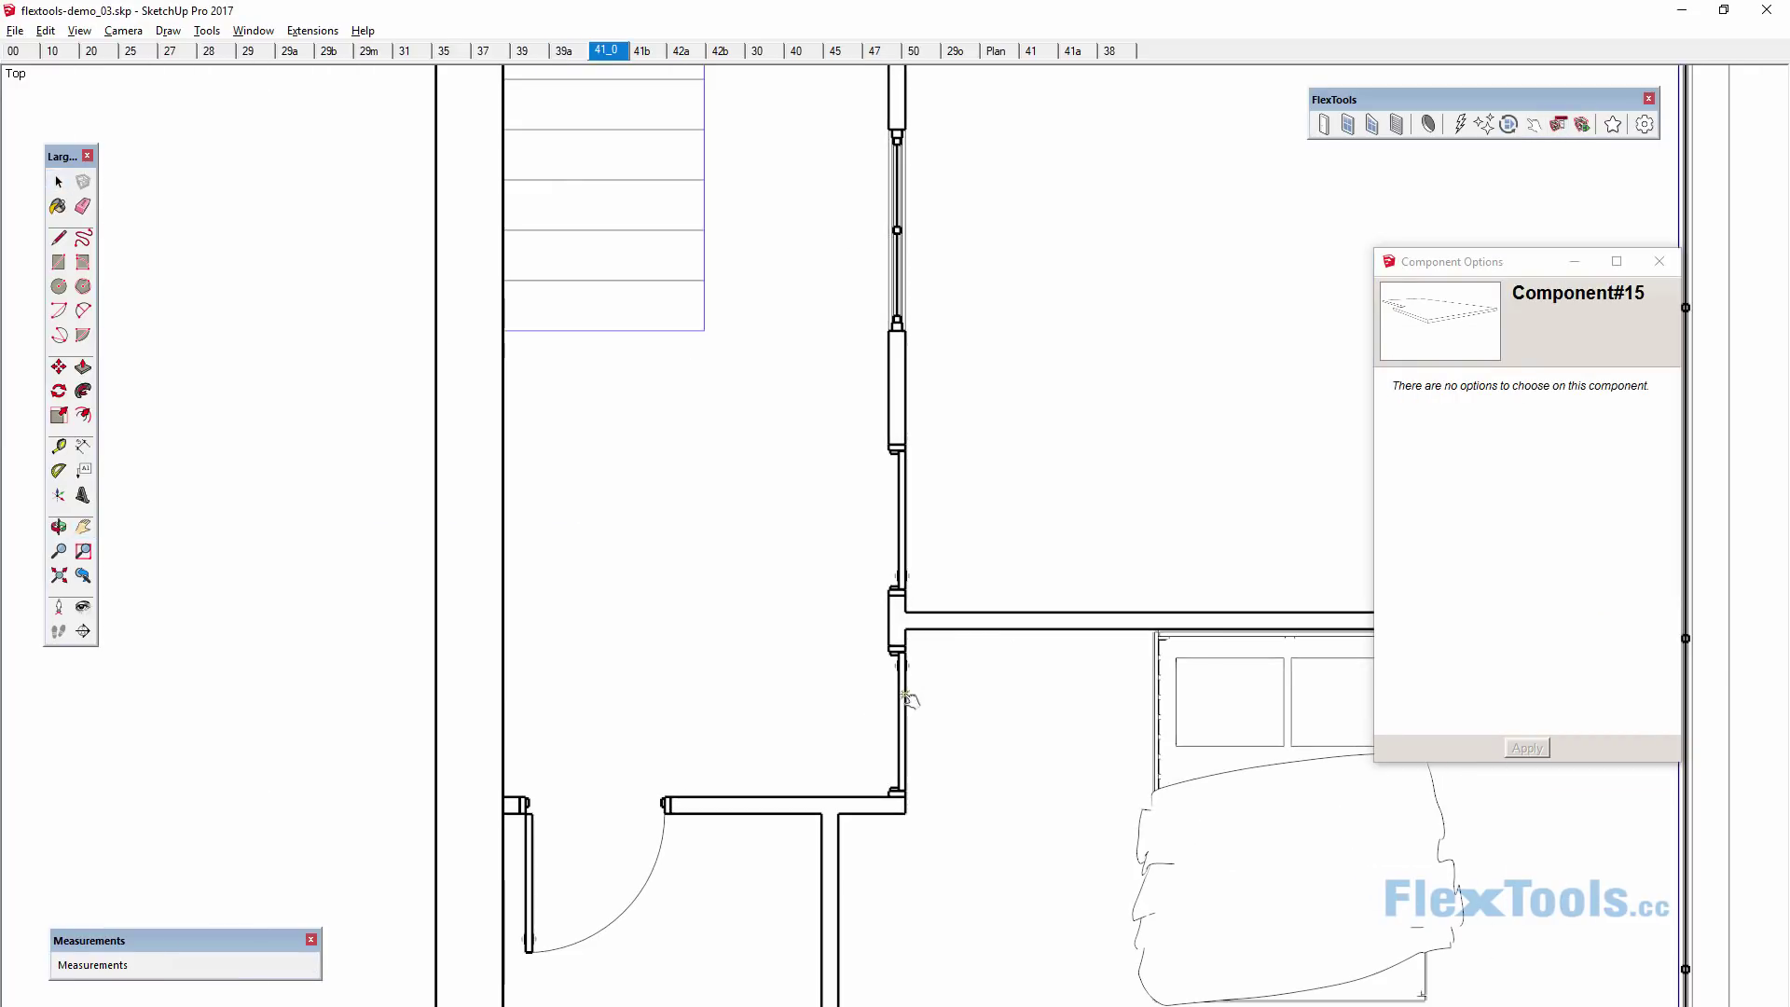
{"action": "left_click", "coordinate": [909, 550]}
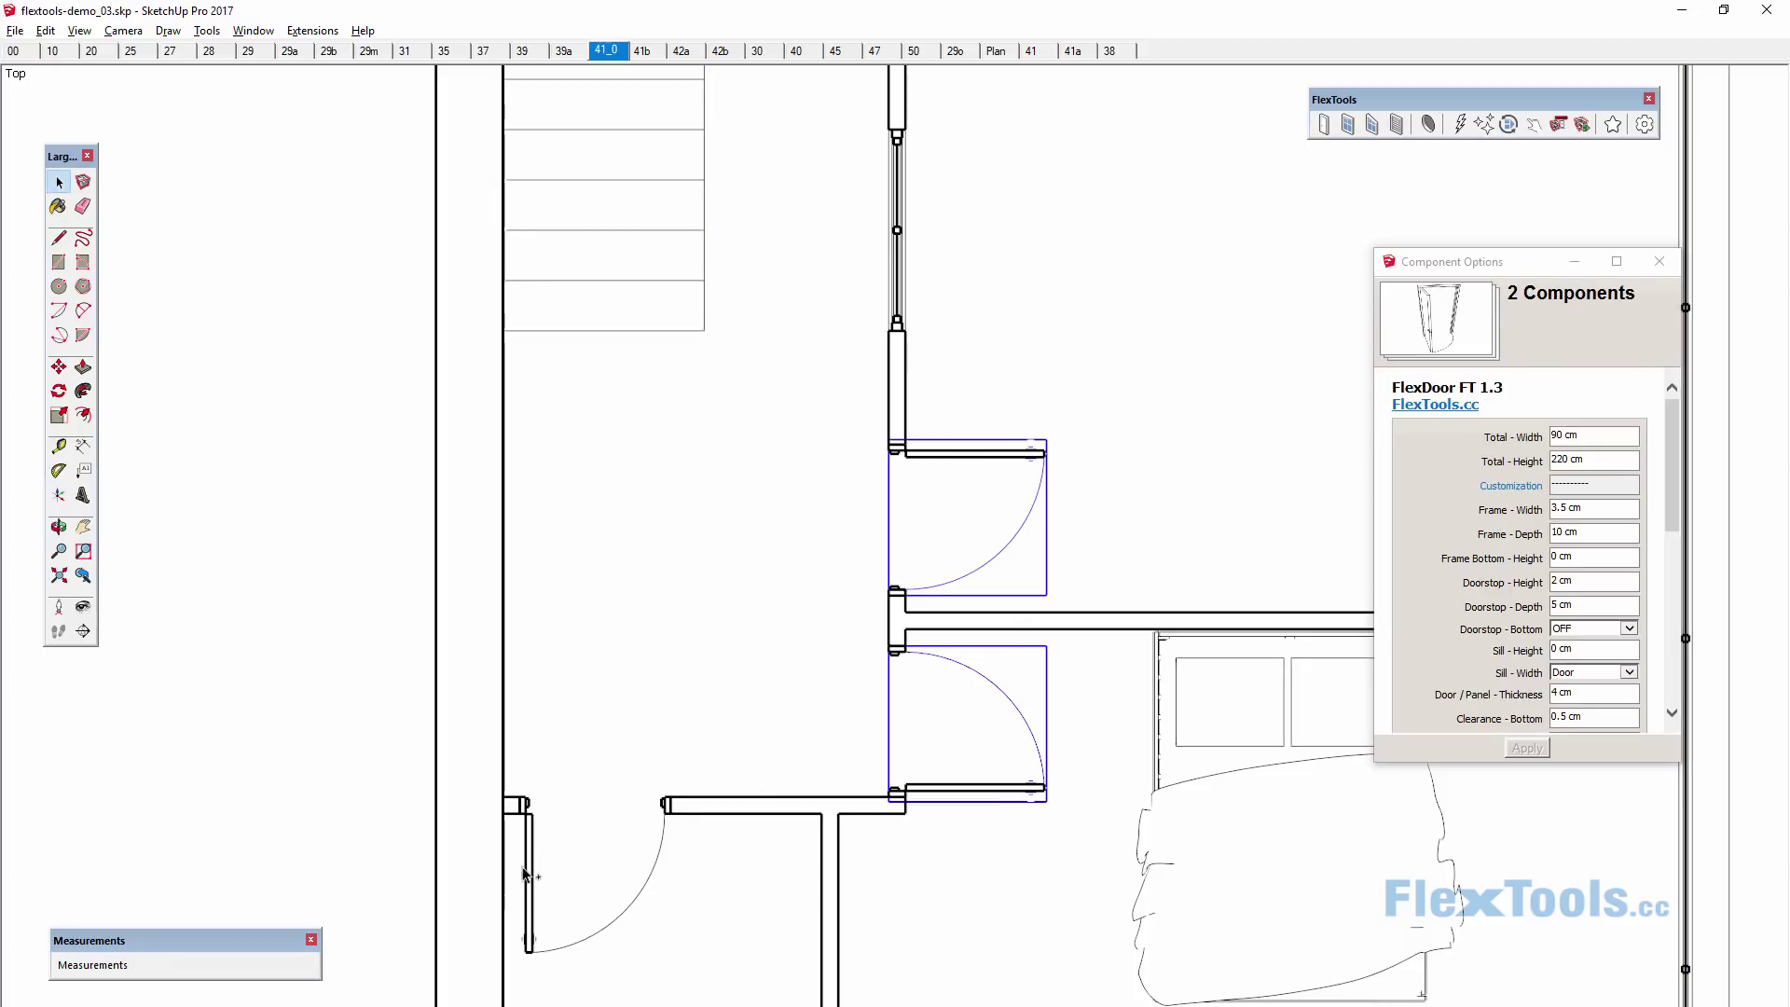
{"action": "left_click_drag", "start_coordinate": [1547, 247], "coordinate": [1546, 149]}
{"action": "scroll", "coordinate": [1642, 585], "scroll_direction": "down", "scroll_amount": 5}
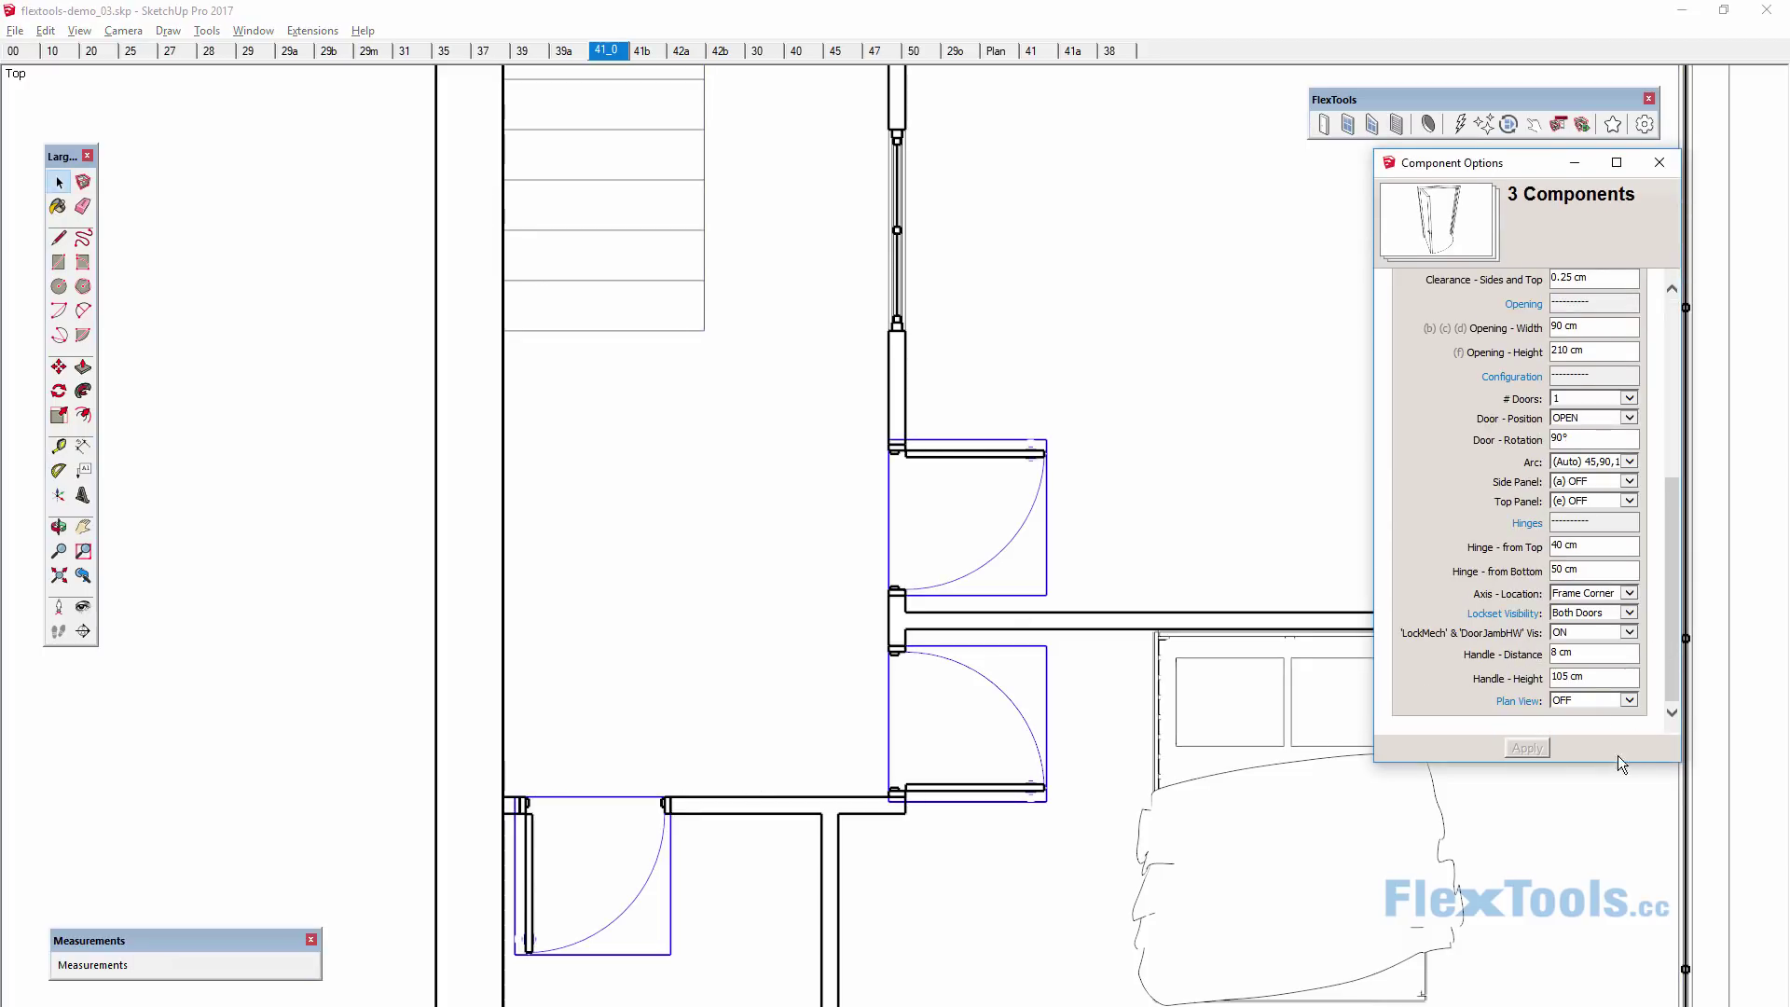
{"action": "left_click", "coordinate": [1179, 553]}
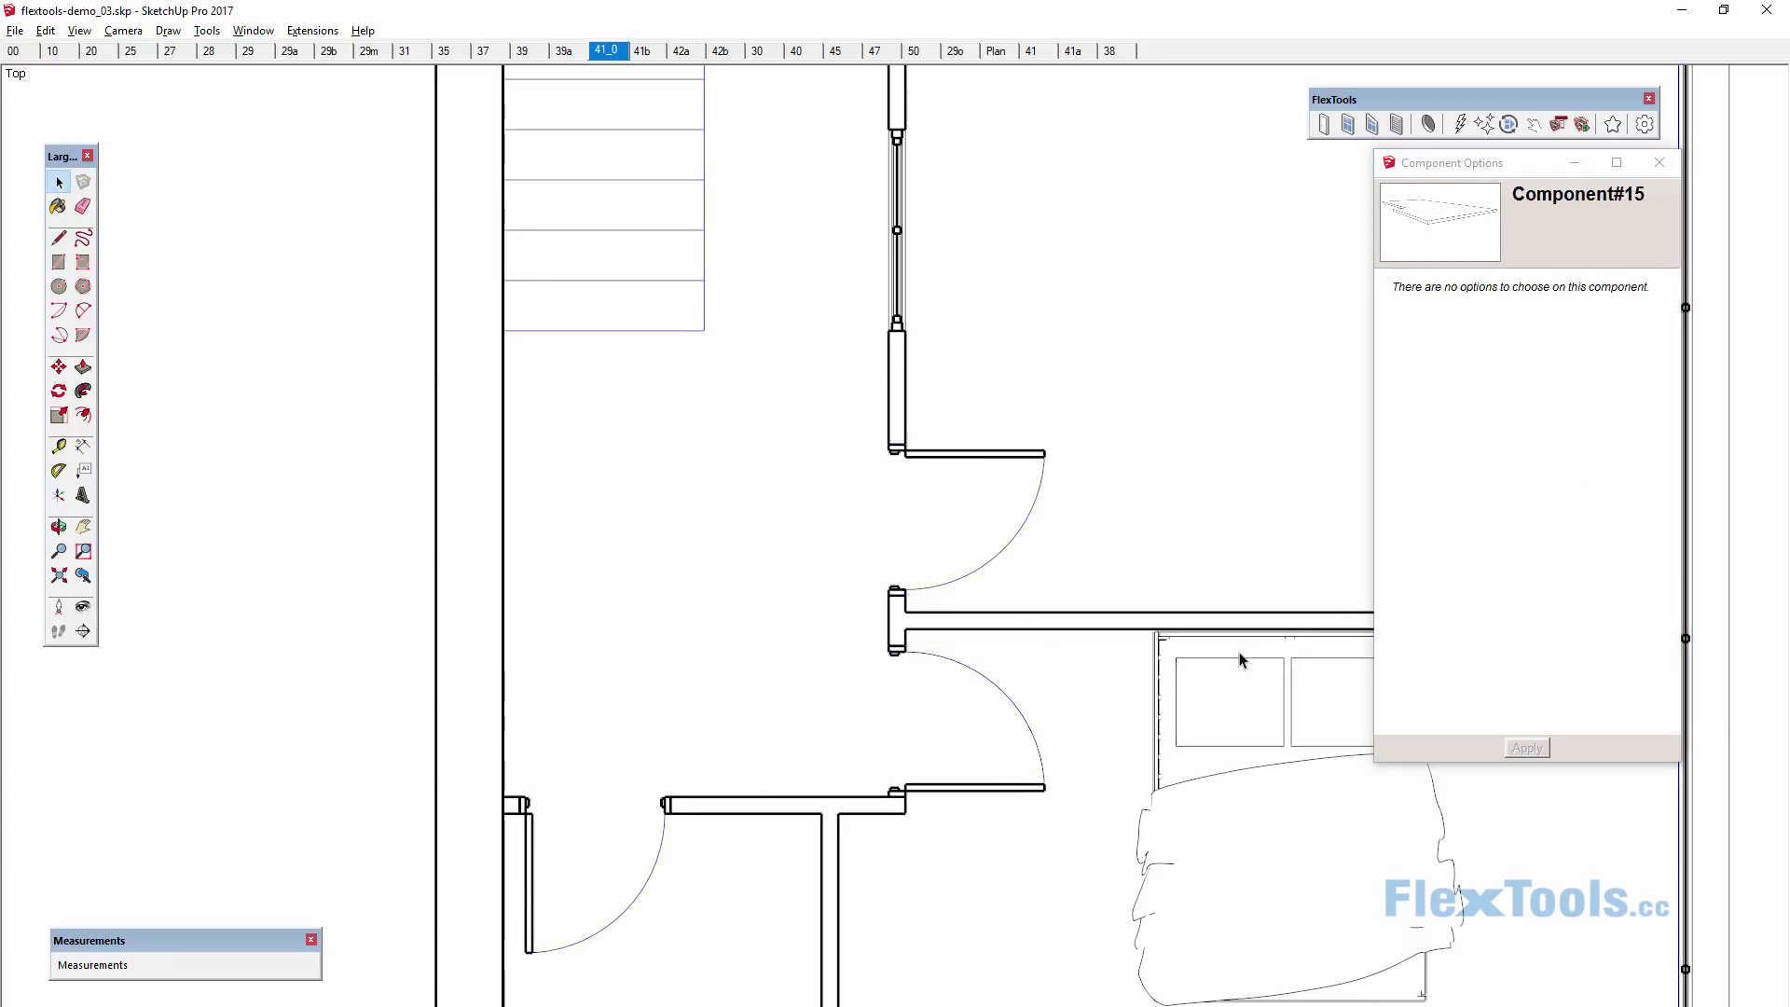
{"action": "left_click", "coordinate": [1674, 893]}
Advance two scenes to scene 42b, the overall exterior 3D view of the house.
{"action": "key", "text": "Page_Down"}
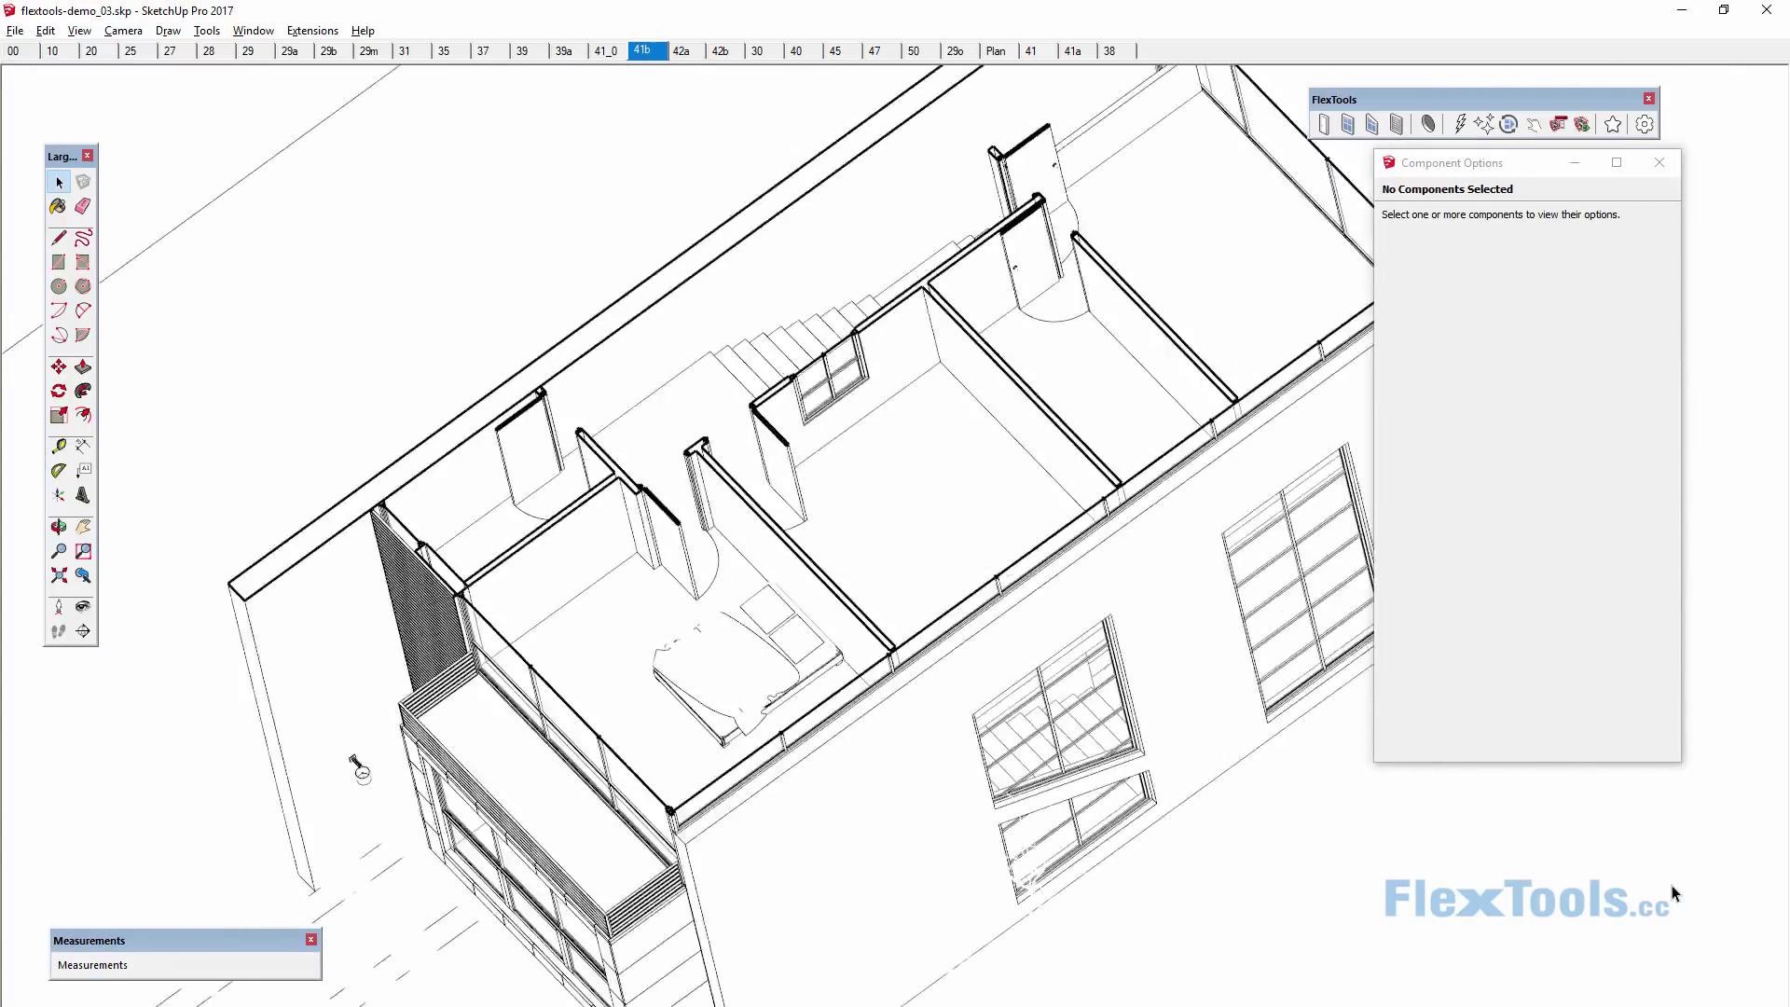
{"action": "key", "text": "Page_Down"}
{"action": "key", "text": "Page_Down"}
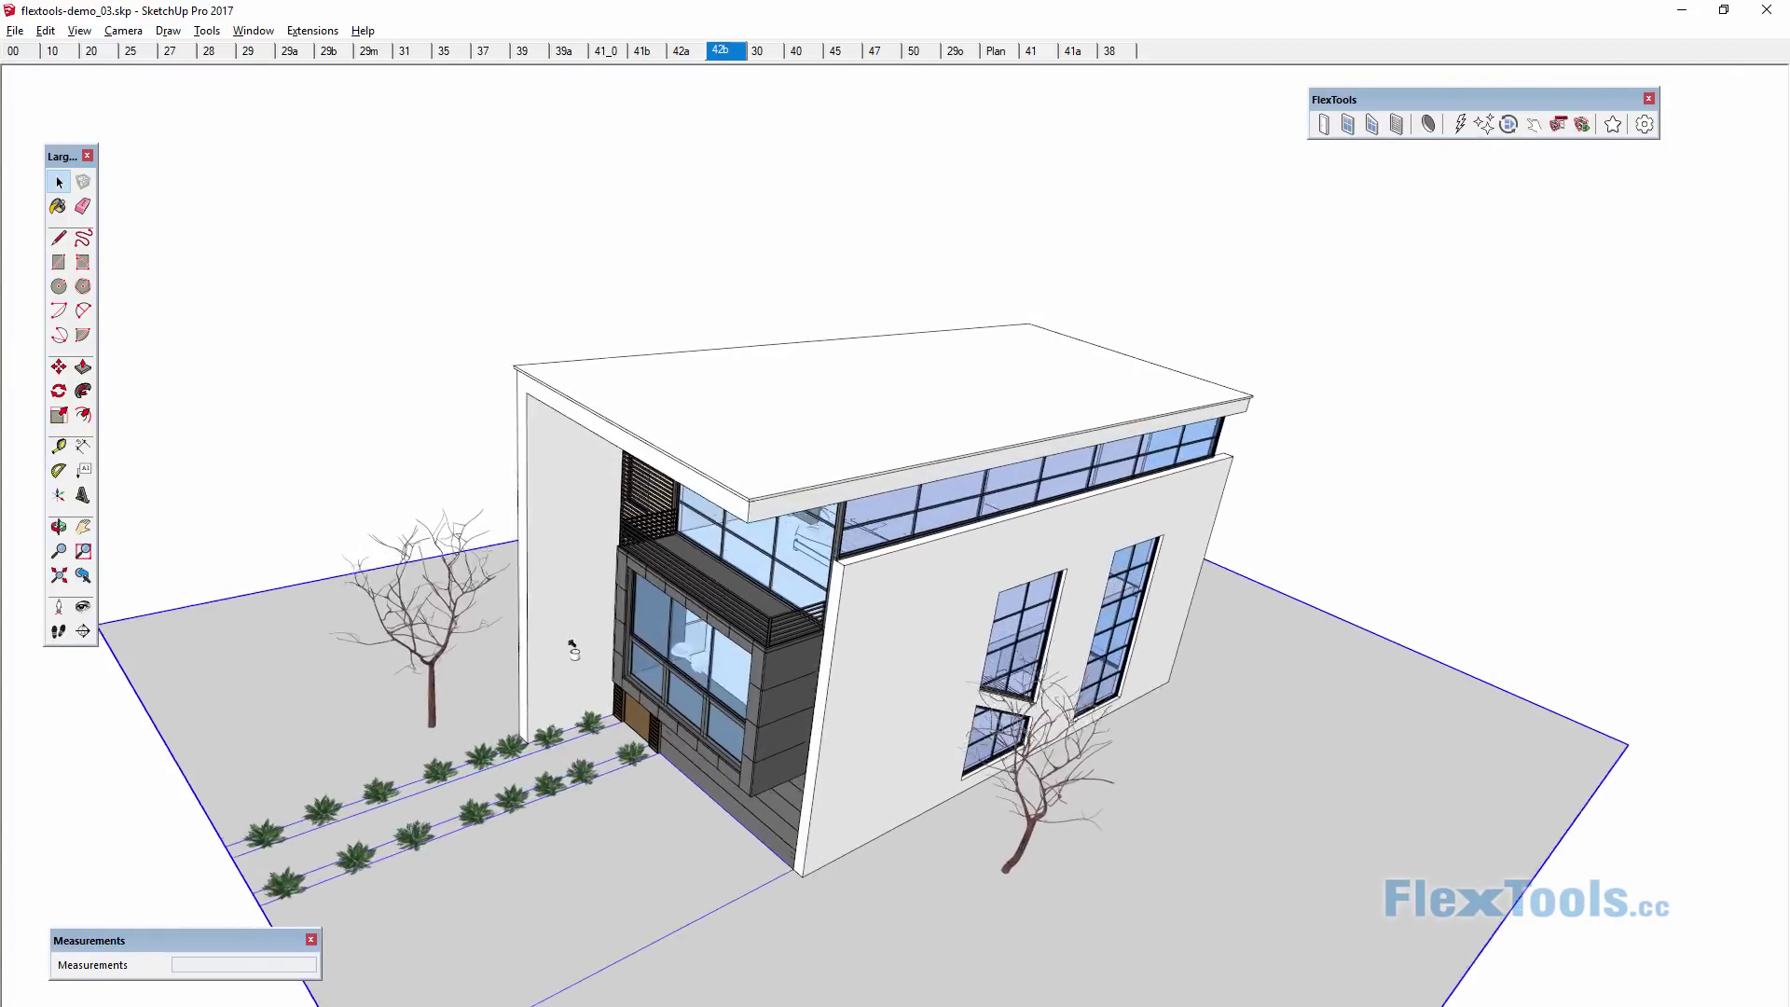